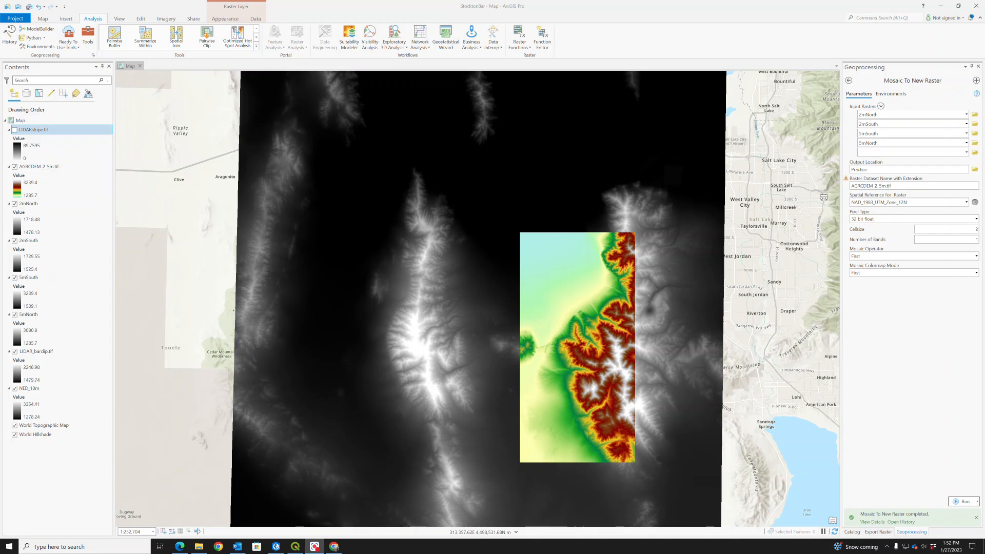
# Turn on the LiDAR slope layer and remove the 2mNorth, 2mSouth, 5mSouth and 5mNorth layers from the map.
pyautogui.click(15, 129)
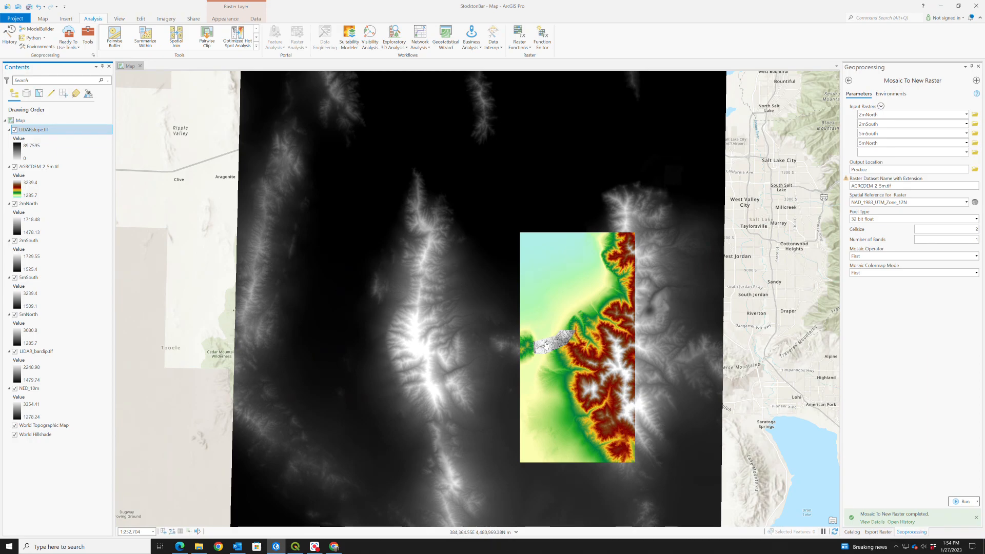
pyautogui.click(34, 204)
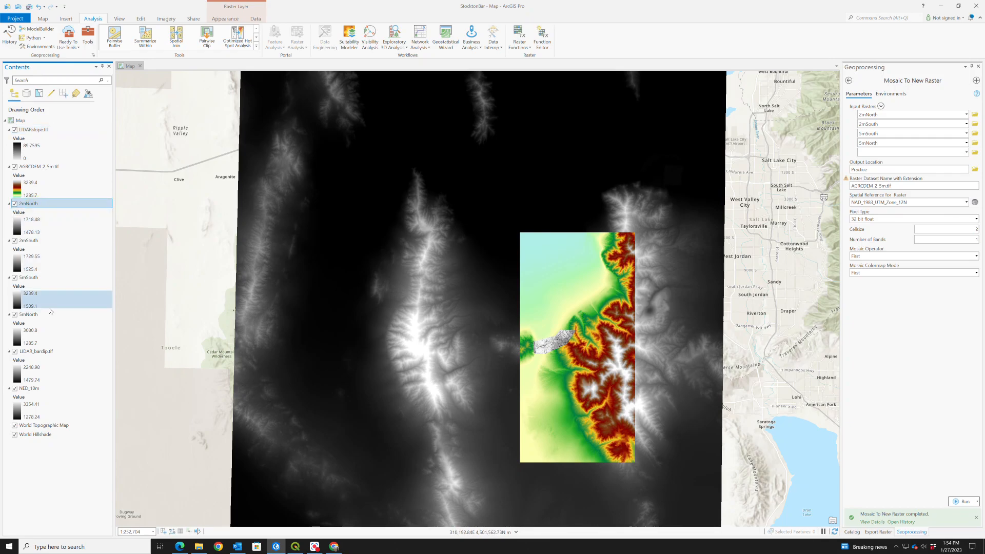
pyautogui.keyDown('shift'); pyautogui.click(30, 315); pyautogui.keyUp('shift')
pyautogui.rightClick(30, 317)
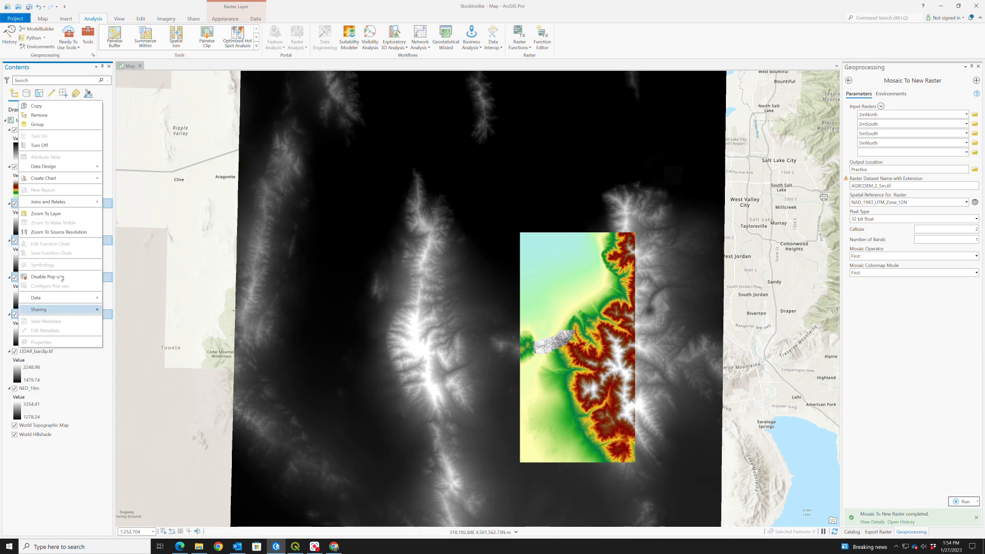
pyautogui.click(46, 116)
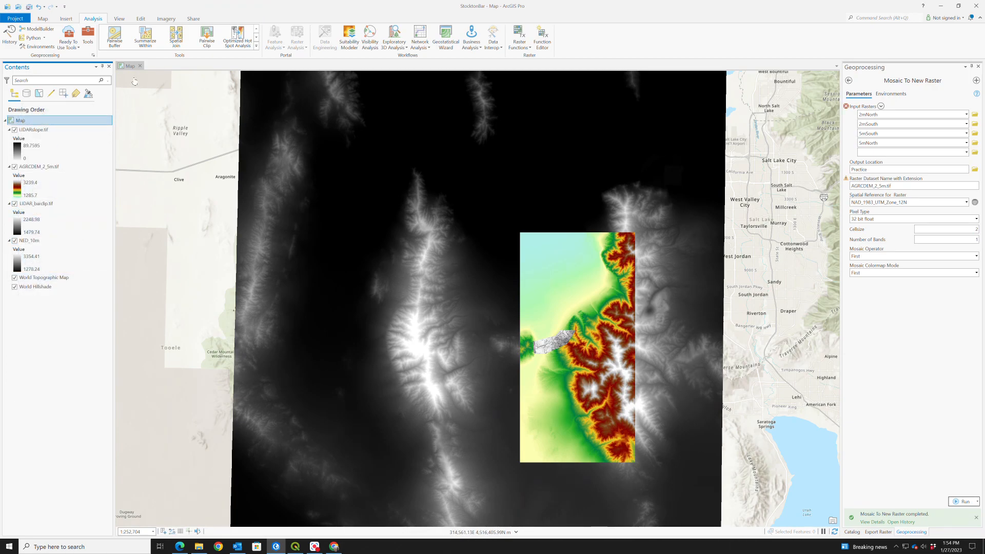
# Find and open the Raster to Polygon tool in the From Raster toolset of the Conversion Tools.
pyautogui.click(849, 81)
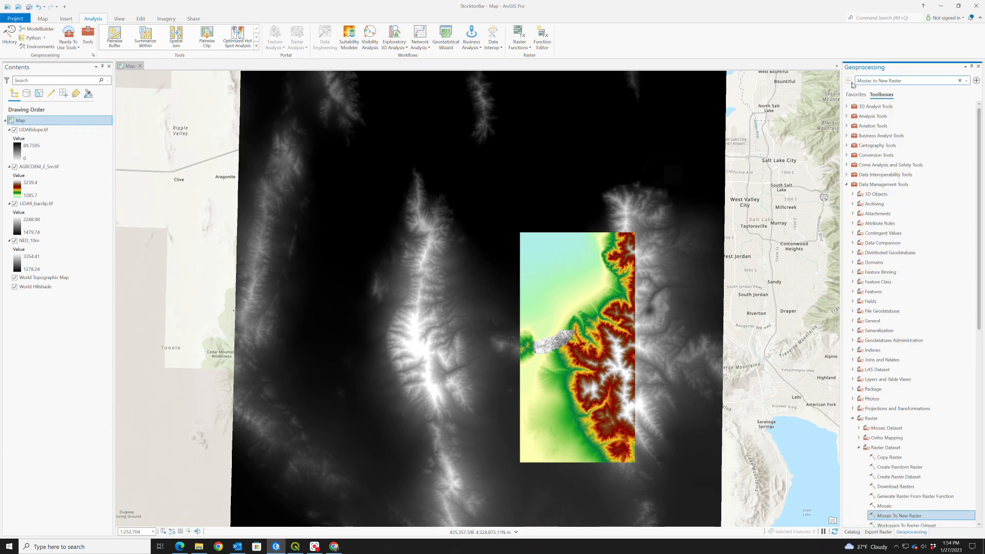
pyautogui.click(856, 94)
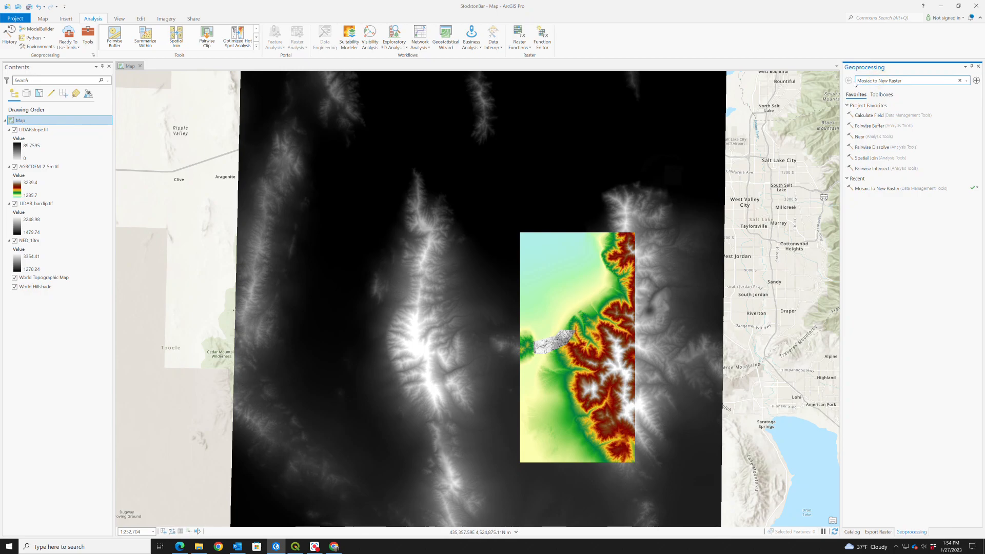
pyautogui.click(882, 94)
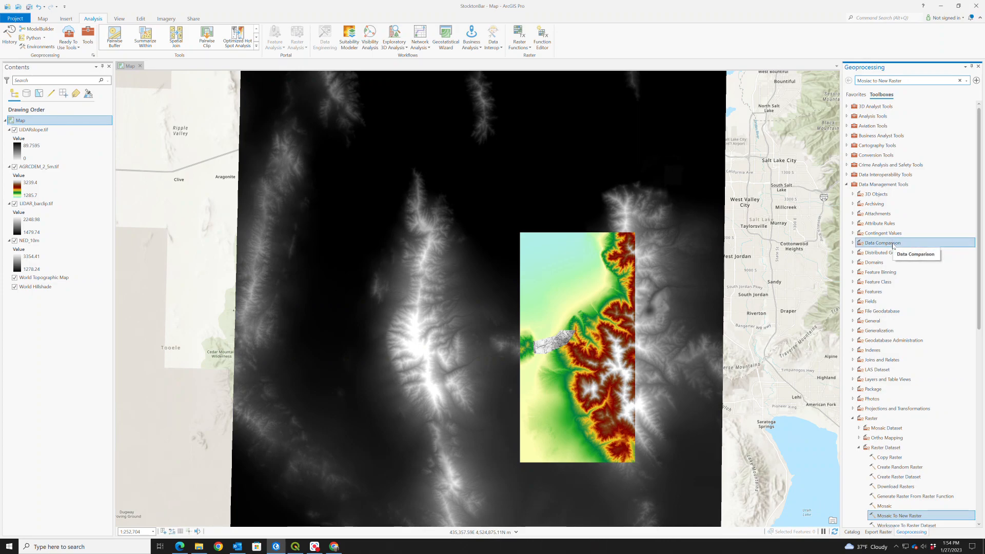
pyautogui.scroll(-2, 886, 468)
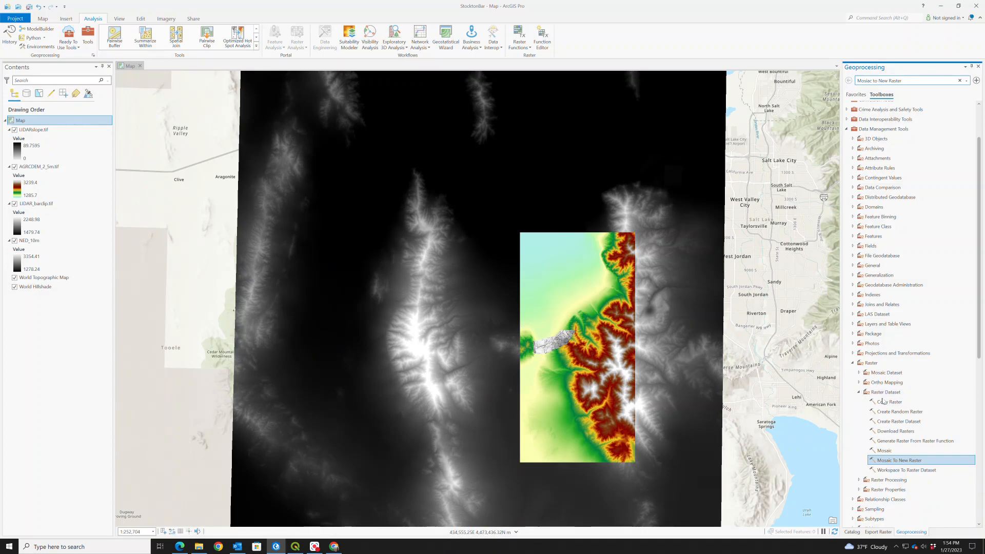
pyautogui.click(852, 363)
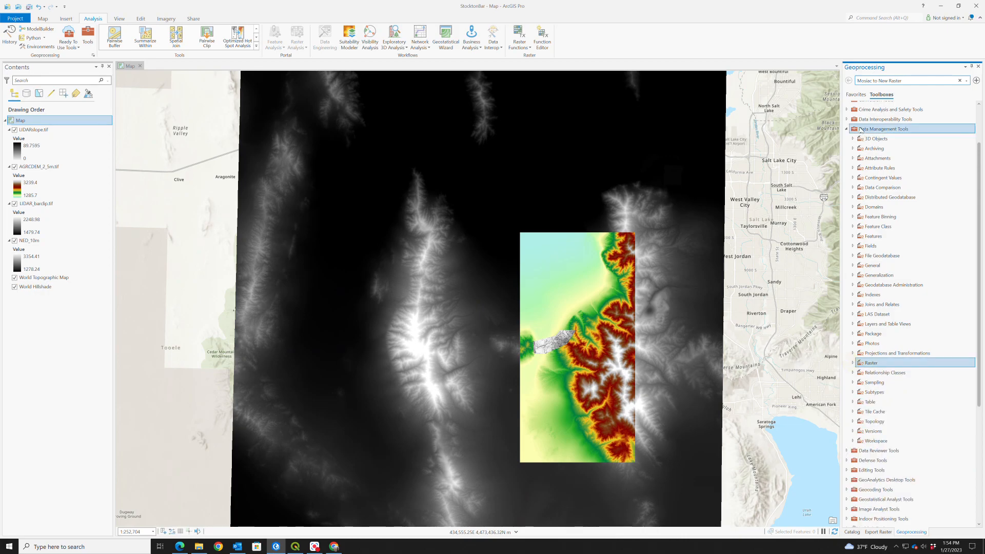
pyautogui.click(846, 129)
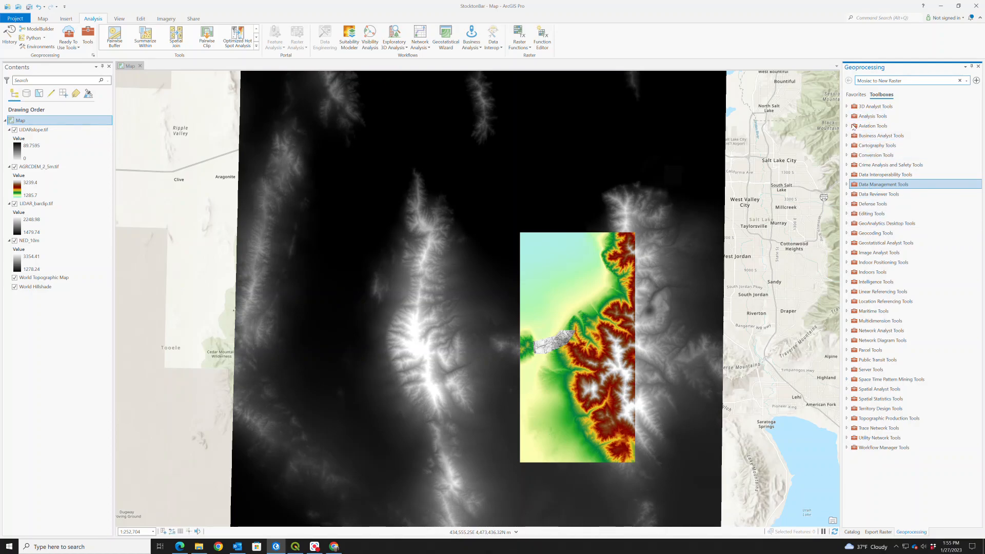
pyautogui.click(847, 155)
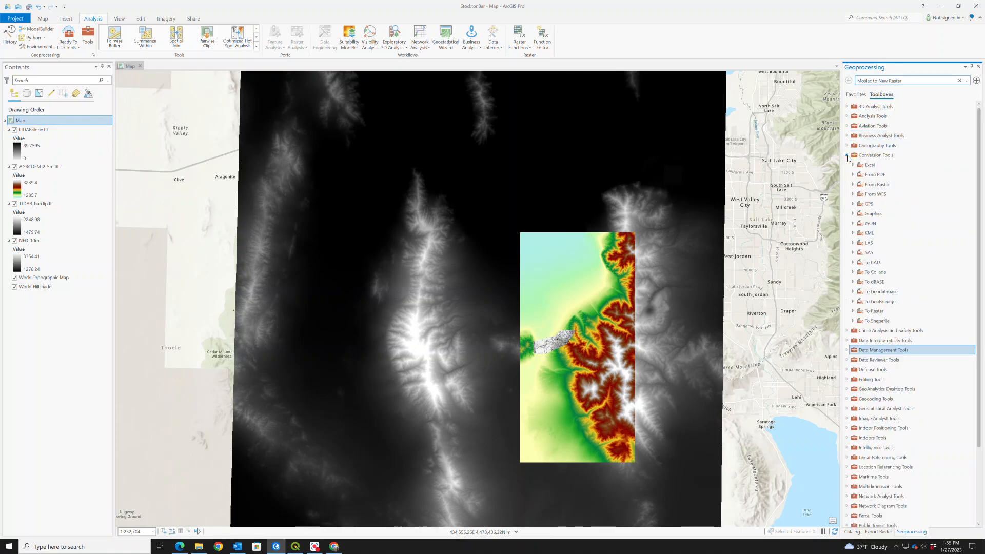
pyautogui.click(853, 184)
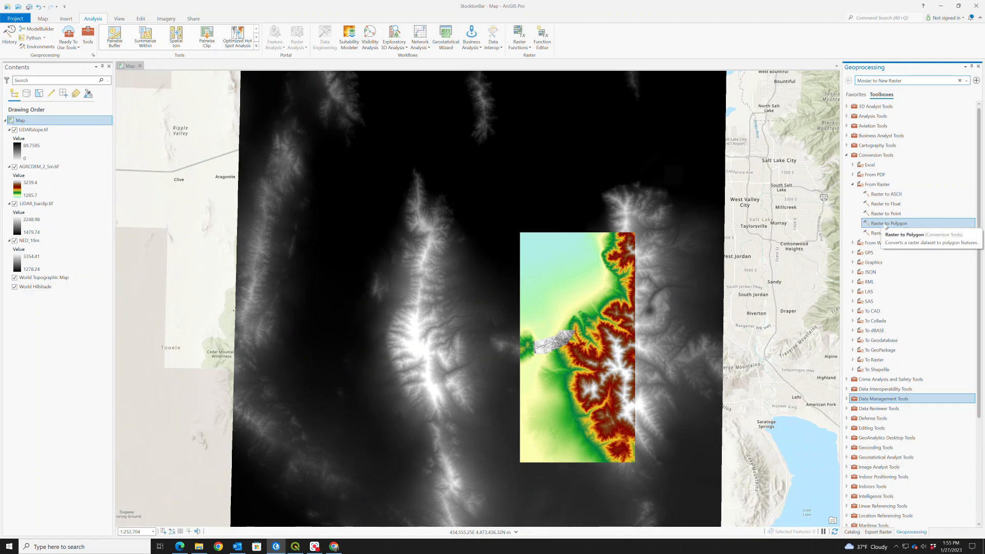
pyautogui.click(886, 224)
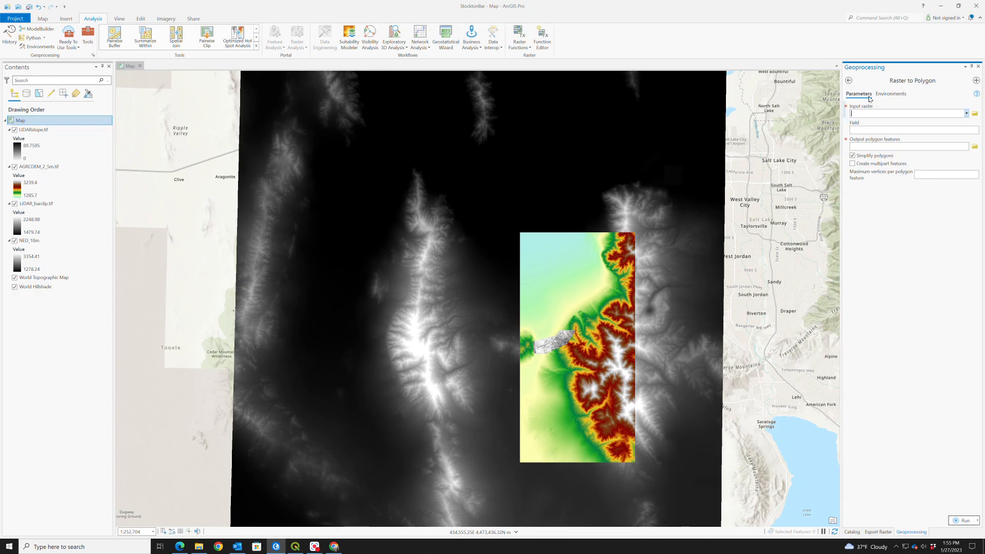
# Try LIDAR_barclip.tif as the Raster to Polygon input, read the input raster error, and leave the tool.
pyautogui.click(966, 114)
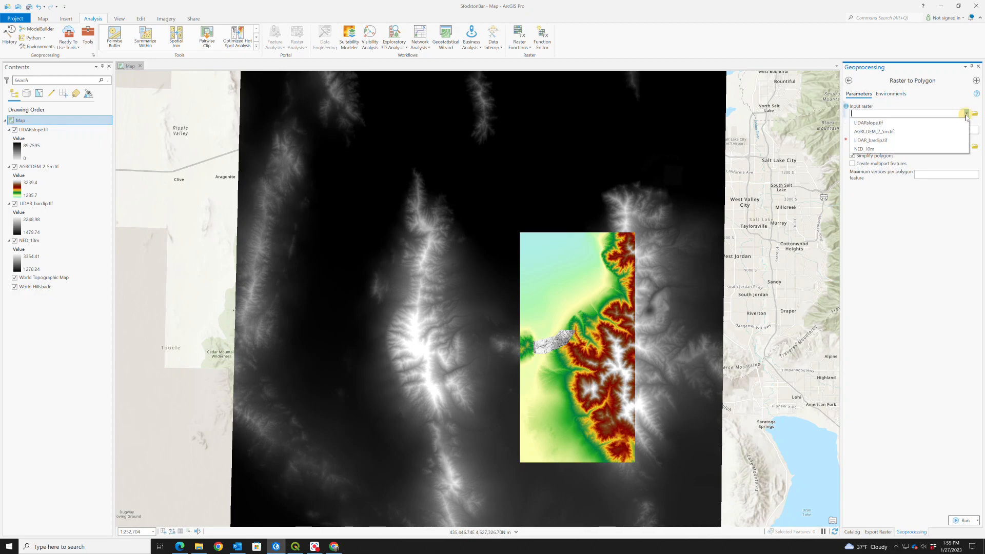
pyautogui.click(877, 144)
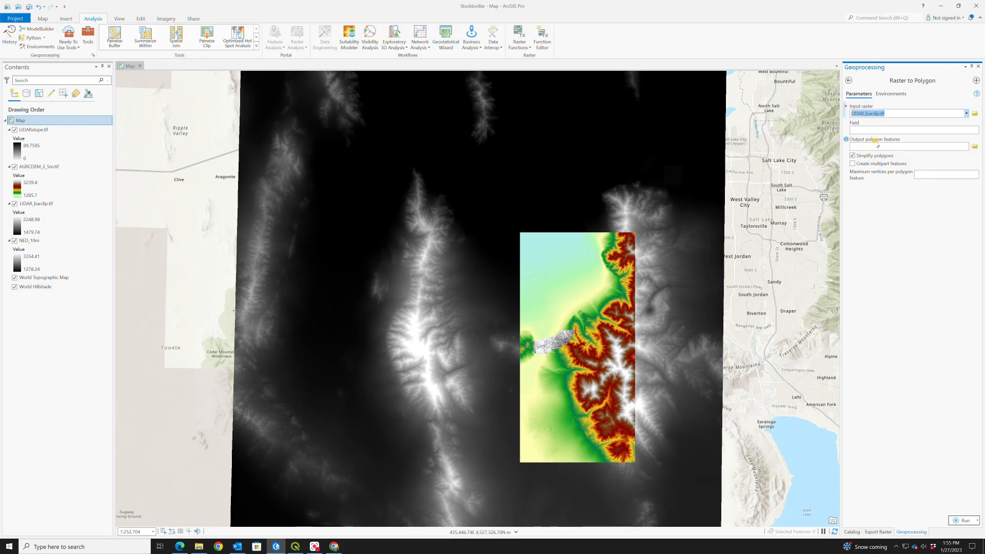
pyautogui.click(846, 107)
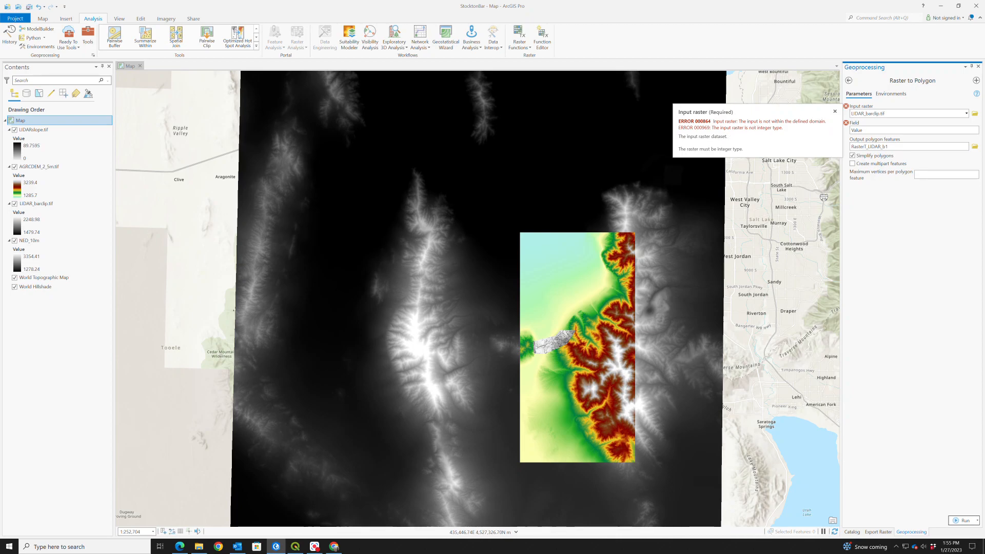
pyautogui.click(835, 113)
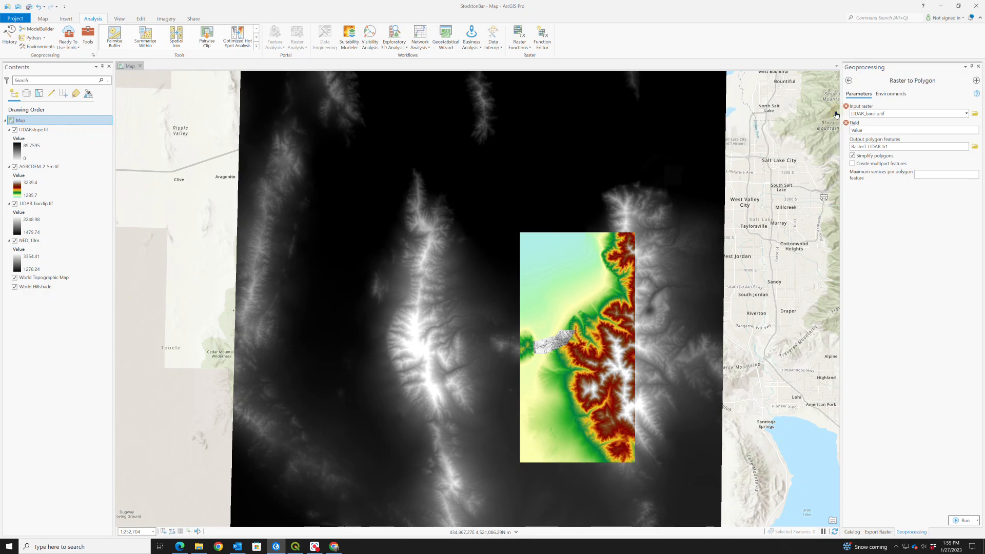
pyautogui.click(850, 81)
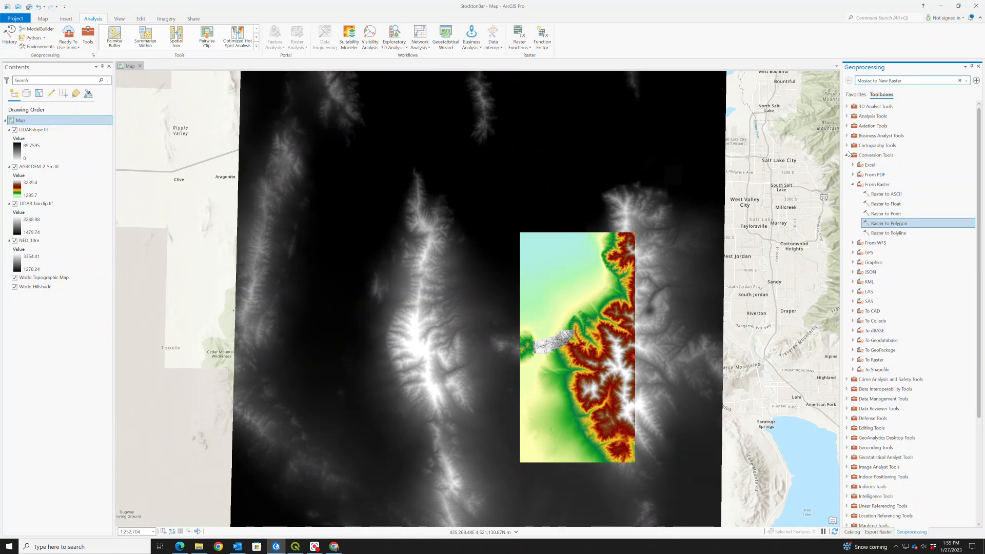
# Open the Reclassify tool from the Spatial Analyst Reclass toolset and set LIDAR_barclip.tif as the input raster.
pyautogui.click(847, 155)
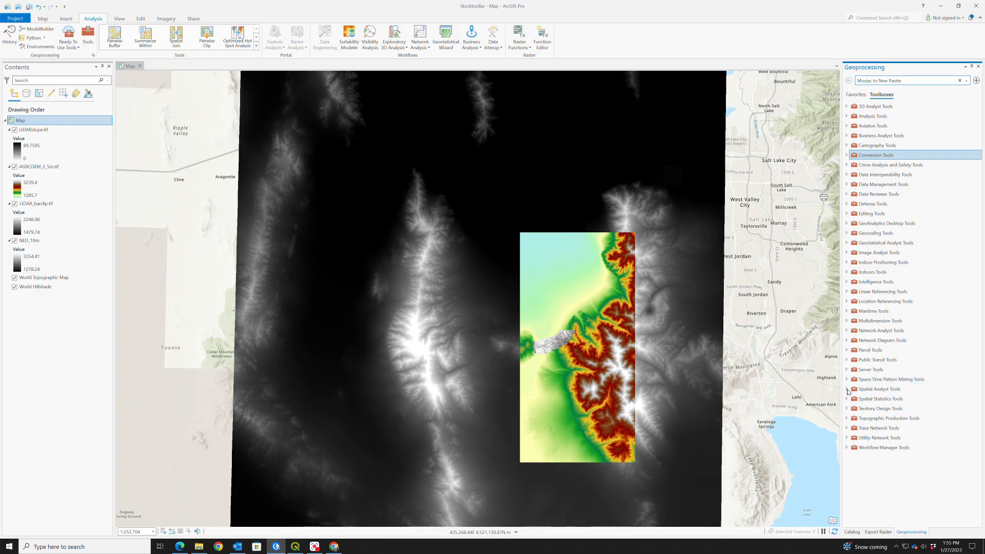
pyautogui.click(846, 389)
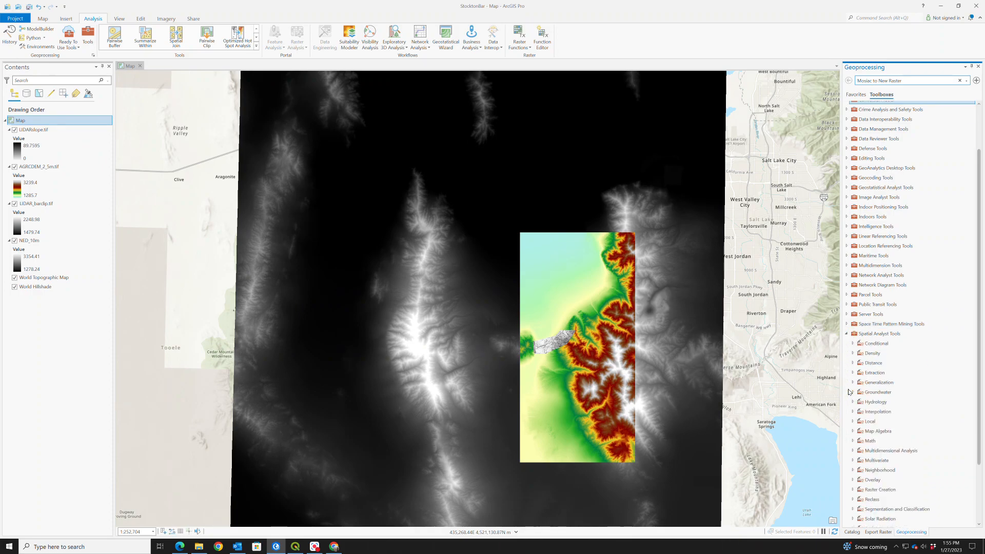
pyautogui.scroll(-1, 849, 392)
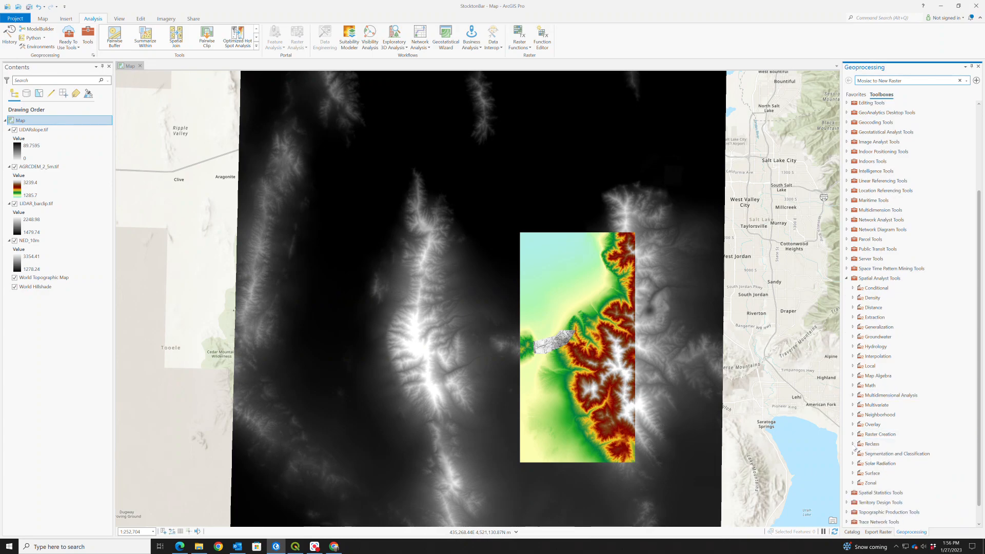
pyautogui.click(852, 444)
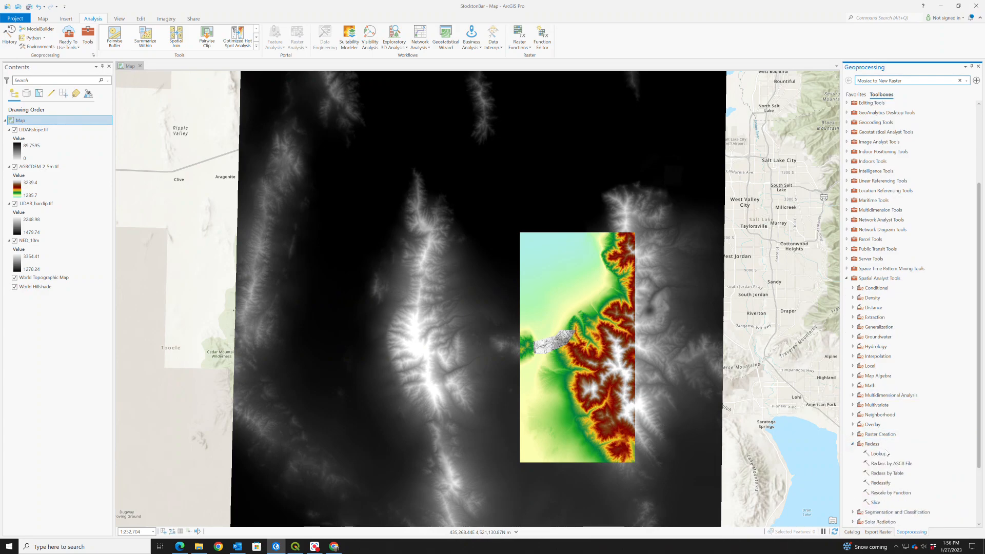
pyautogui.click(888, 484)
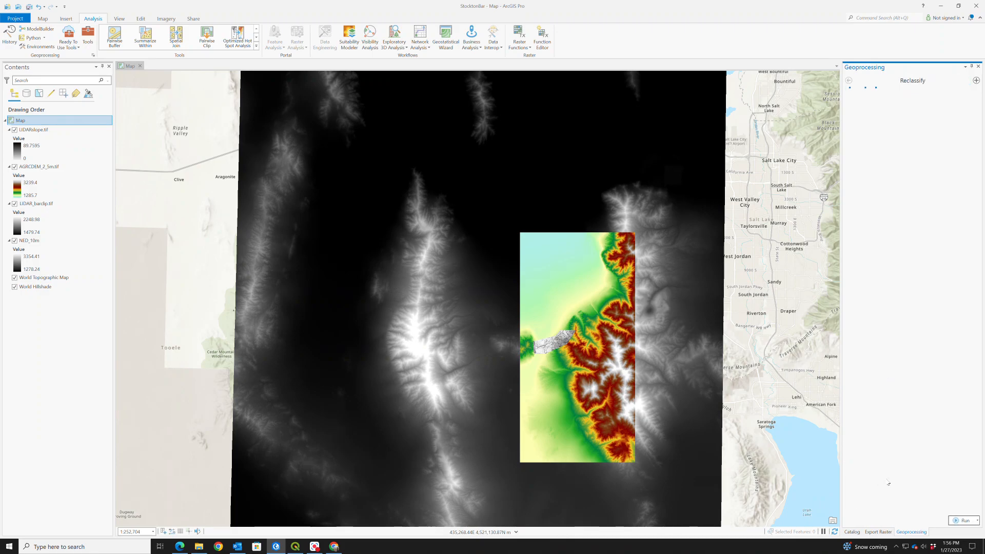
pyautogui.click(967, 113)
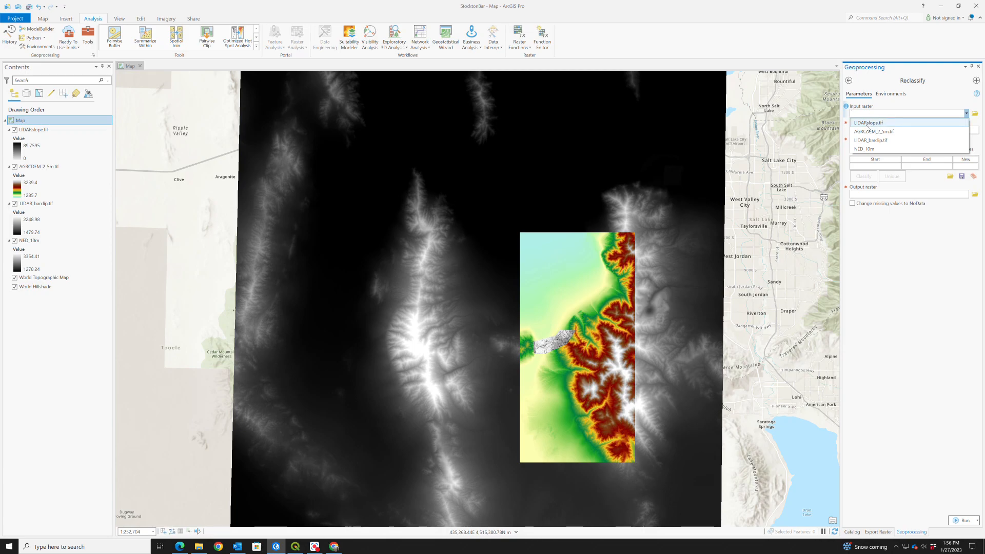
pyautogui.click(870, 140)
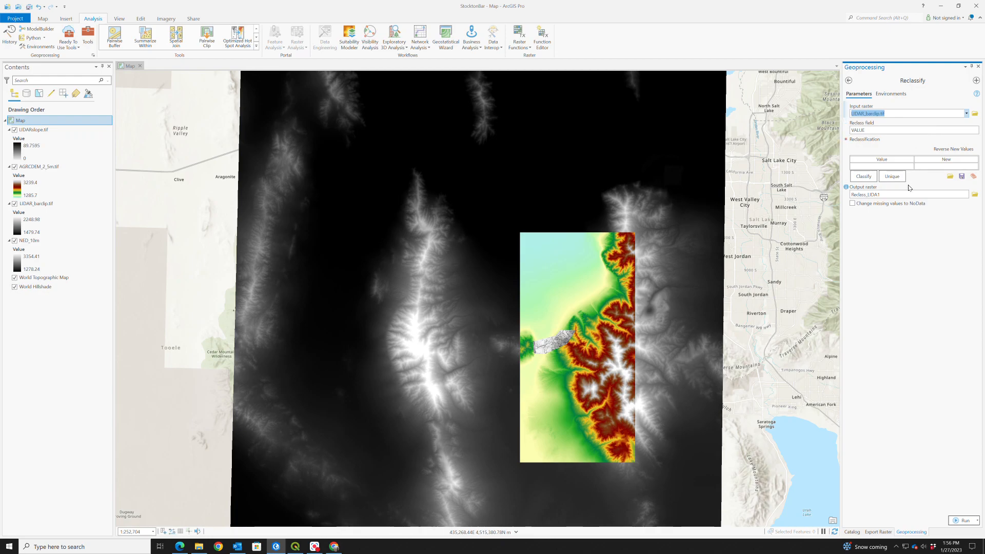
# Examine the class breaks and histogram of the raster's default classification without applying it.
pyautogui.click(869, 180)
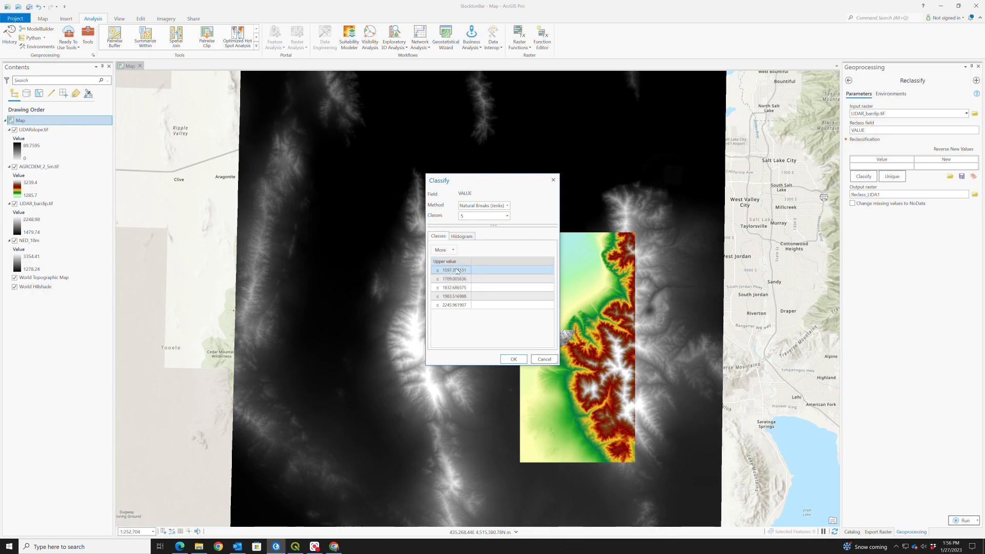
pyautogui.click(462, 237)
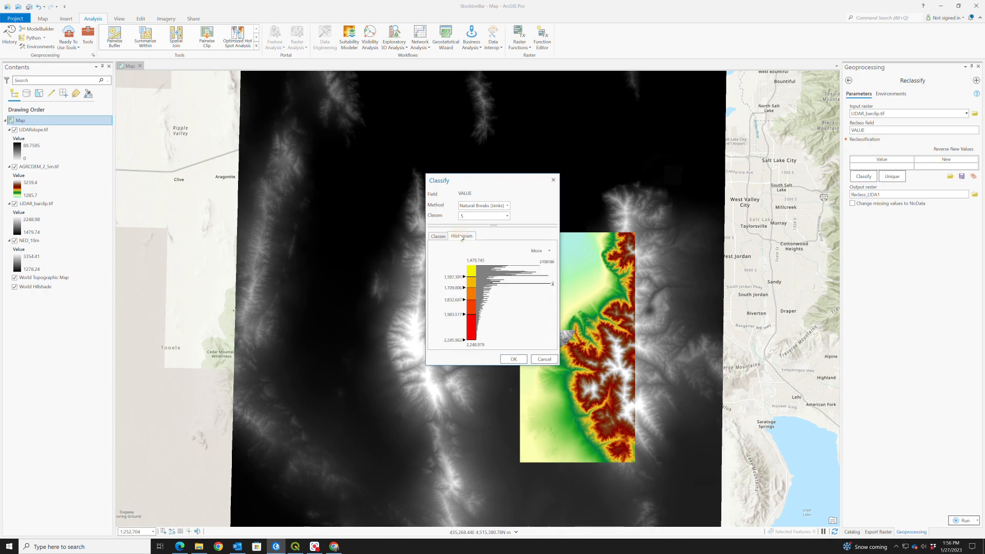
pyautogui.click(542, 359)
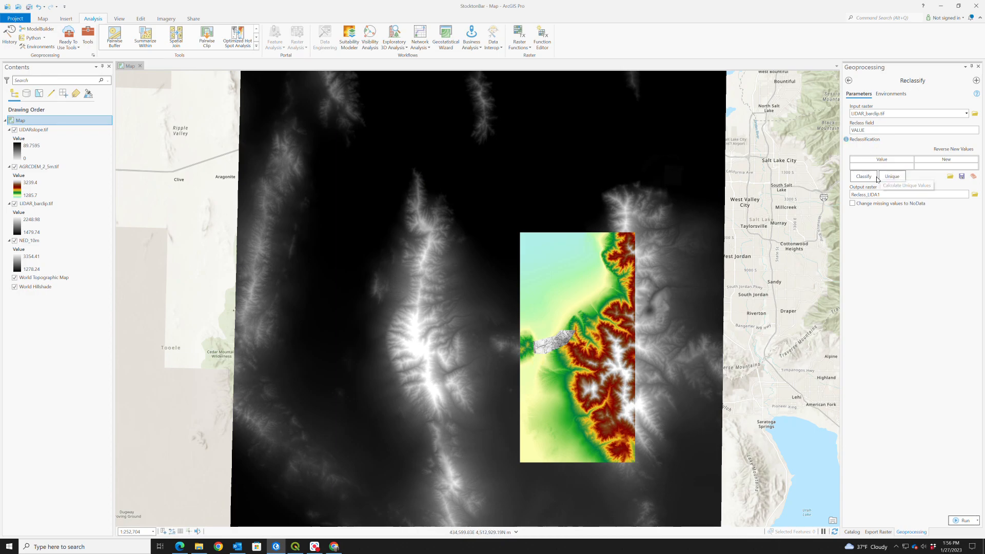
# Classify the LIDAR_barclip.tif values into 1 class for the reclassification table.
pyautogui.click(860, 180)
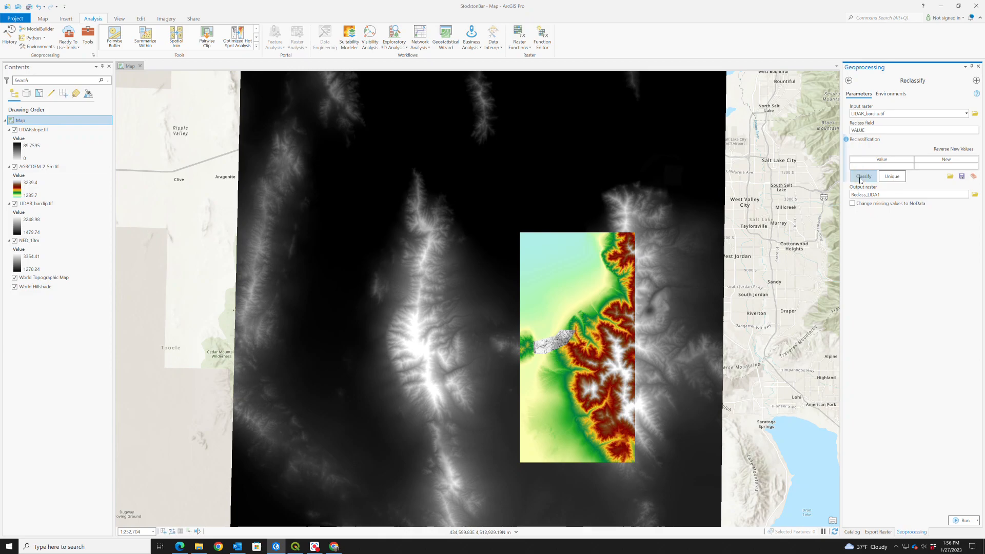
pyautogui.click(506, 216)
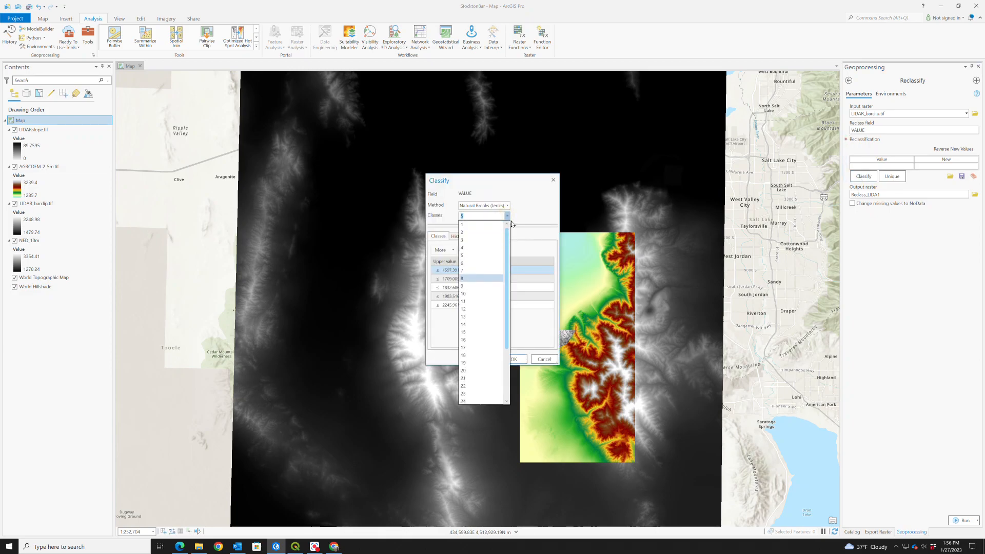
pyautogui.click(489, 224)
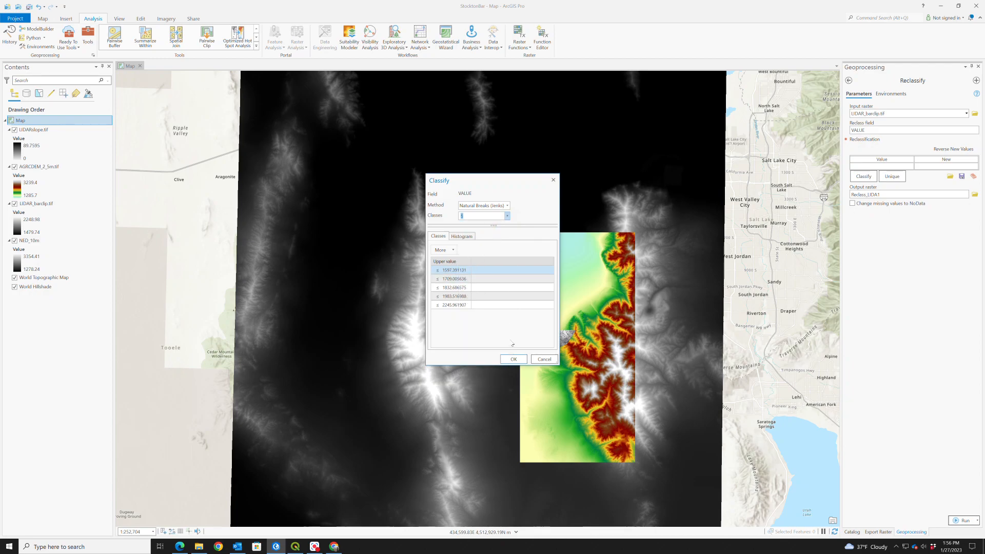
pyautogui.click(454, 272)
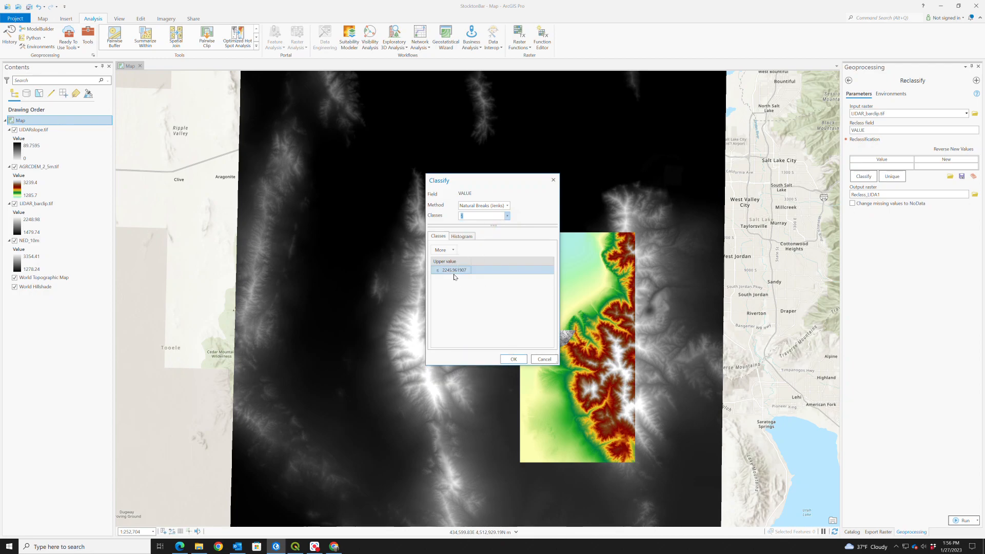
pyautogui.click(515, 359)
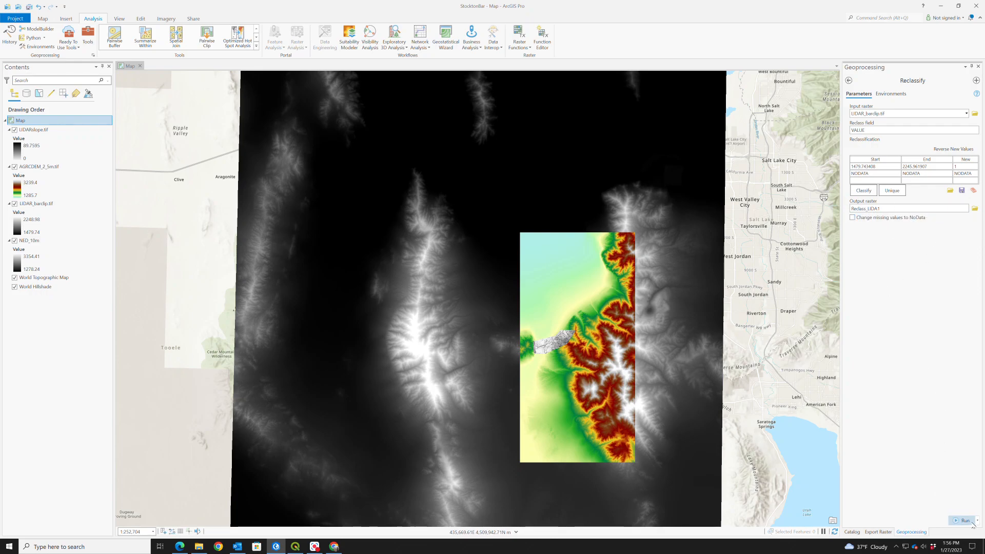
# Enable changing missing values to NoData, run Reclassify with output Reclass_LIDA1, and inspect the resulting raster.
pyautogui.click(905, 217)
pyautogui.click(957, 521)
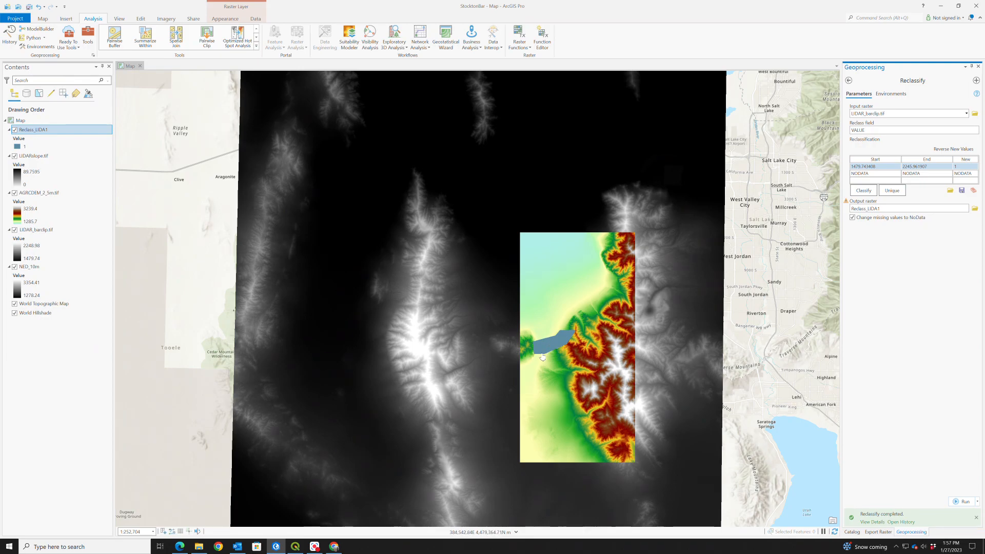
pyautogui.scroll(5, 544, 351)
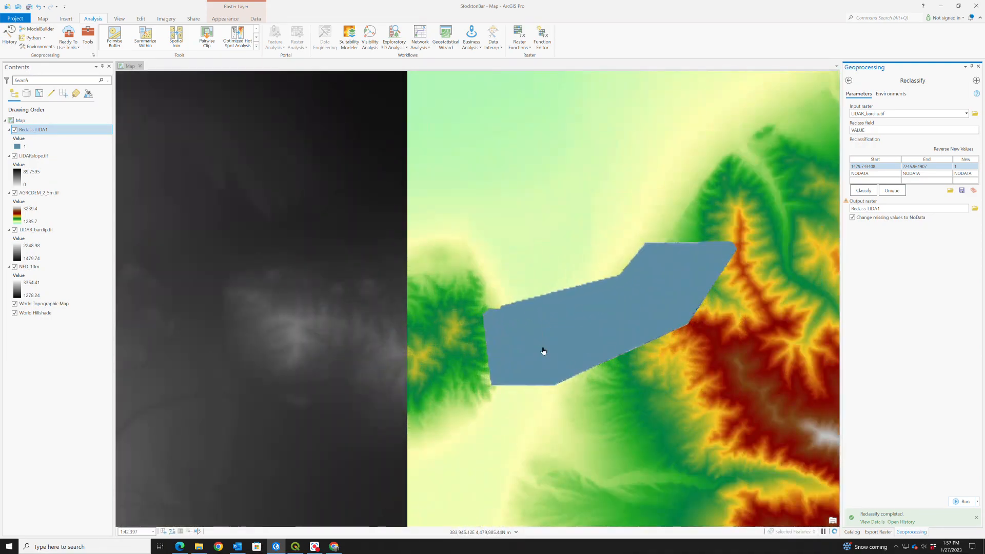
# Open the Raster to Polygon tool from the Conversion From Raster toolset and set Reclass_LIDA1 as the input raster.
pyautogui.scroll(-2, 544, 351)
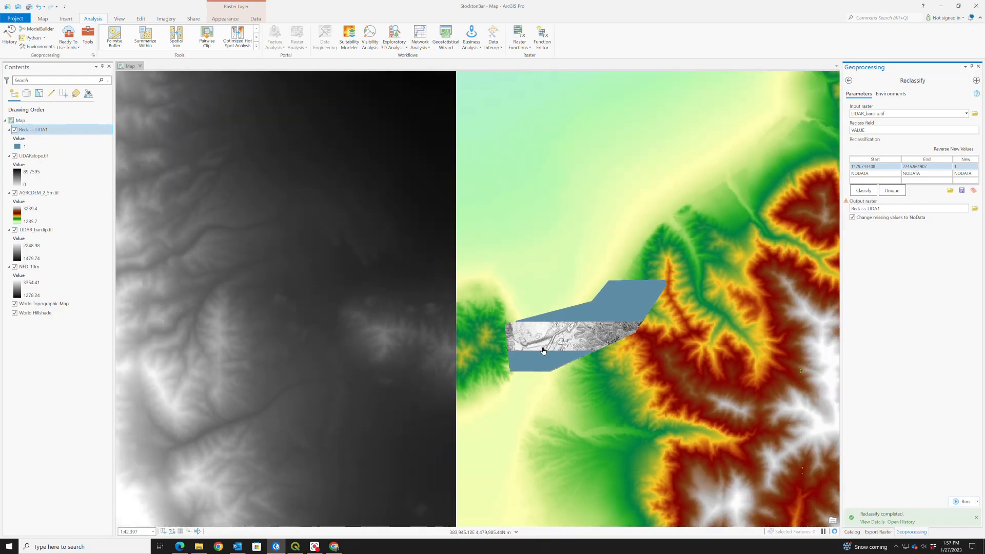
pyautogui.scroll(-2, 543, 352)
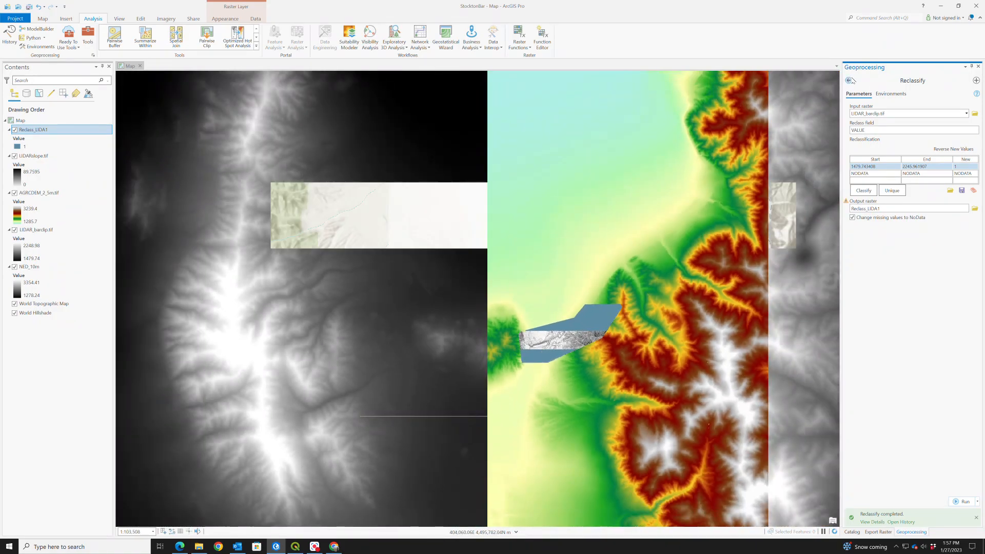
pyautogui.click(850, 80)
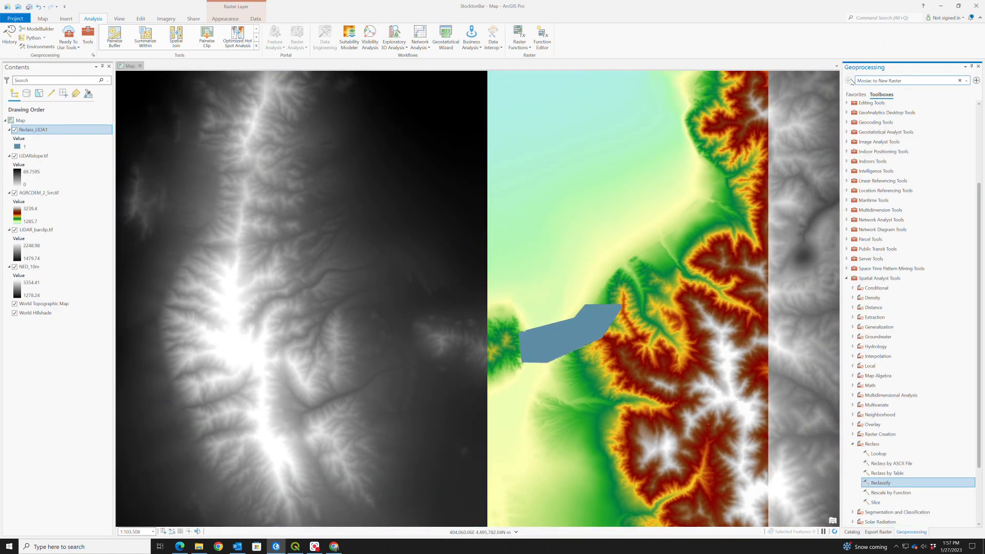
pyautogui.click(847, 278)
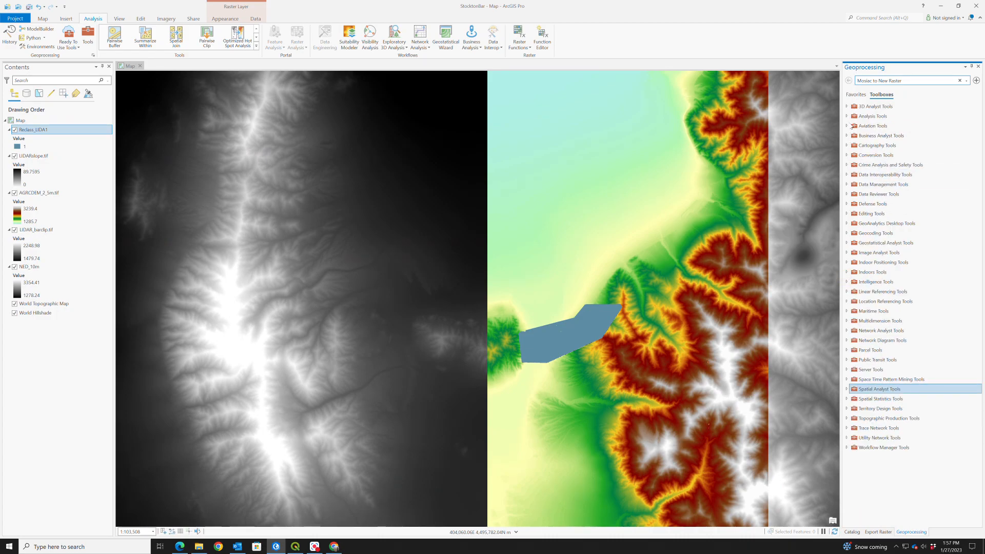
pyautogui.click(847, 155)
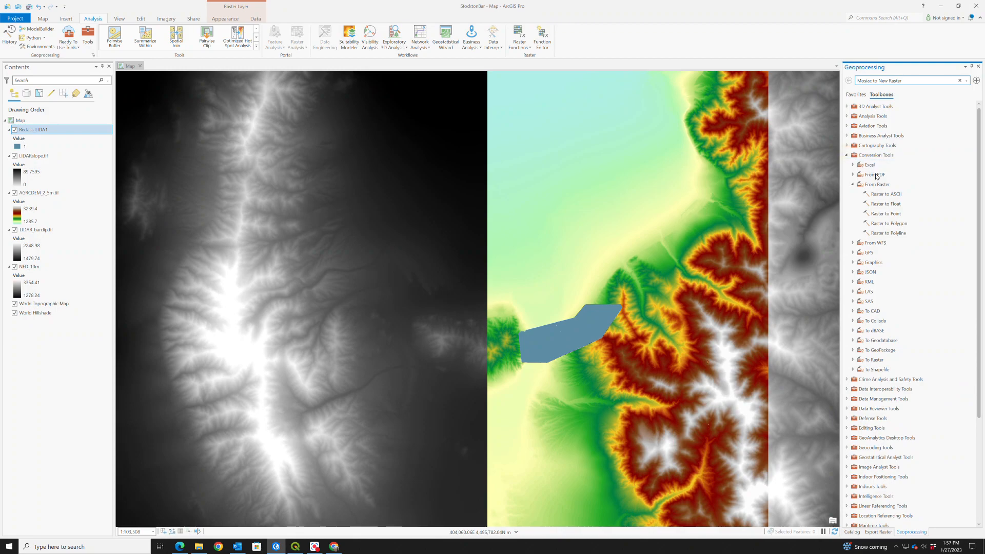
pyautogui.doubleClick(890, 223)
pyautogui.click(966, 114)
pyautogui.click(890, 123)
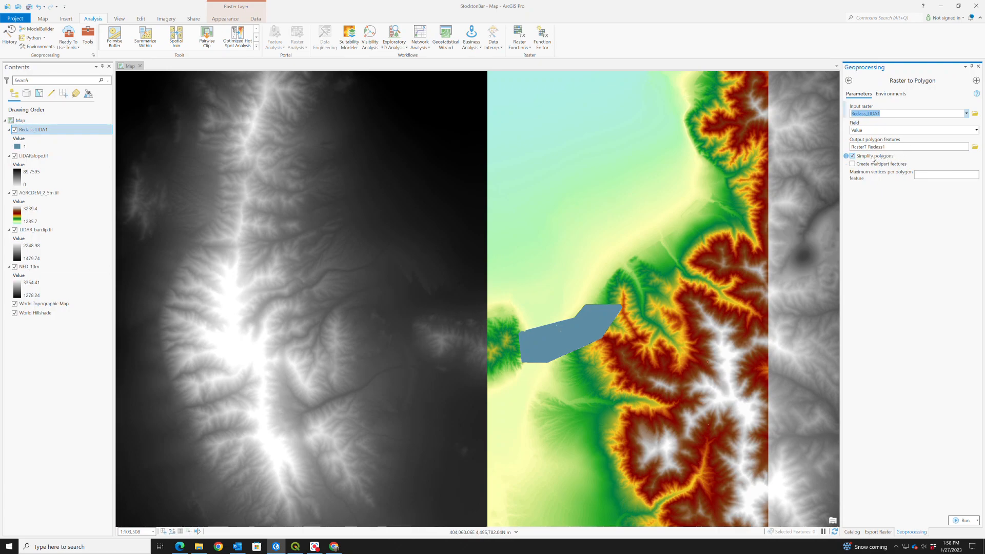
# Set the output polygon features to BarClipPoly in the Practice folder and run Raster to Polygon.
pyautogui.click(976, 148)
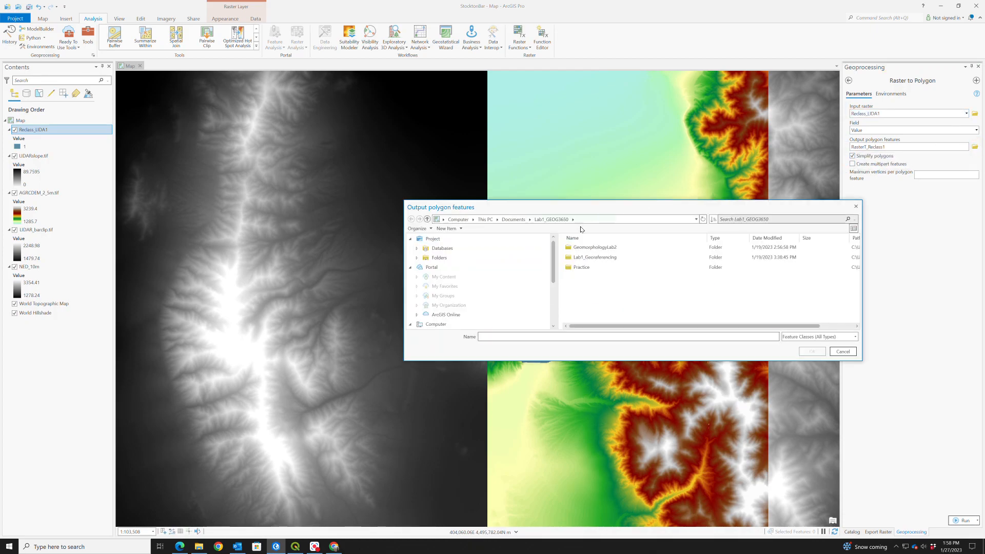
pyautogui.doubleClick(594, 266)
pyautogui.click(579, 336)
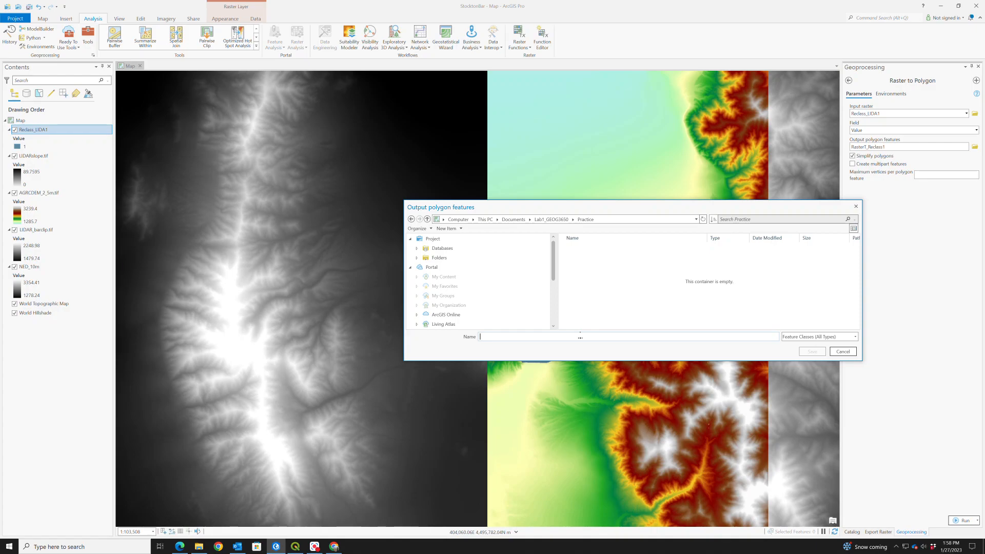
pyautogui.click(807, 340)
pyautogui.click(806, 340)
pyautogui.click(710, 338)
pyautogui.write('BarClipPoly')
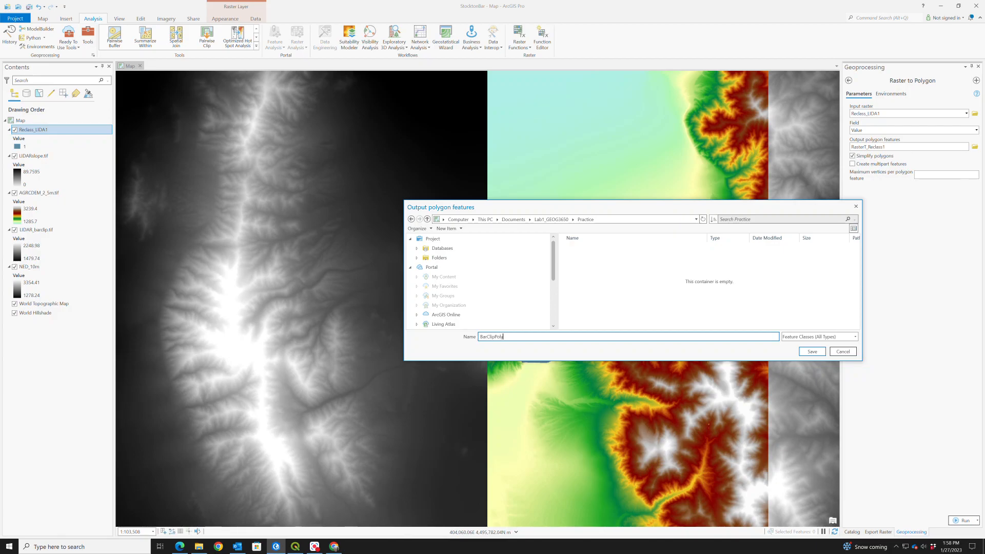
pyautogui.click(812, 351)
pyautogui.click(963, 520)
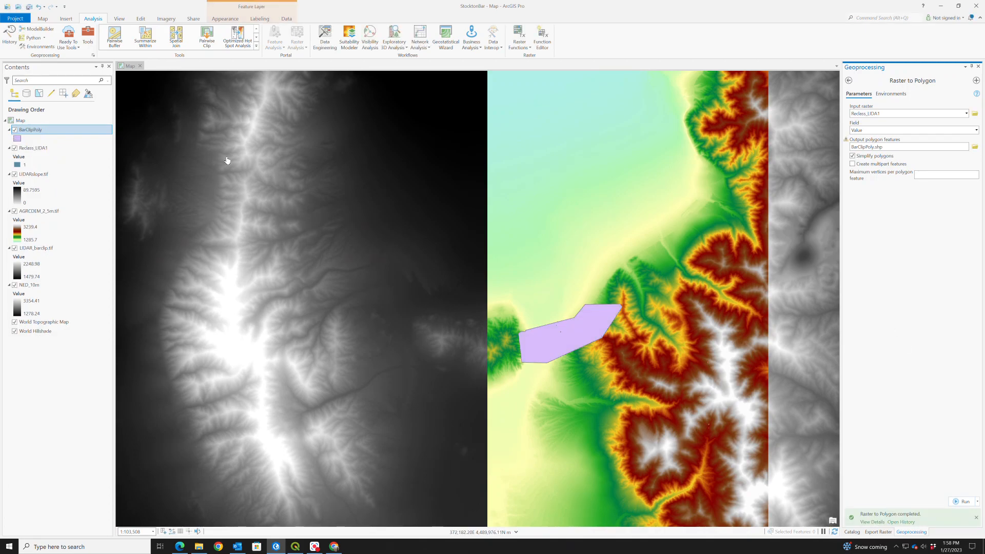
pyautogui.click(14, 148)
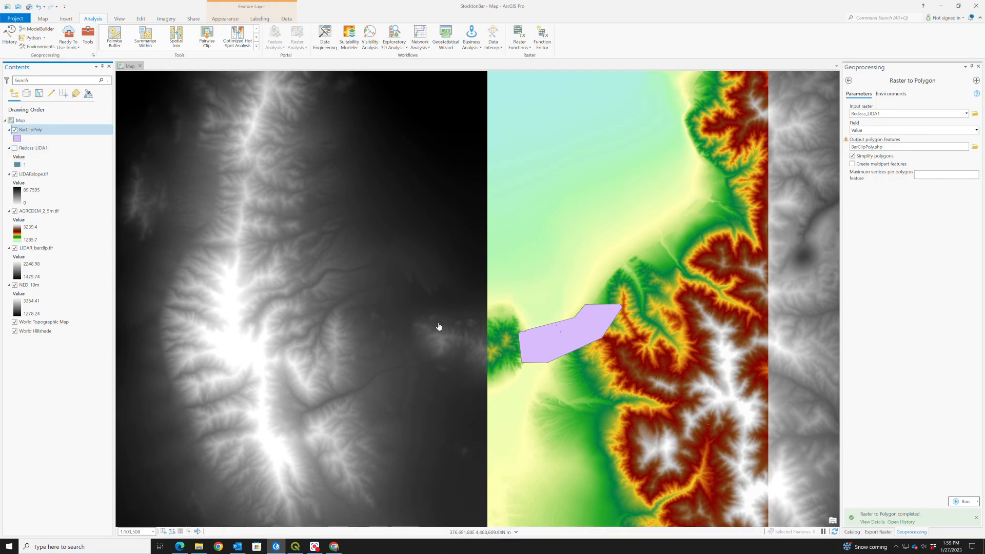
pyautogui.click(15, 148)
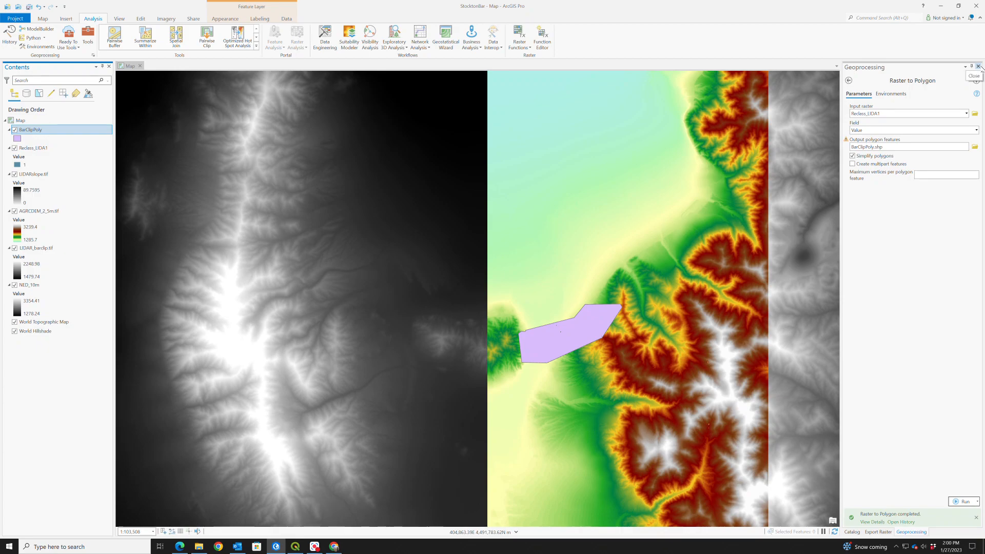
# Open the Clip Raster tool from the Raster Processing toolset of the Data Management Tools.
pyautogui.click(849, 81)
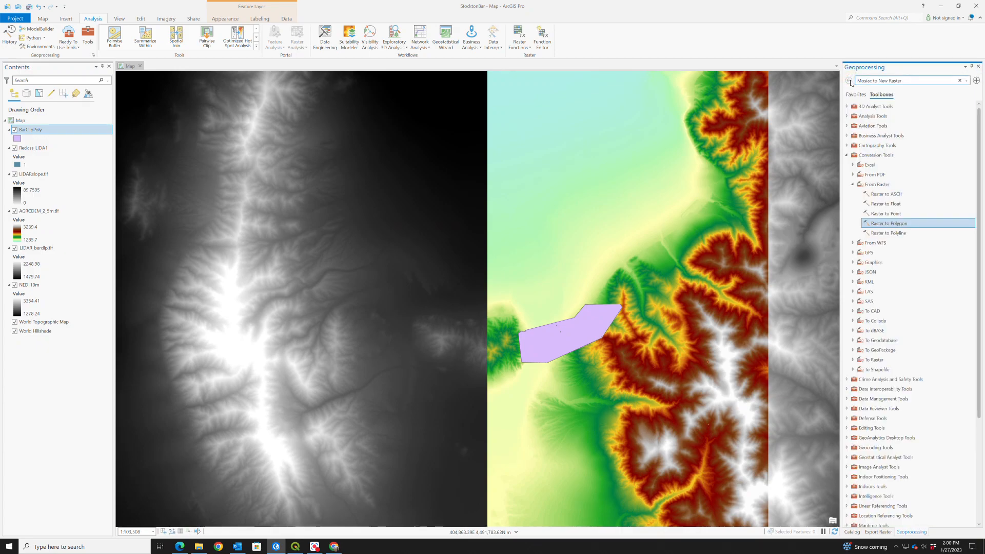
pyautogui.click(847, 155)
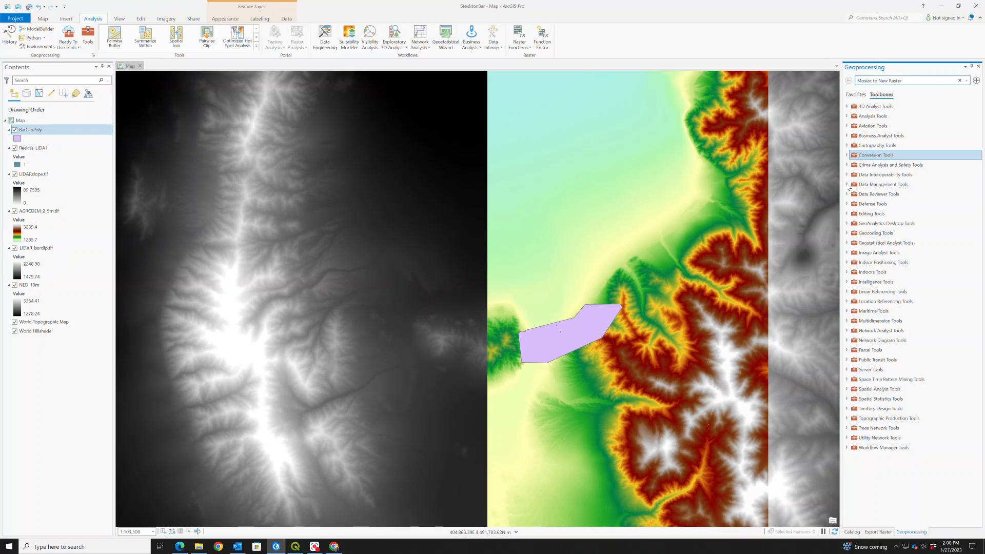
pyautogui.click(847, 184)
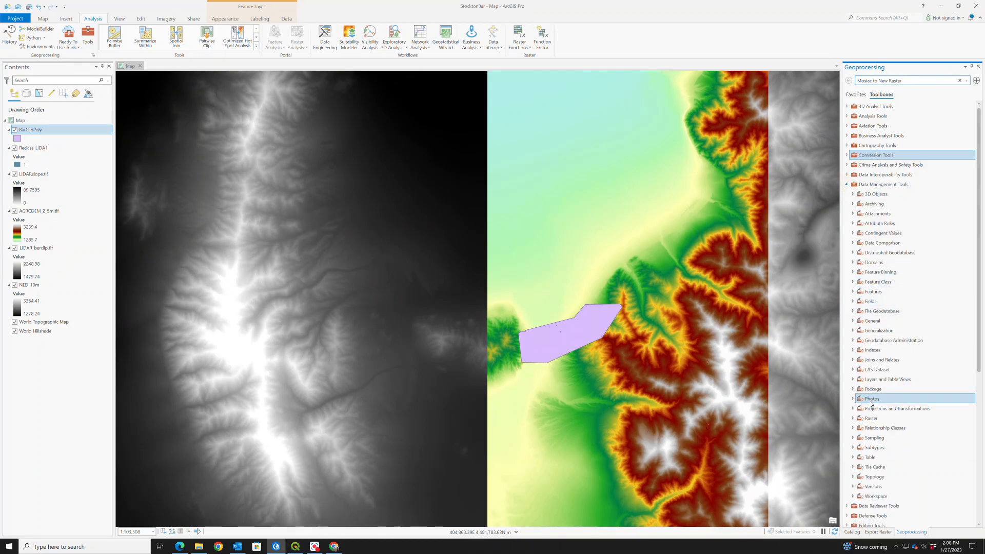
pyautogui.click(854, 419)
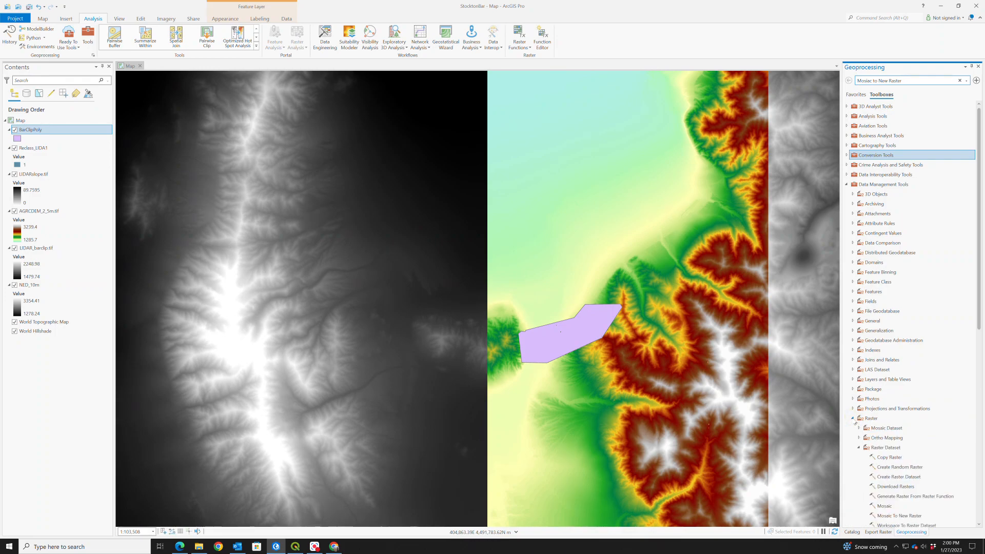
pyautogui.scroll(-1, 855, 423)
pyautogui.scroll(-1, 862, 427)
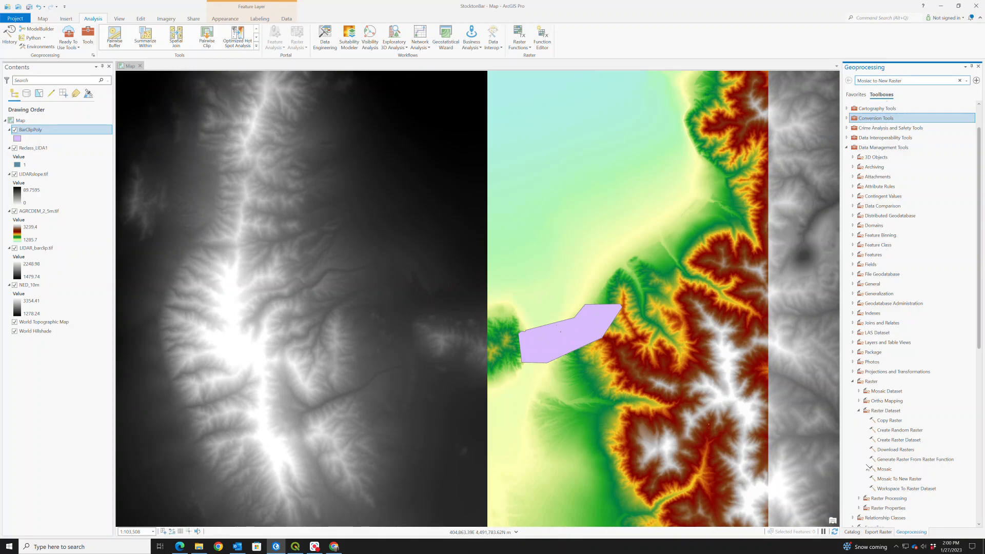
pyautogui.click(859, 498)
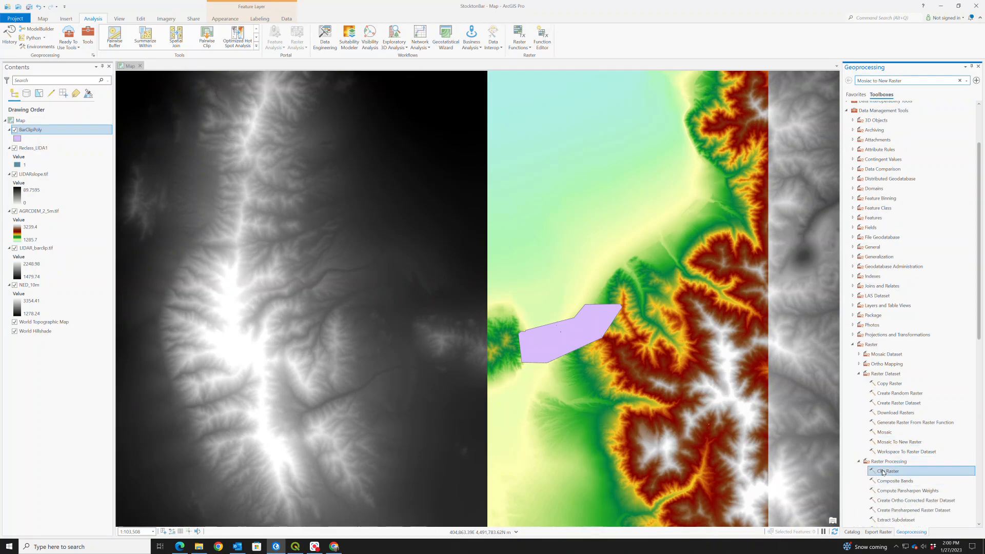
pyautogui.click(884, 345)
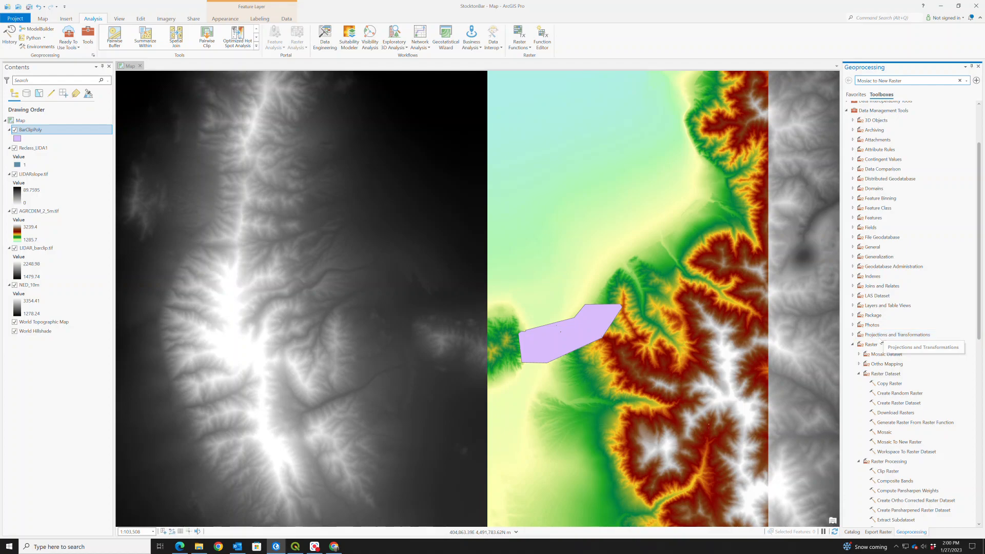
pyautogui.click(881, 473)
pyautogui.doubleClick(881, 473)
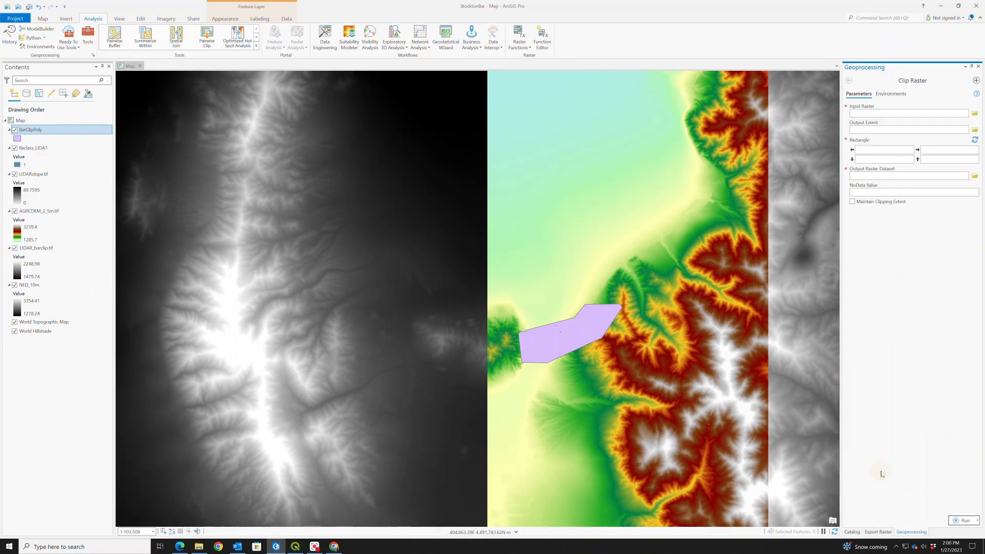
# Set AGRCDEM_2_5m.tif as the input raster and BarClipPoly as the output extent, using the input features for clipping geometry.
pyautogui.click(966, 114)
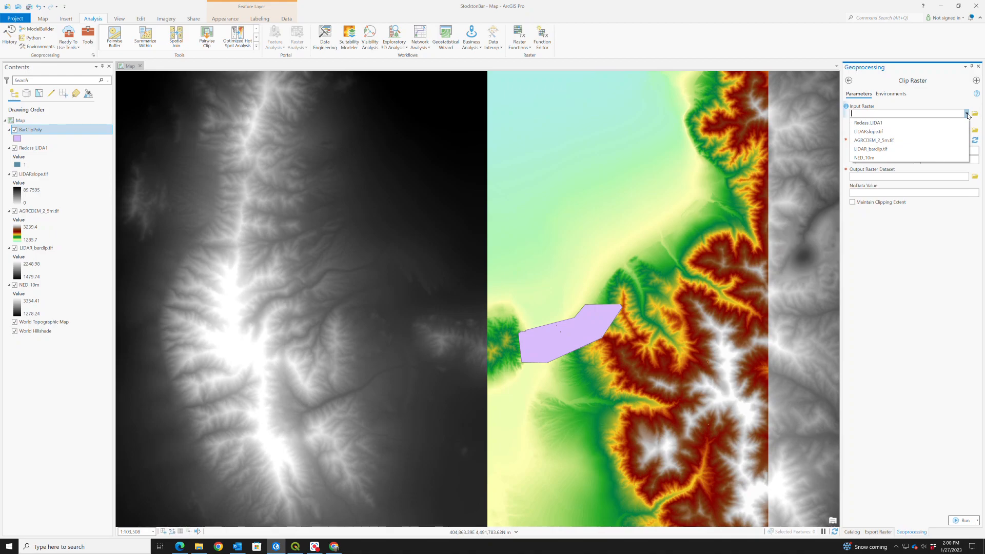
pyautogui.click(883, 143)
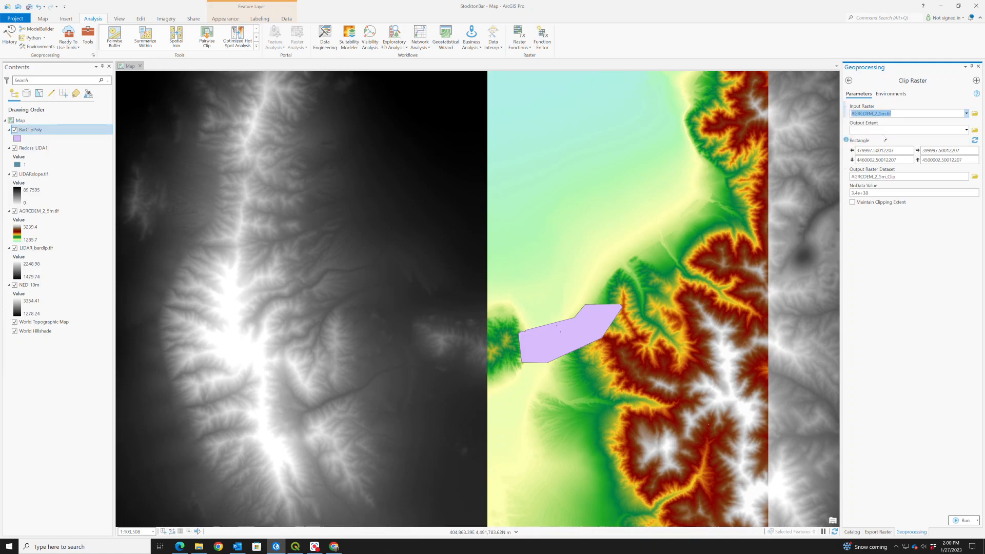
pyautogui.click(967, 130)
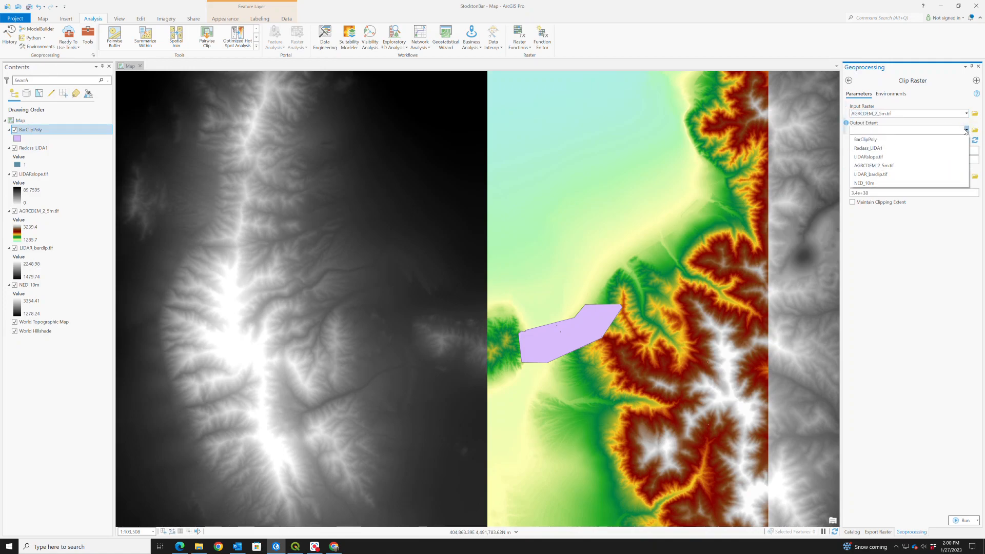
pyautogui.click(883, 140)
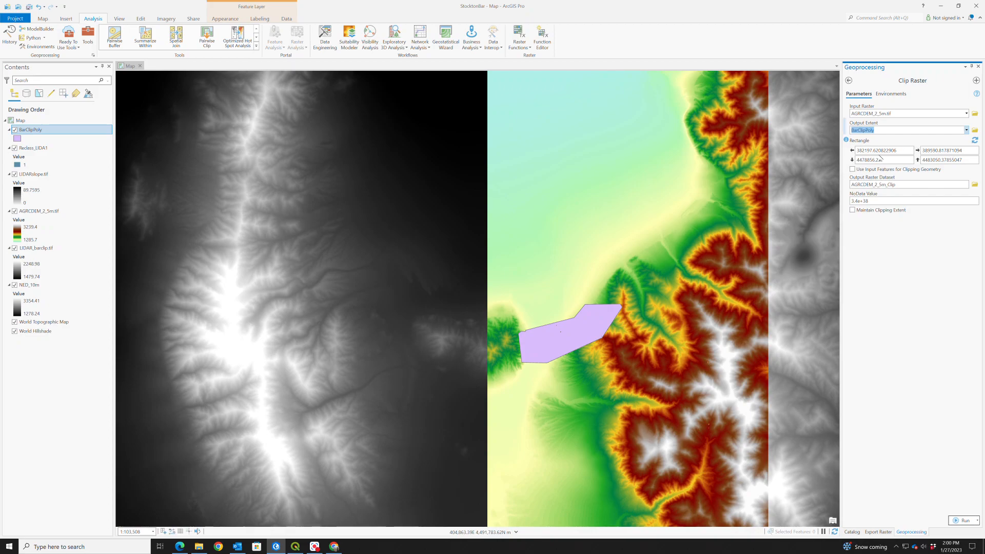
pyautogui.click(853, 170)
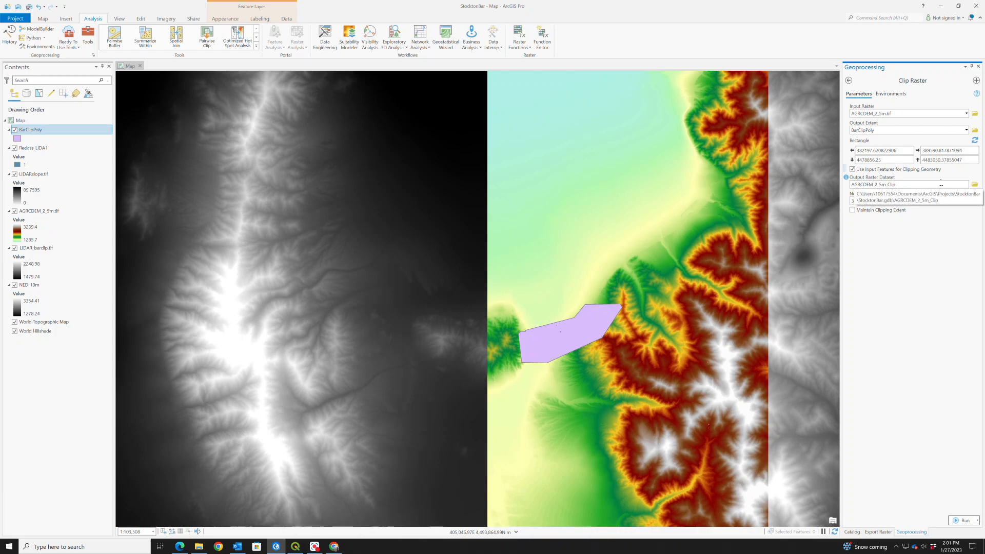
# Name the output raster AGRCDEM_2m_clip.tif in the Practice folder and run Clip Raster.
pyautogui.click(974, 185)
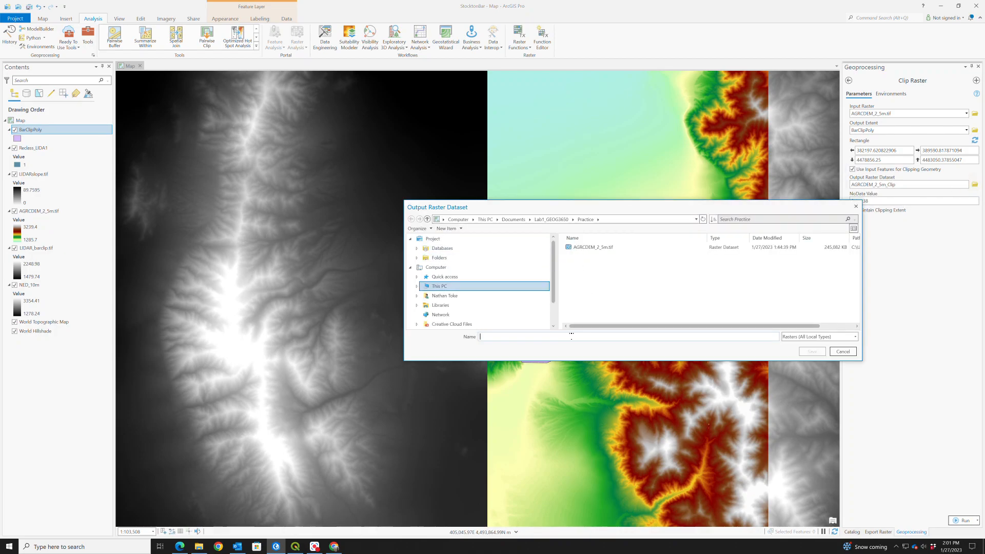
pyautogui.click(592, 247)
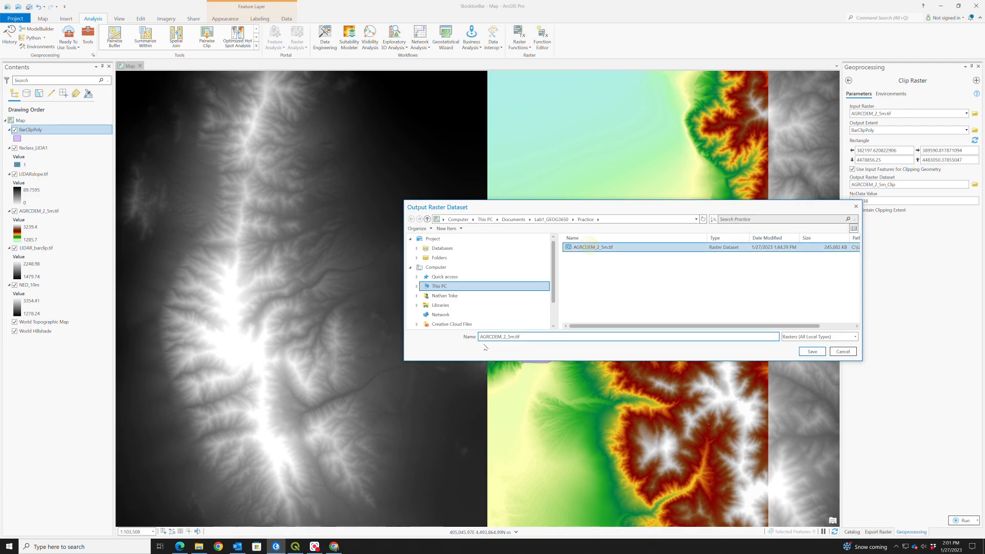
pyautogui.moveTo(506, 337); pyautogui.dragTo(515, 337)
pyautogui.write('m')
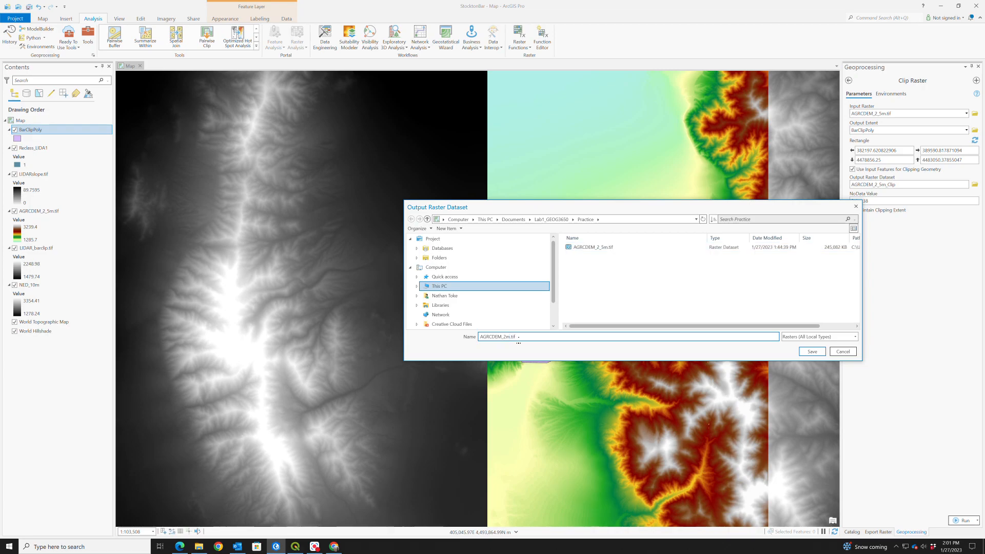
pyautogui.write('_clip')
pyautogui.click(813, 352)
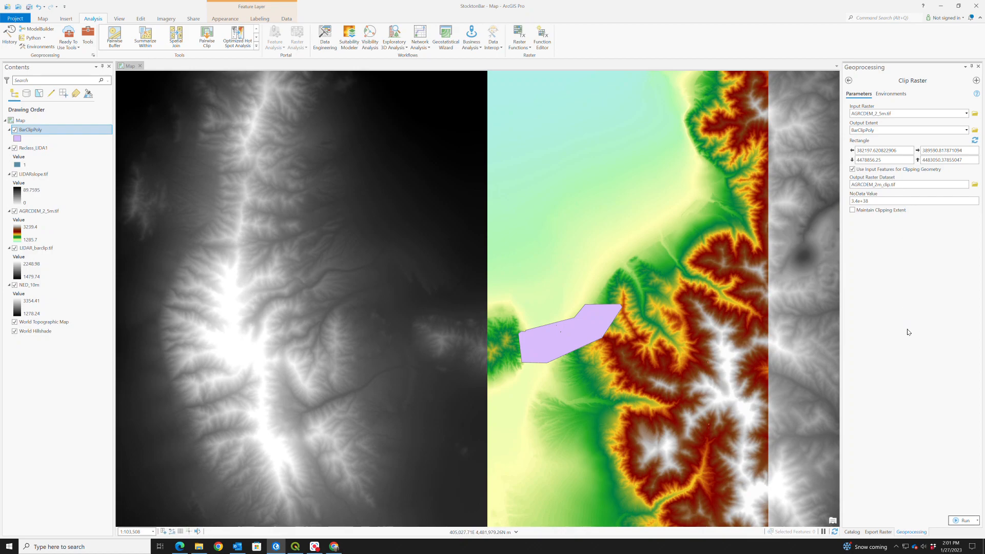
pyautogui.click(962, 520)
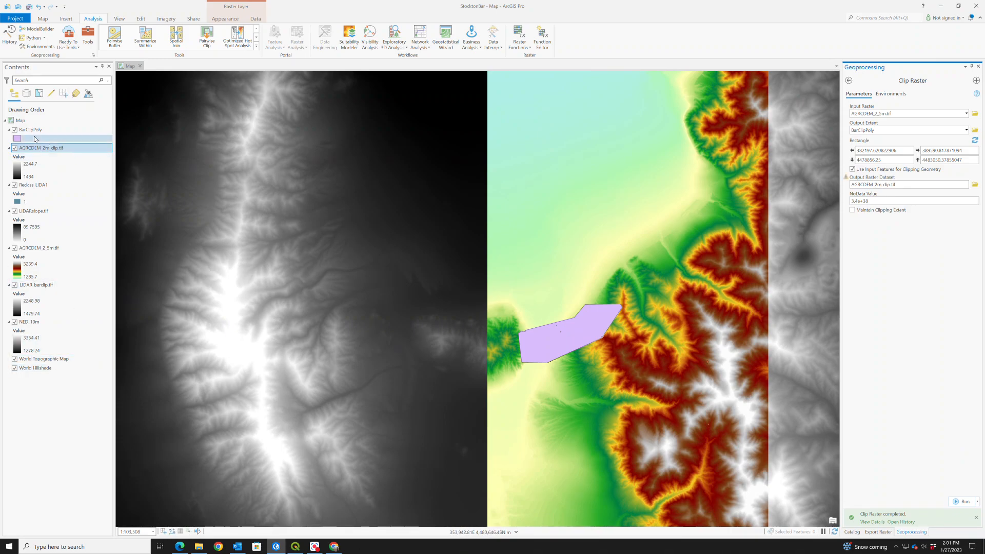
# Hide the BarClipPoly and AGRCDEM_2_5m.tif layers to inspect the clipped raster.
pyautogui.click(15, 131)
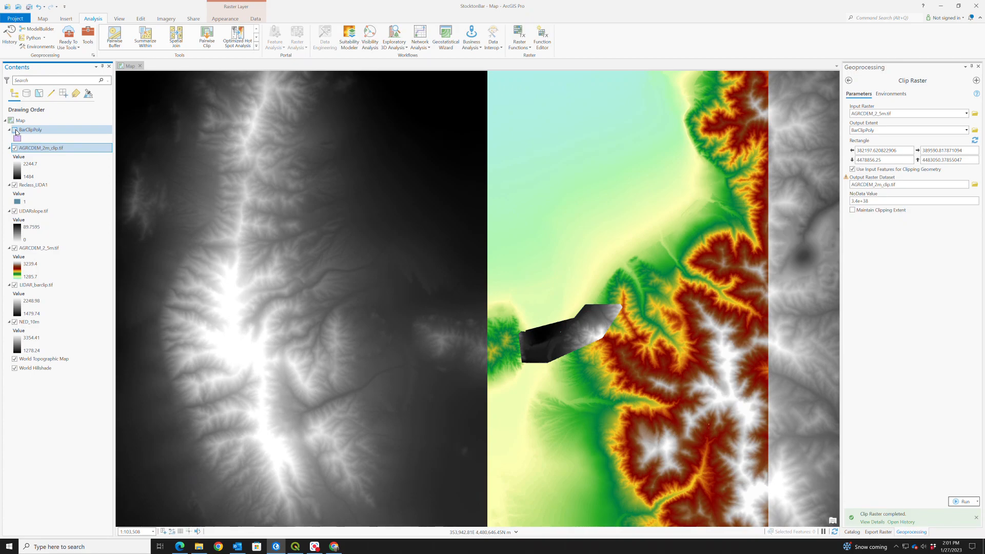
pyautogui.click(15, 131)
pyautogui.click(15, 131)
pyautogui.click(15, 131)
pyautogui.click(15, 131)
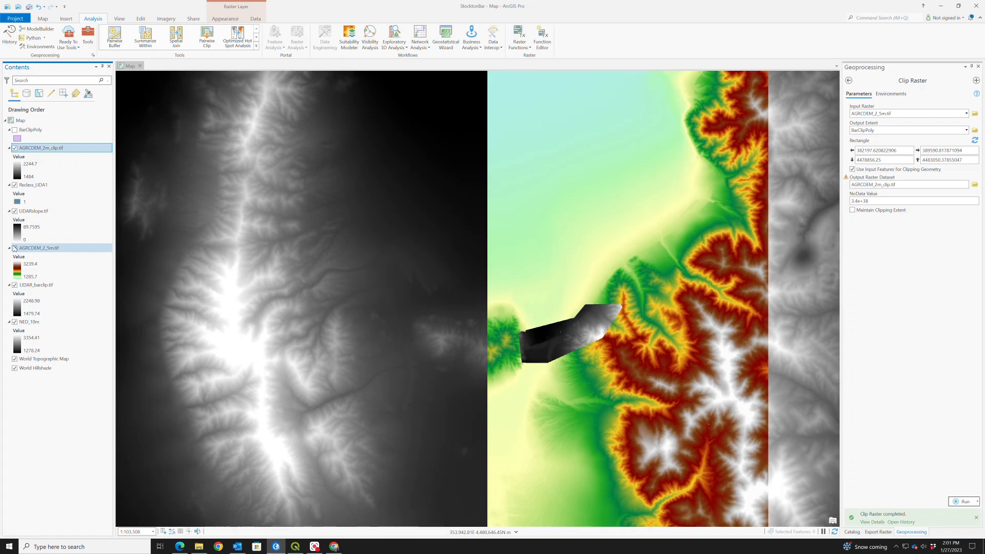
pyautogui.click(15, 249)
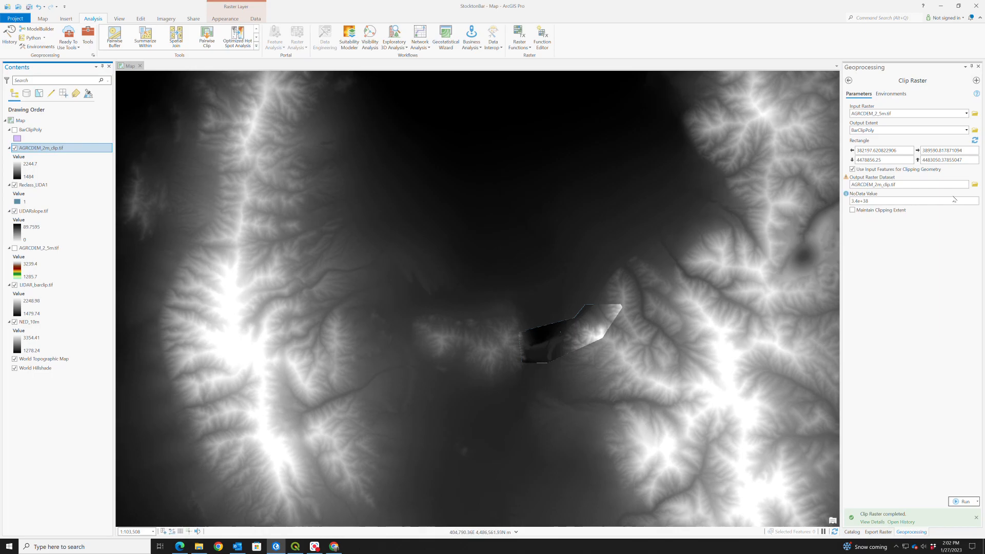
# Set NED_10m as the Clip Raster input and turn on the BarClipPoly layer to check the clipping area.
pyautogui.click(966, 113)
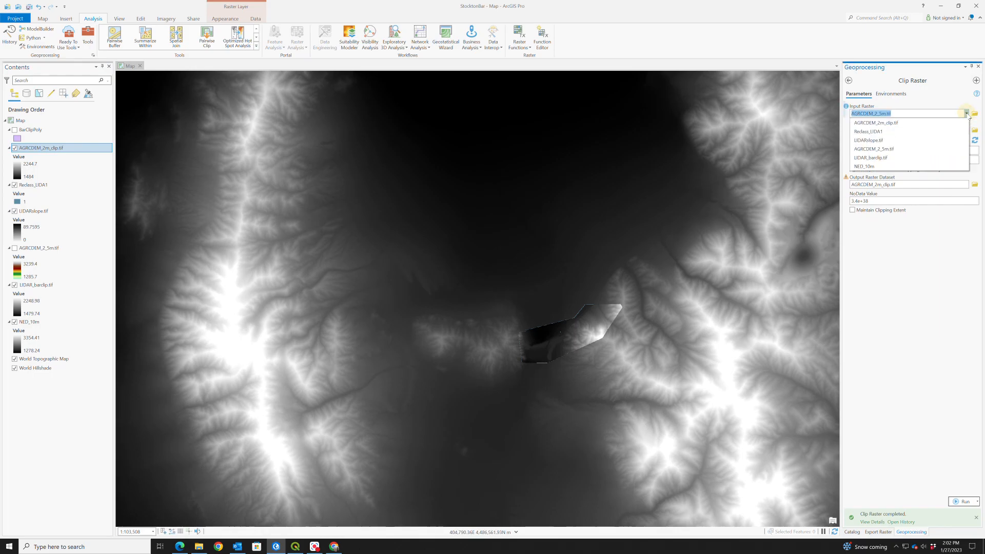
pyautogui.click(870, 165)
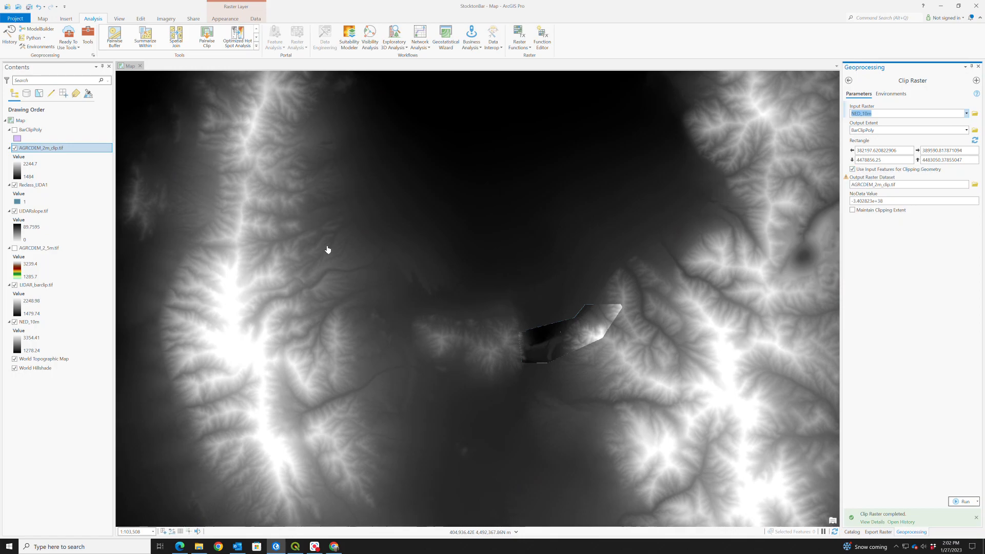
pyautogui.click(15, 130)
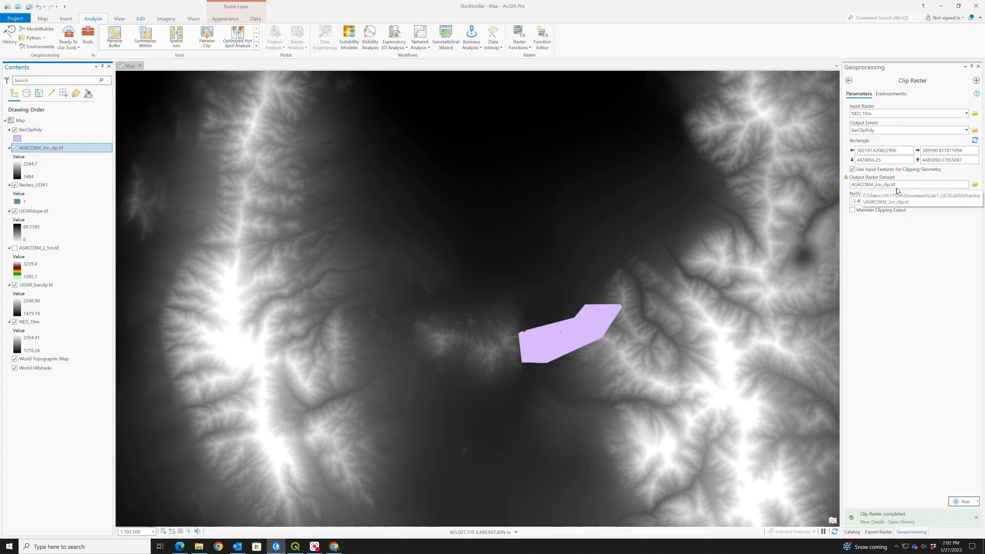
# Name the output raster NED_10m_clip.tif in the Practice folder and run Clip Raster.
pyautogui.click(975, 185)
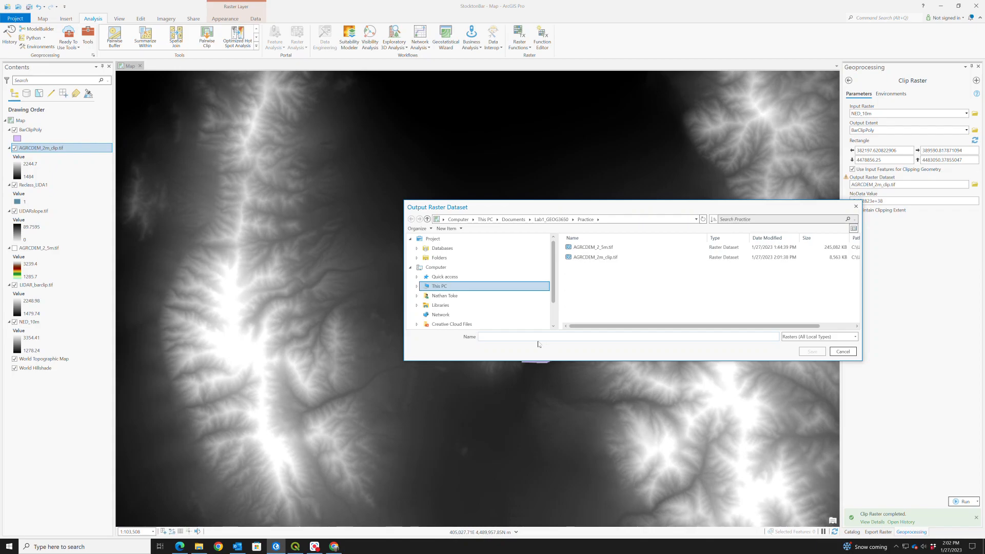
pyautogui.write('NED')
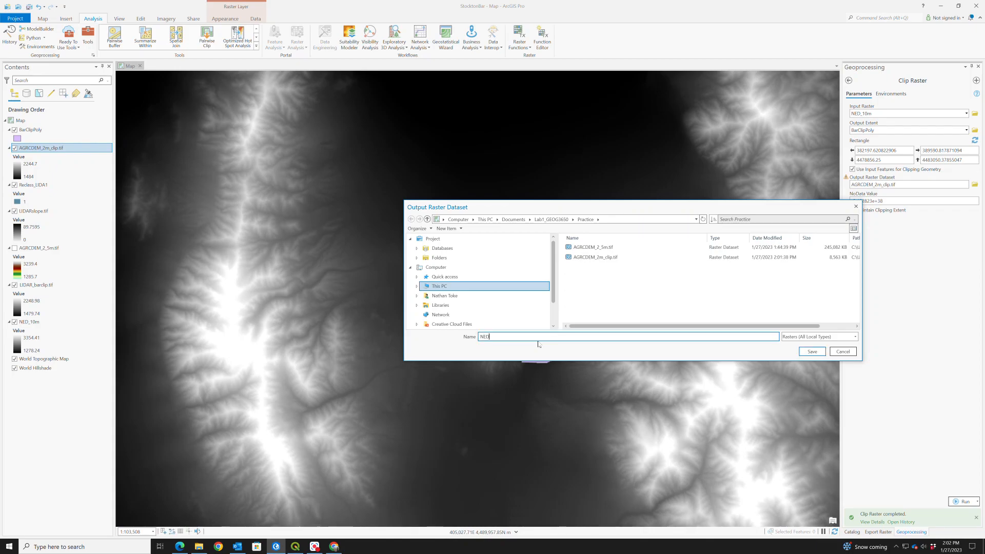
pyautogui.write('_10m_clip.tif')
pyautogui.click(812, 352)
pyautogui.click(963, 501)
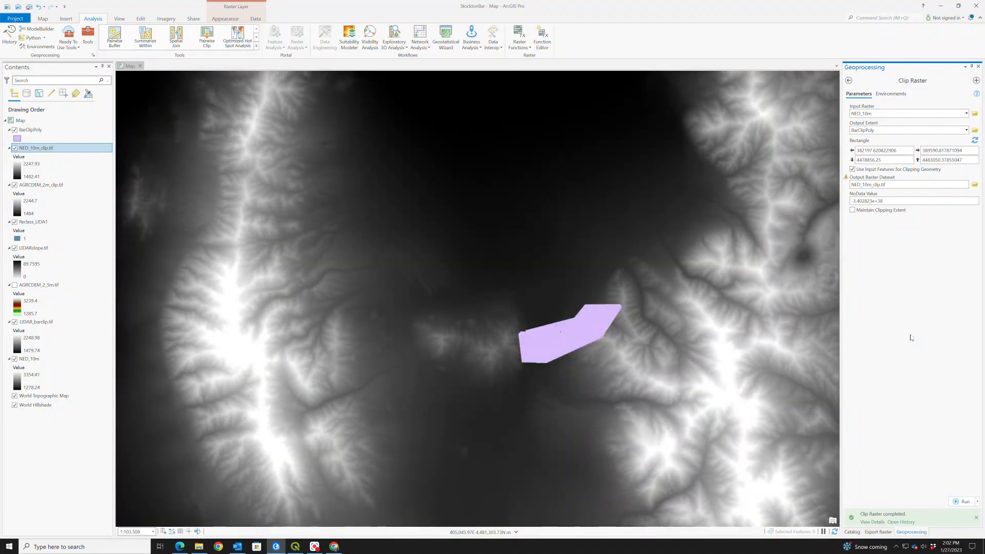
# Hide the BarClipPoly, AGRCDEM_2m_clip.tif and NED_10m layers, toggling NED_10m_clip.tif to check the new clip.
pyautogui.click(14, 129)
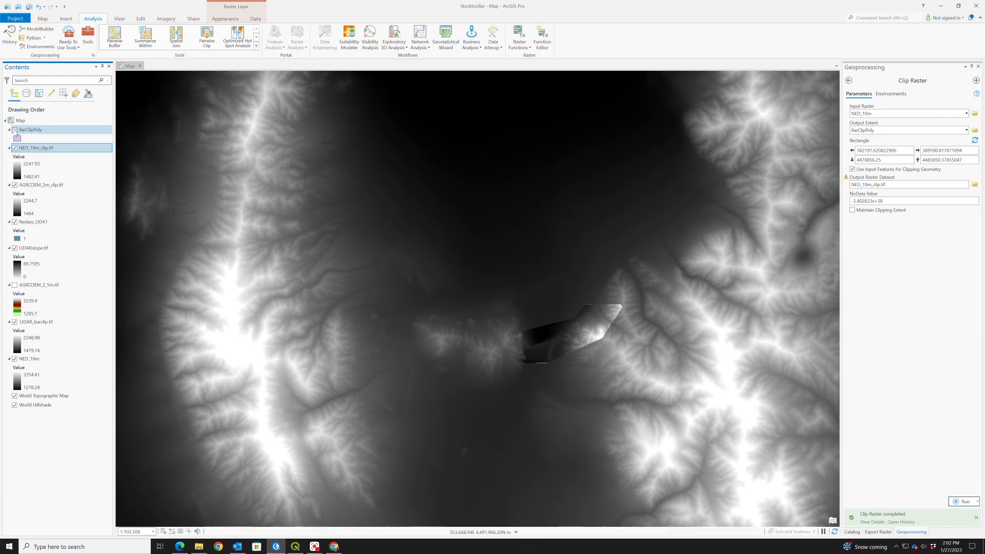
pyautogui.click(14, 185)
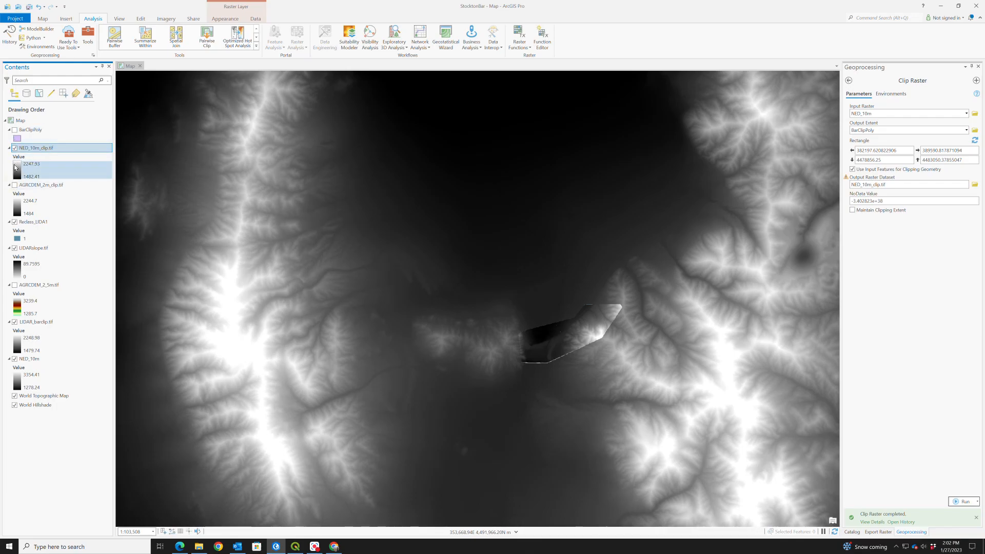
pyautogui.click(14, 148)
pyautogui.click(14, 148)
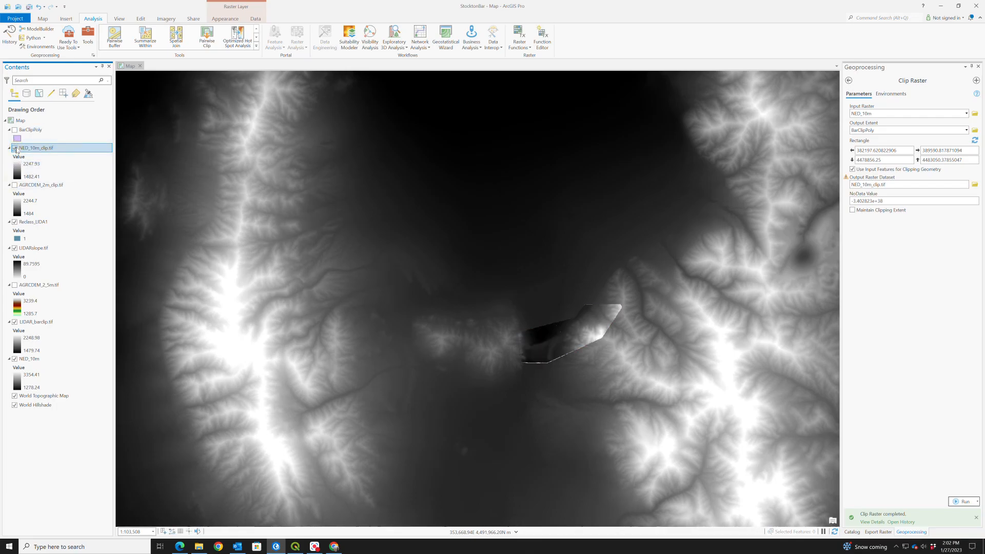
pyautogui.click(14, 148)
pyautogui.click(14, 147)
pyautogui.click(14, 359)
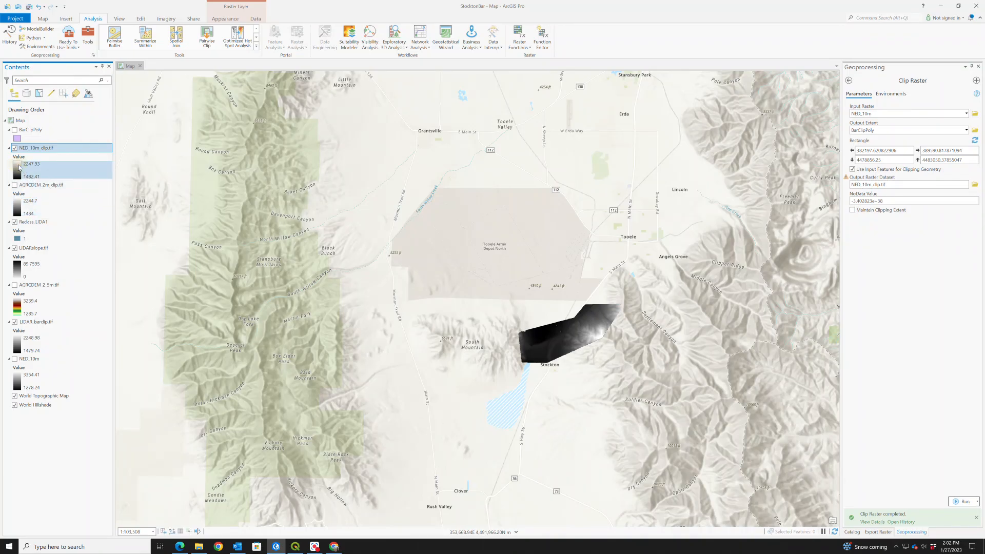
# Apply the multicolour gray-red-yellow-green-blue-magenta colour scheme to the NED_10m_clip.tif layer.
pyautogui.click(19, 167)
pyautogui.click(510, 66)
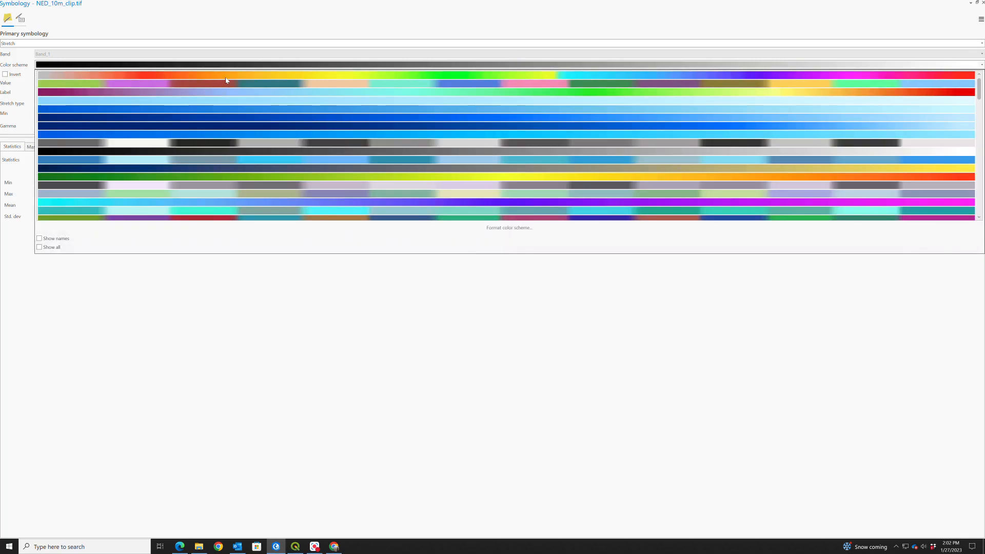
pyautogui.click(225, 78)
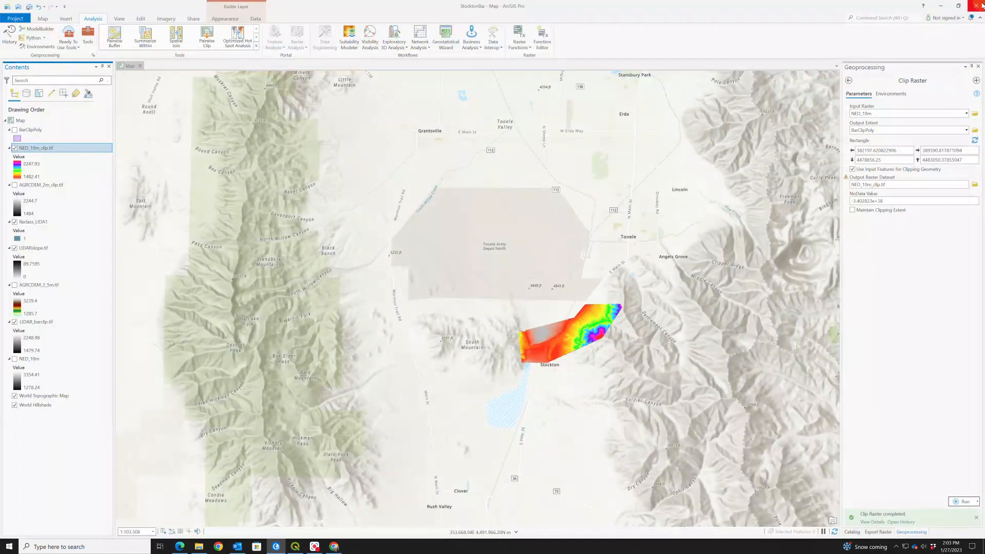
pyautogui.click(982, 2)
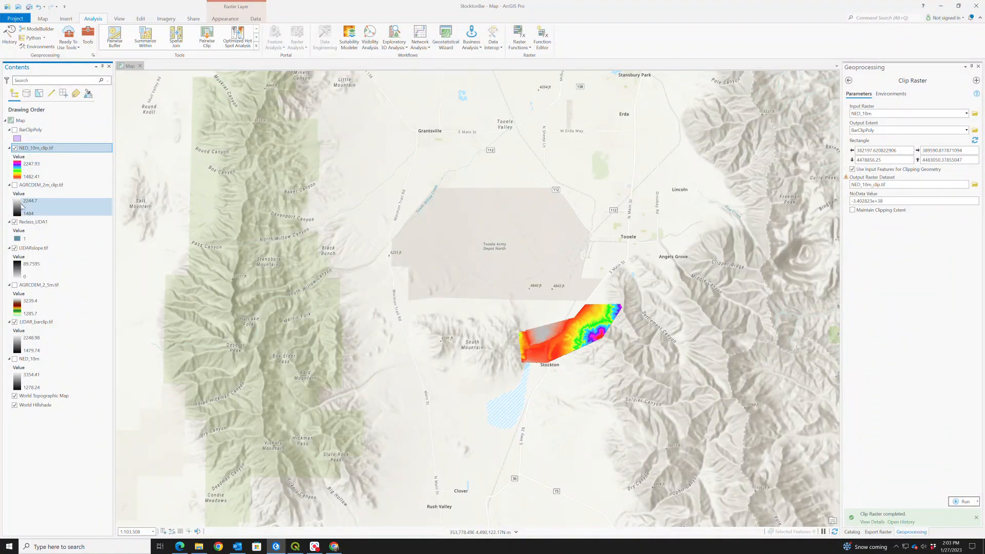
# Hide the NED_10m_clip.tif, AGRCDEM_2m_clip.tif, Reclass_LIDA1 and LIDARslope.tif layers so that LIDAR_barclip.tif is the only elevation raster shown.
pyautogui.click(15, 185)
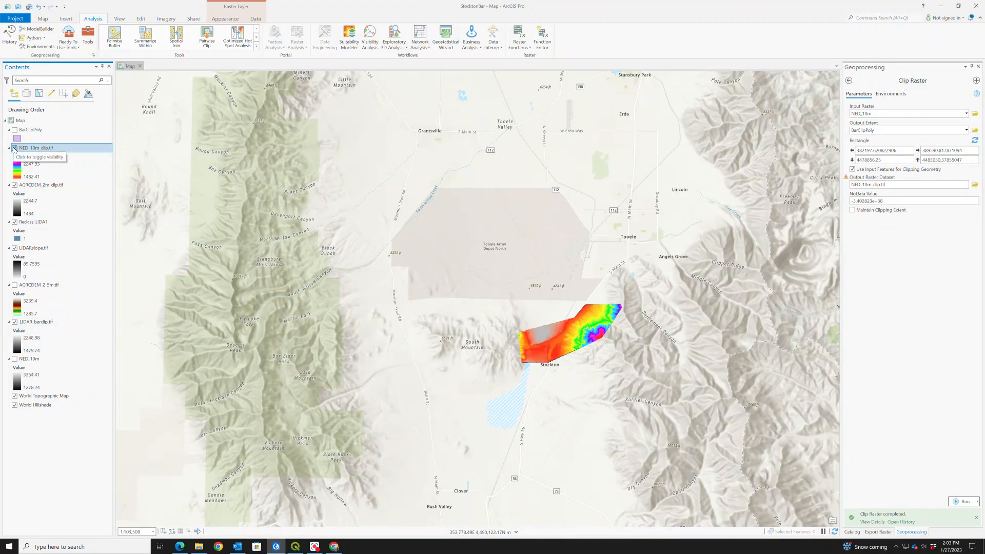
pyautogui.click(14, 148)
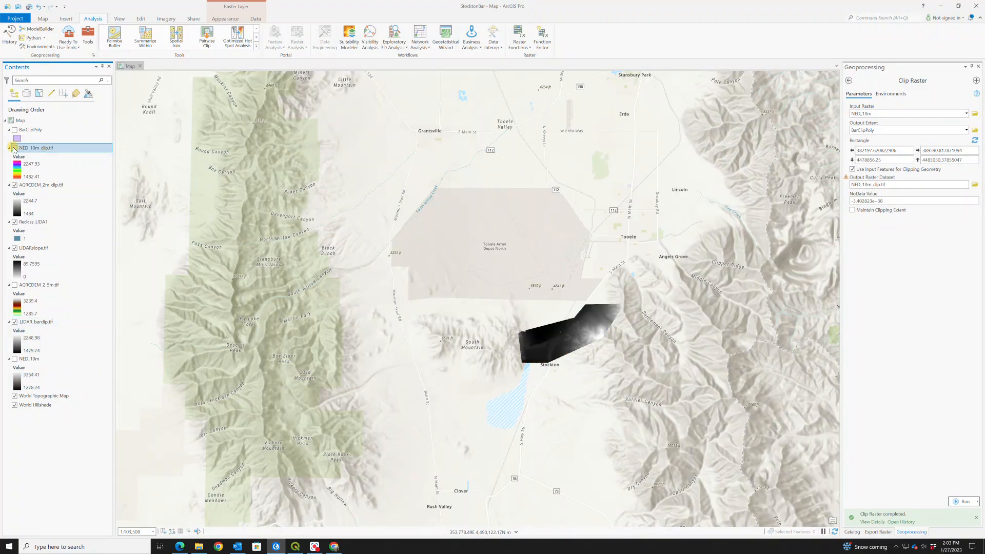
pyautogui.click(15, 186)
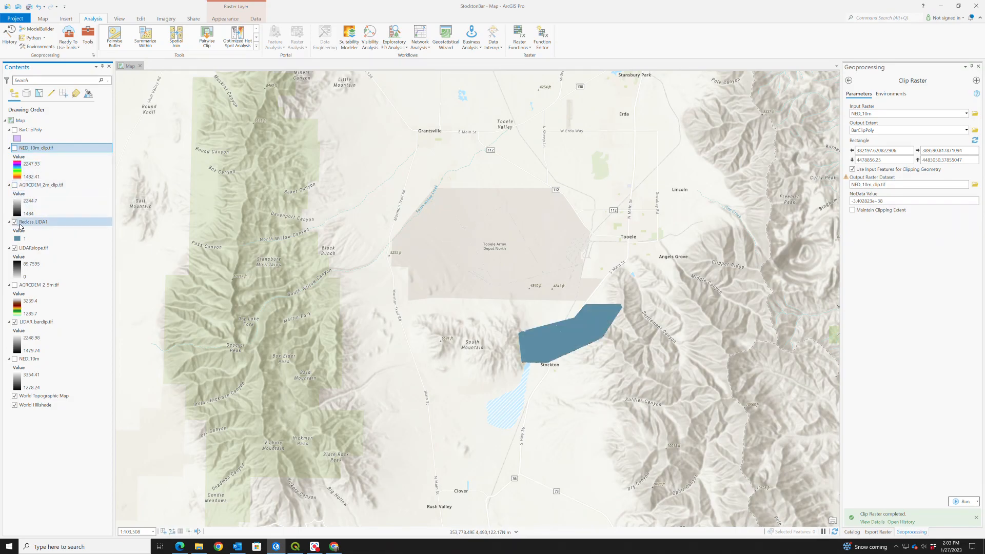
pyautogui.click(15, 222)
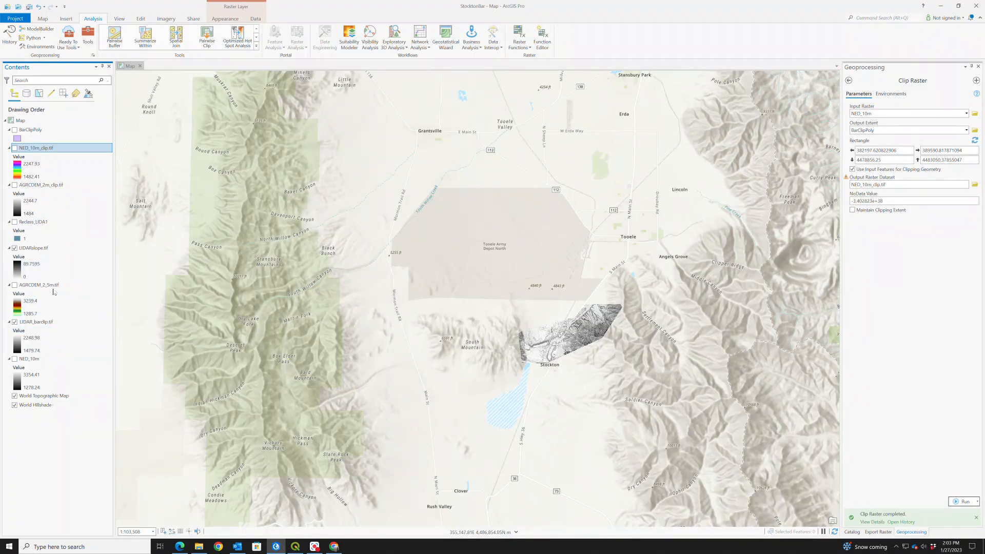
pyautogui.click(15, 248)
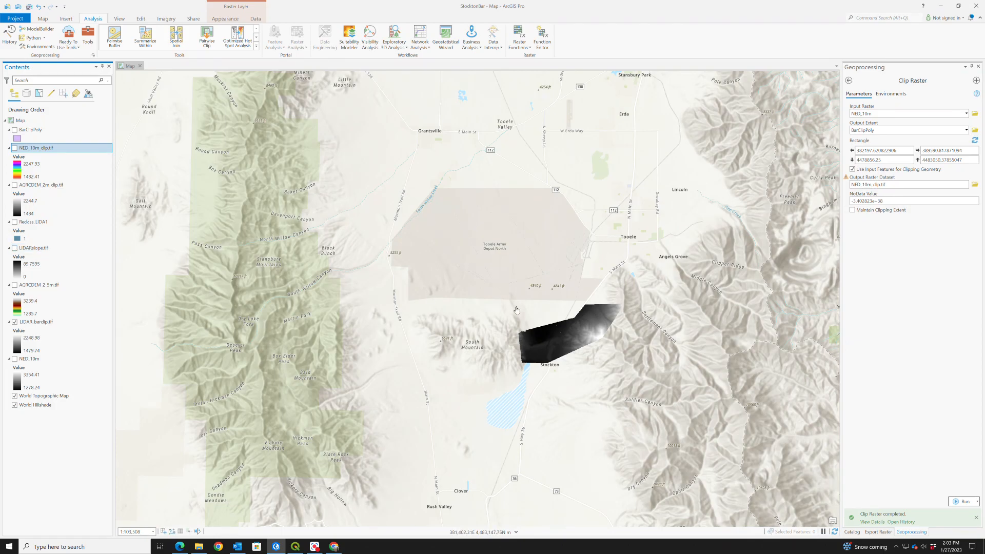
# Examine LIDAR_barclip.tif up close and toggle AGRCDEM_2m_clip.tif over it to compare the detail of the two rasters.
pyautogui.scroll(5, 576, 332)
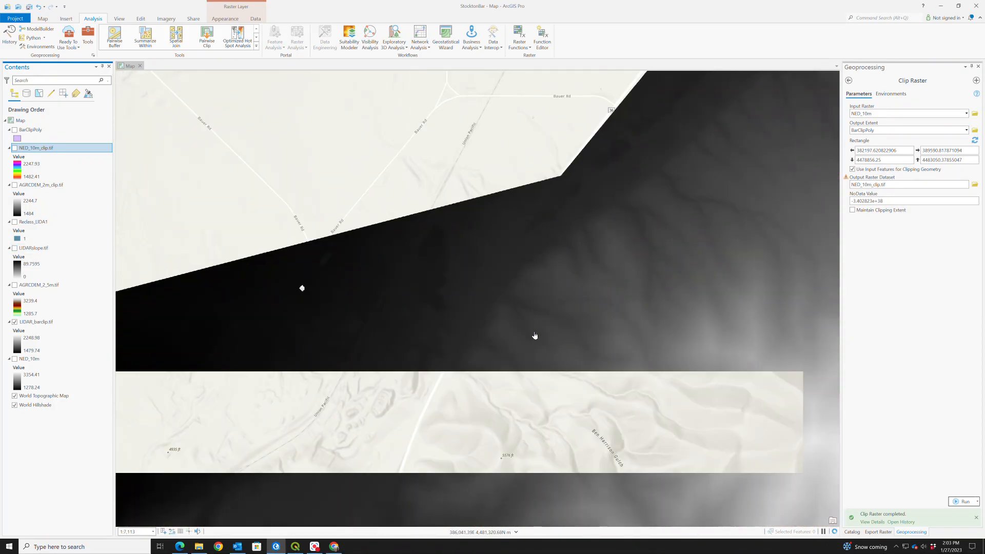
pyautogui.scroll(3, 534, 336)
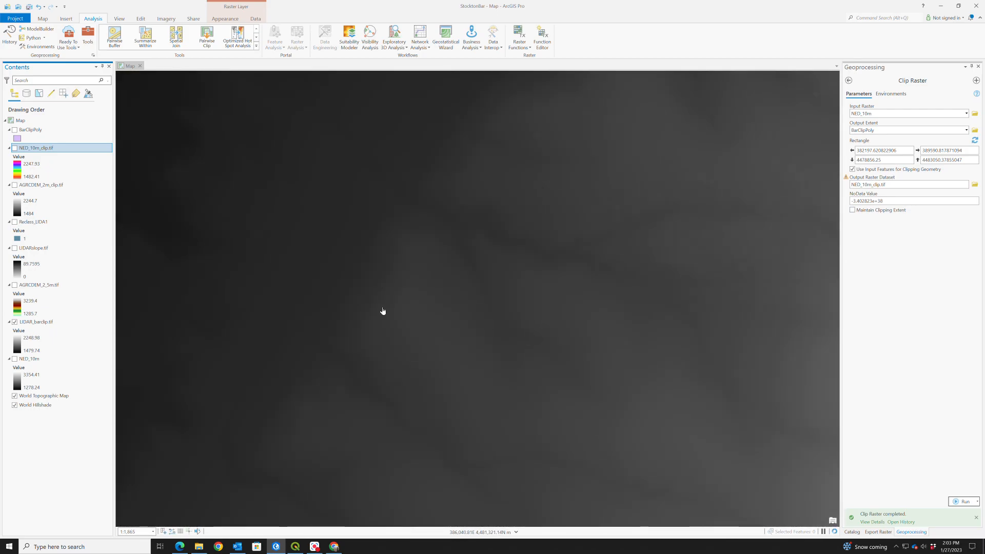
pyautogui.scroll(-3, 519, 224)
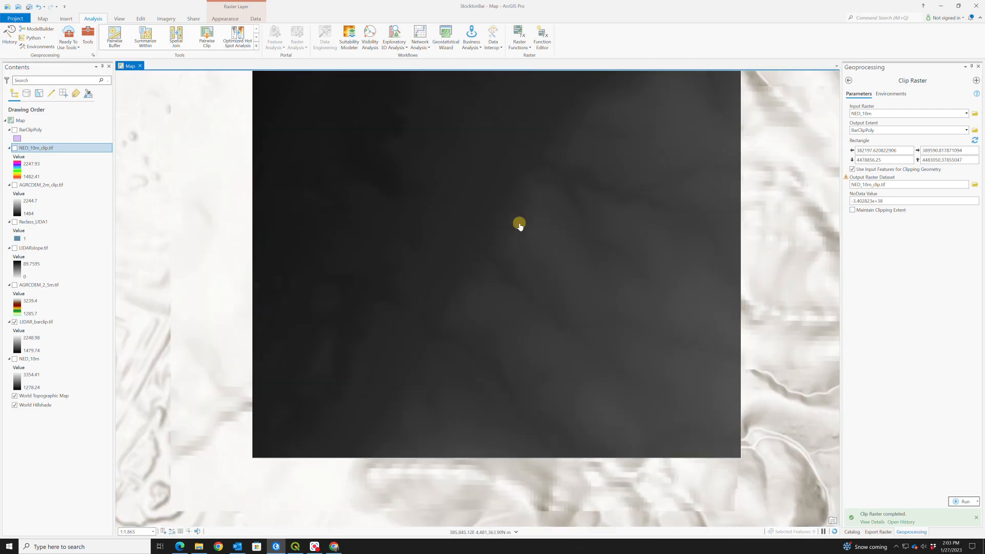
pyautogui.scroll(-1, 472, 248)
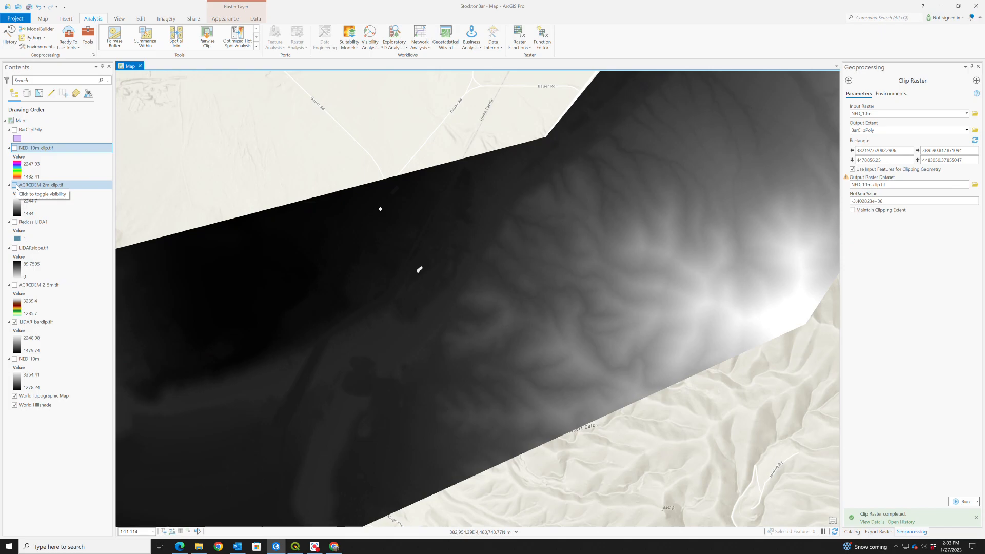
pyautogui.click(17, 187)
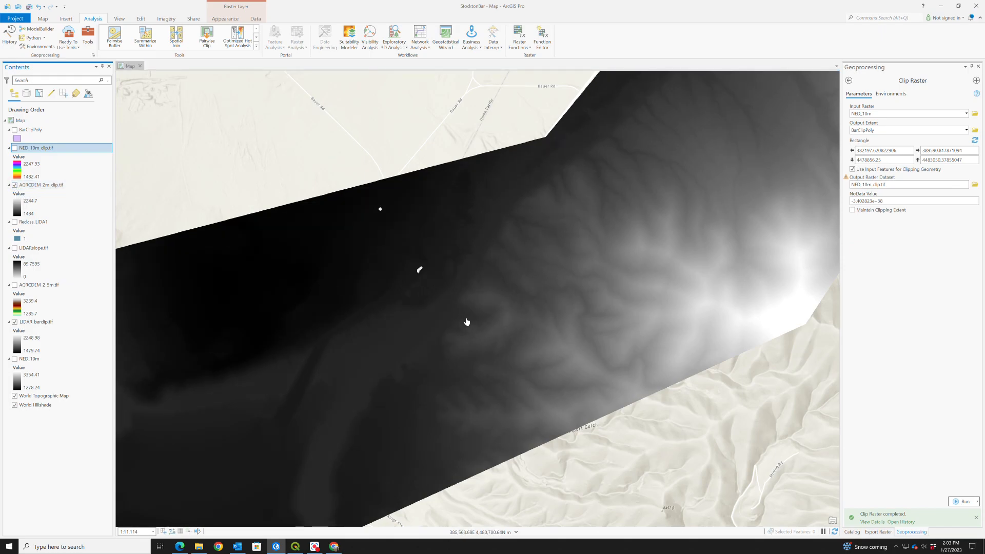
pyautogui.scroll(4, 467, 322)
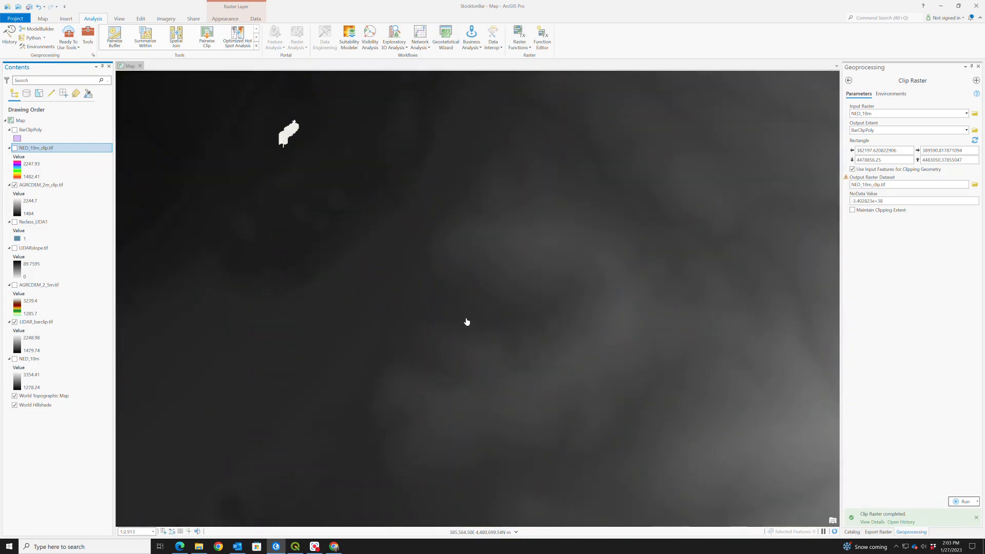
pyautogui.scroll(1, 466, 321)
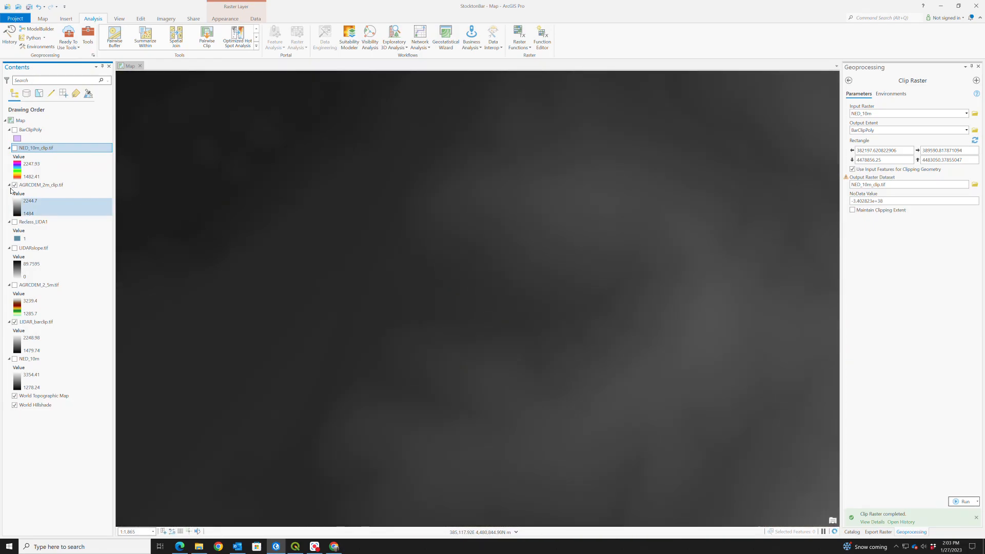
pyautogui.click(15, 185)
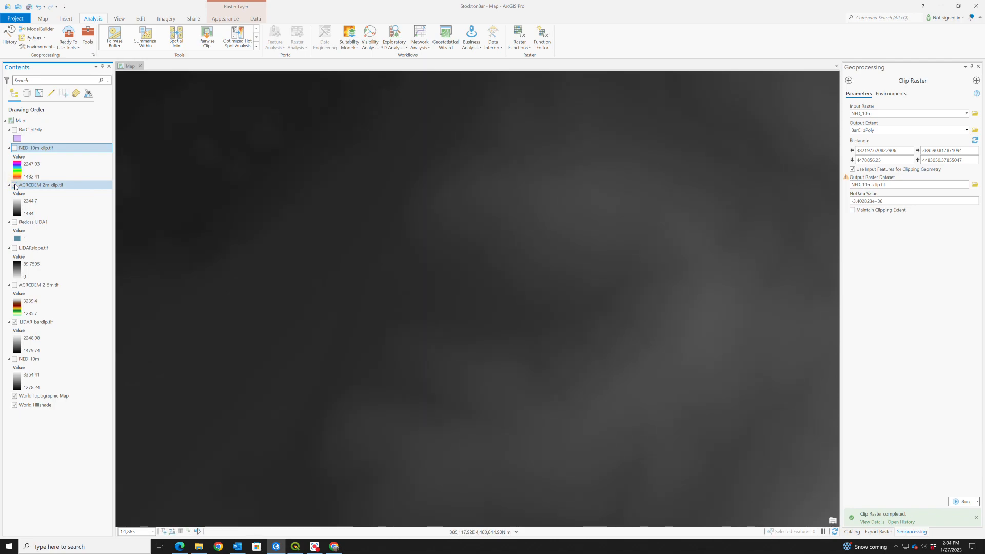
pyautogui.click(15, 185)
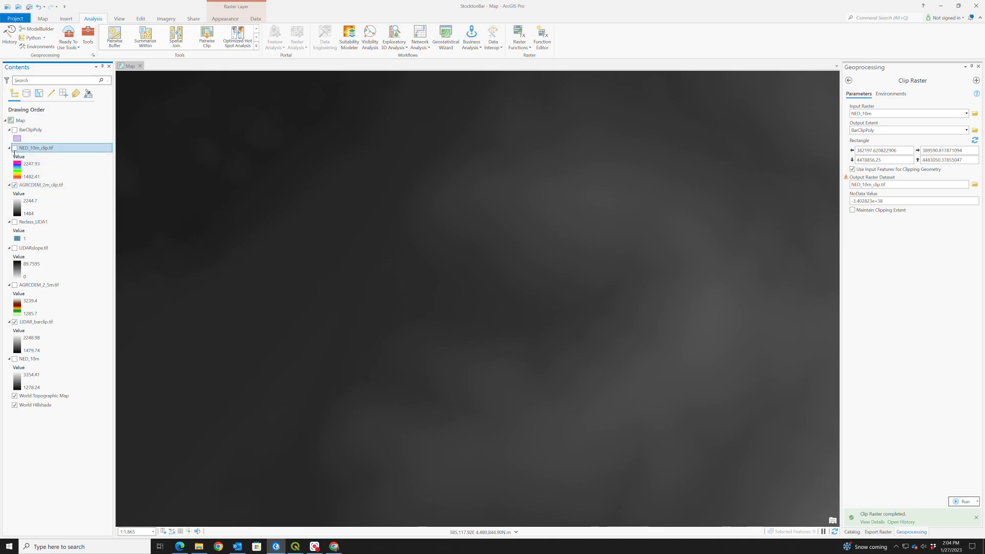
# Show NED_10m_clip.tif over the other clipped rasters and inspect its detail and extent.
pyautogui.click(15, 148)
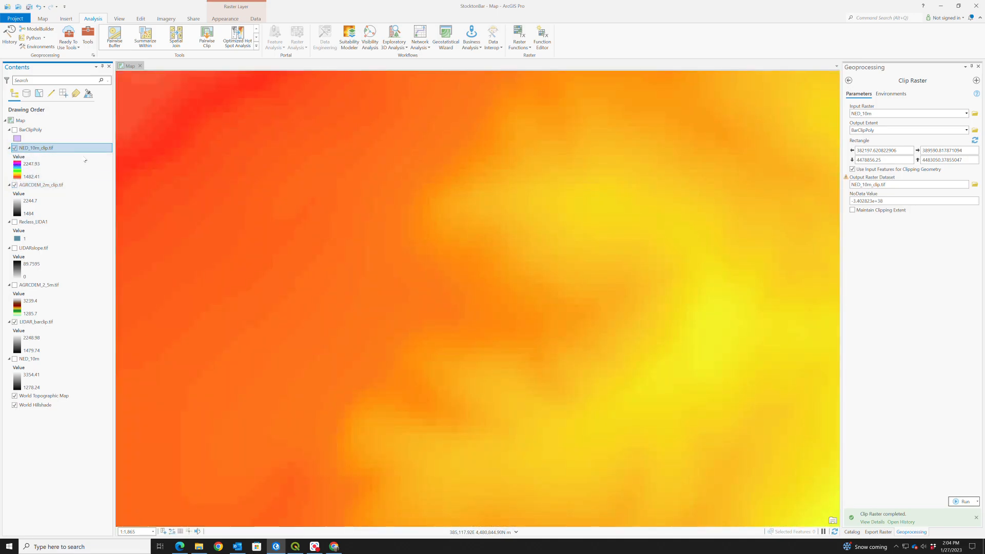
pyautogui.scroll(-5, 492, 191)
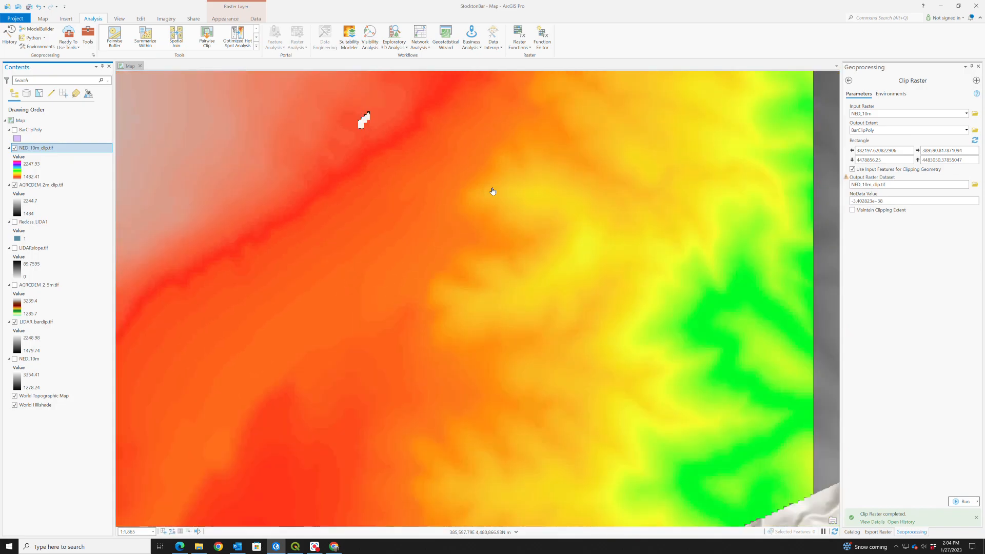
pyautogui.scroll(-1, 492, 191)
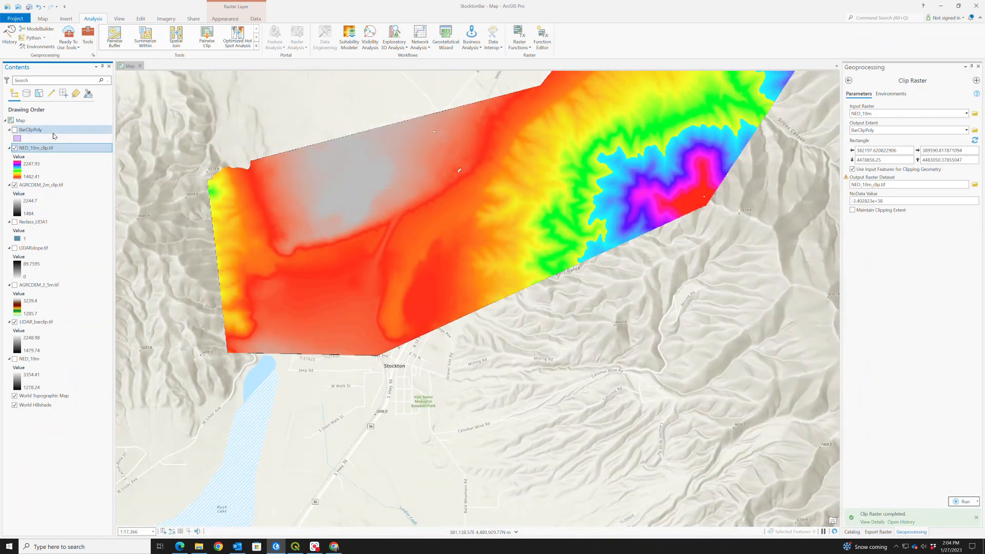
# Set the colour scheme of NED_10m_clip.tif to the continuous black-to-white ramp and close its symbology settings.
pyautogui.click(19, 175)
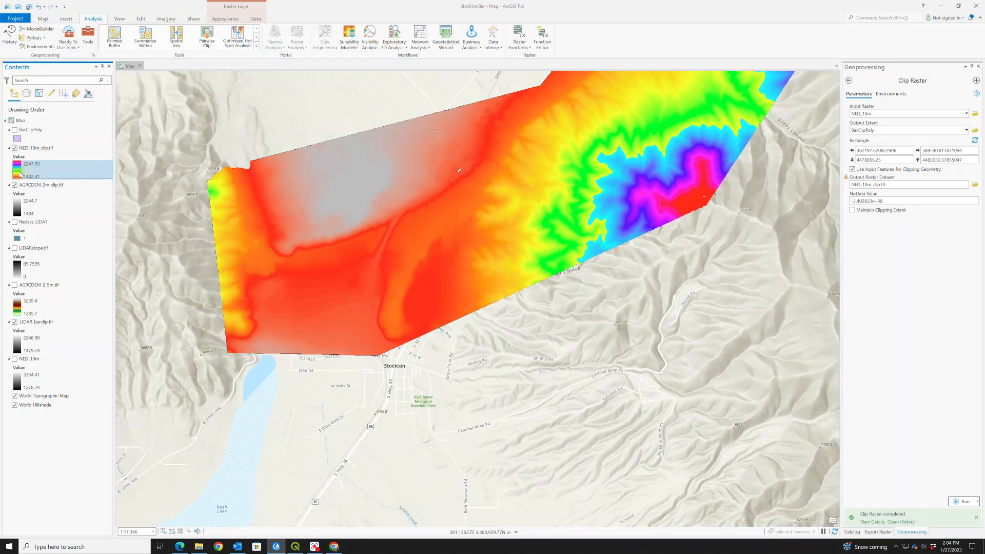
pyautogui.click(312, 67)
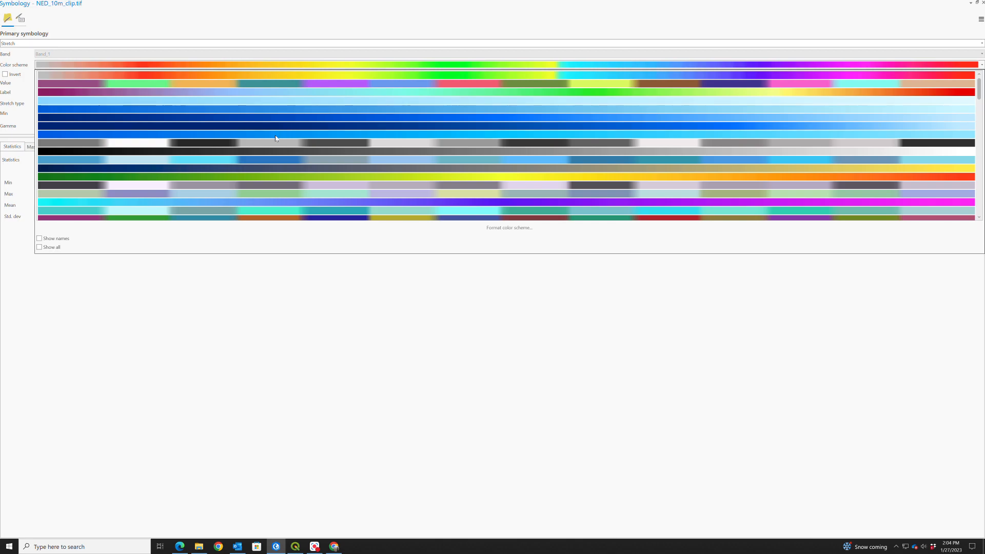
pyautogui.click(268, 151)
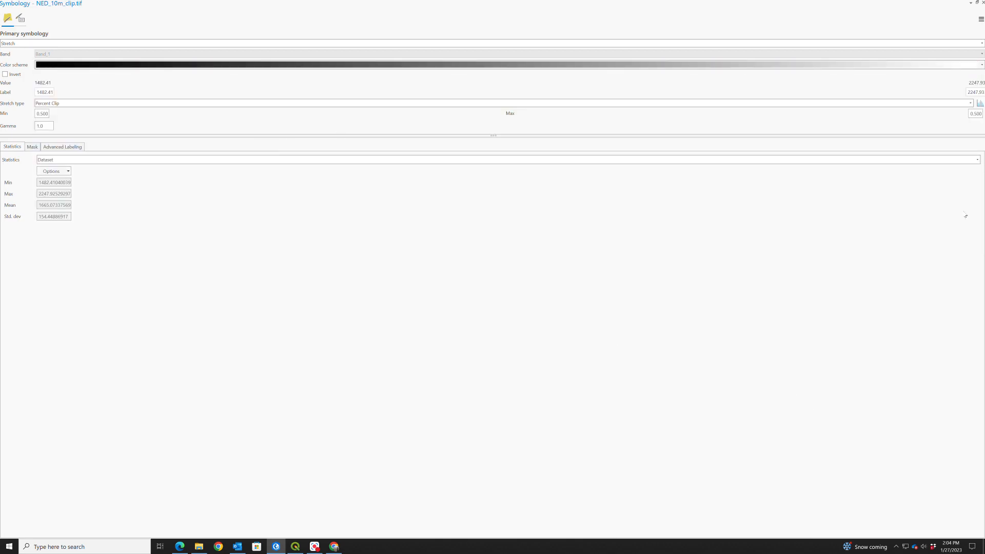
pyautogui.click(978, 3)
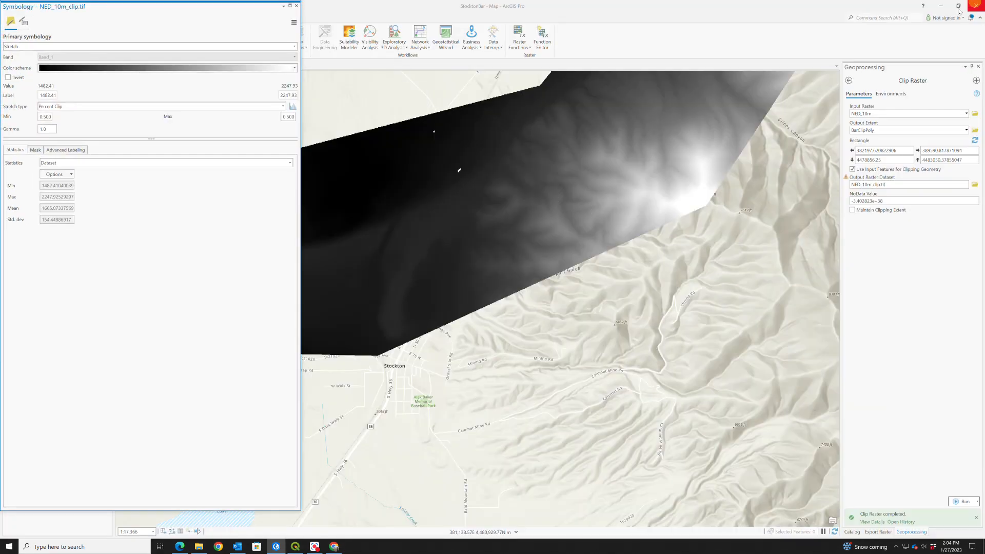
pyautogui.click(296, 6)
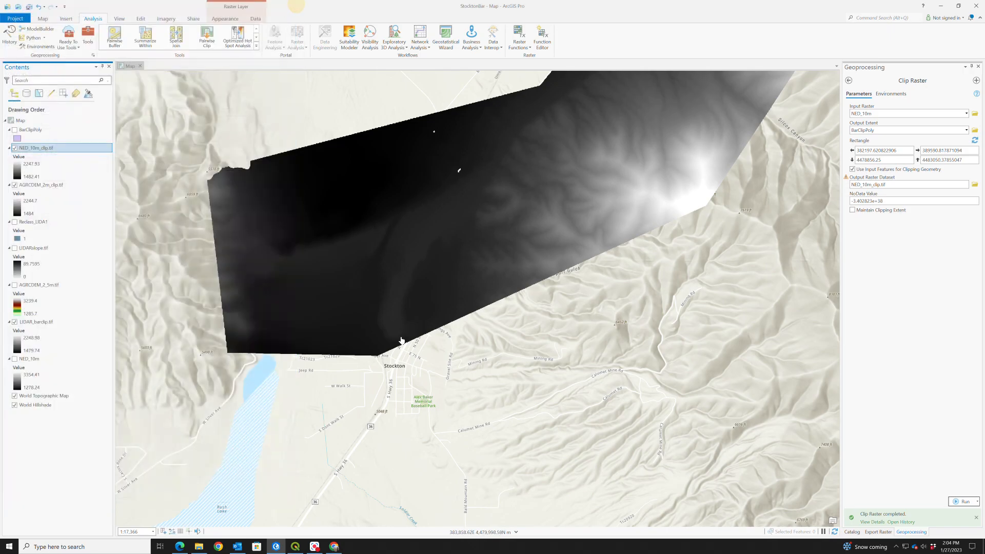
pyautogui.moveTo(479, 214); pyautogui.dragTo(353, 387)
pyautogui.moveTo(481, 305); pyautogui.dragTo(578, 257)
pyautogui.click(579, 257)
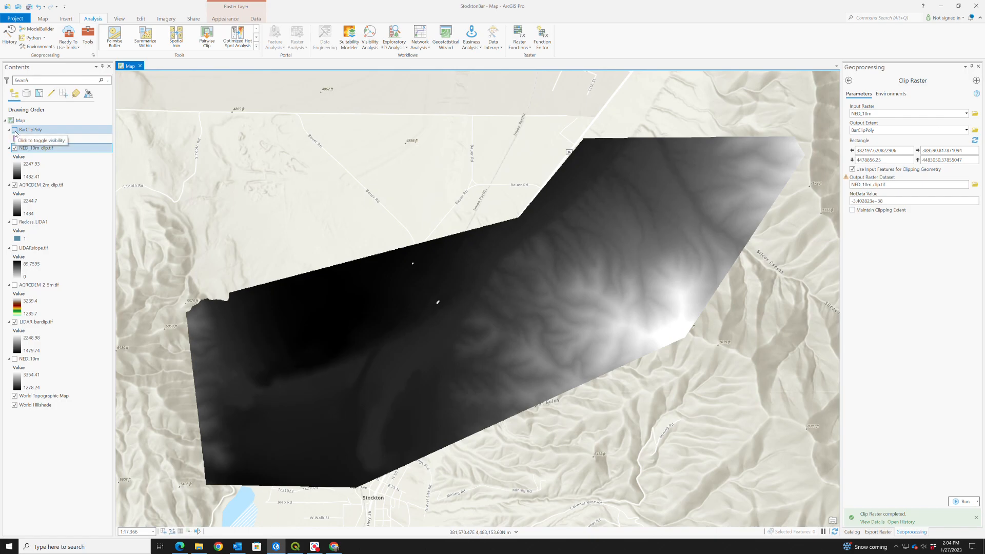
# Leave the Clip Raster tool and collapse the Raster toolsets and the Data Management Tools toolbox.
pyautogui.click(849, 81)
pyautogui.scroll(-3, 887, 428)
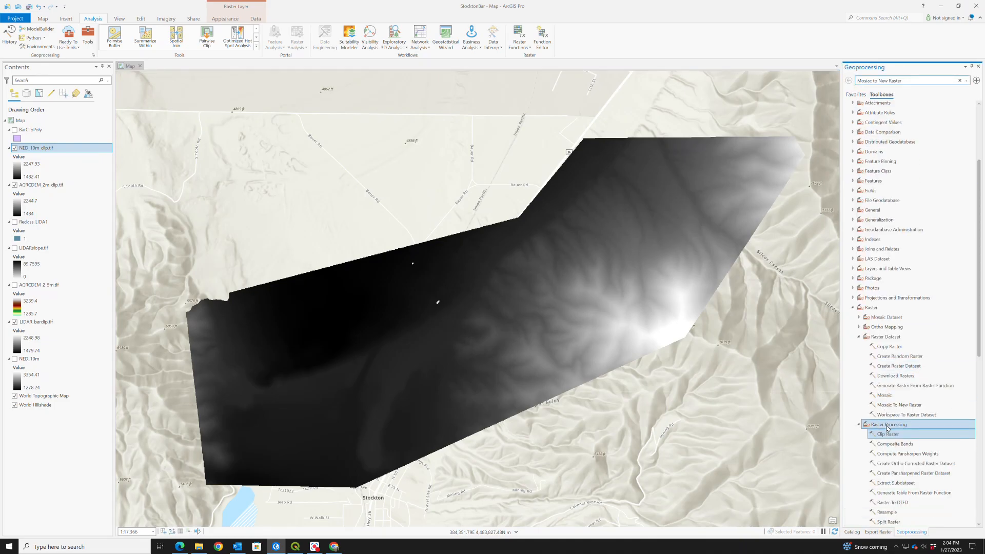
pyautogui.click(860, 389)
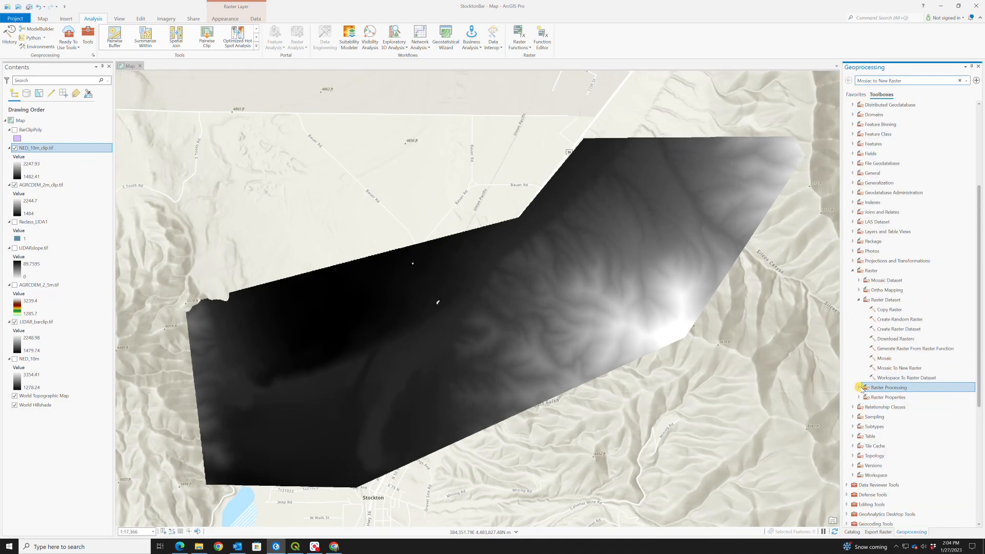
pyautogui.click(859, 300)
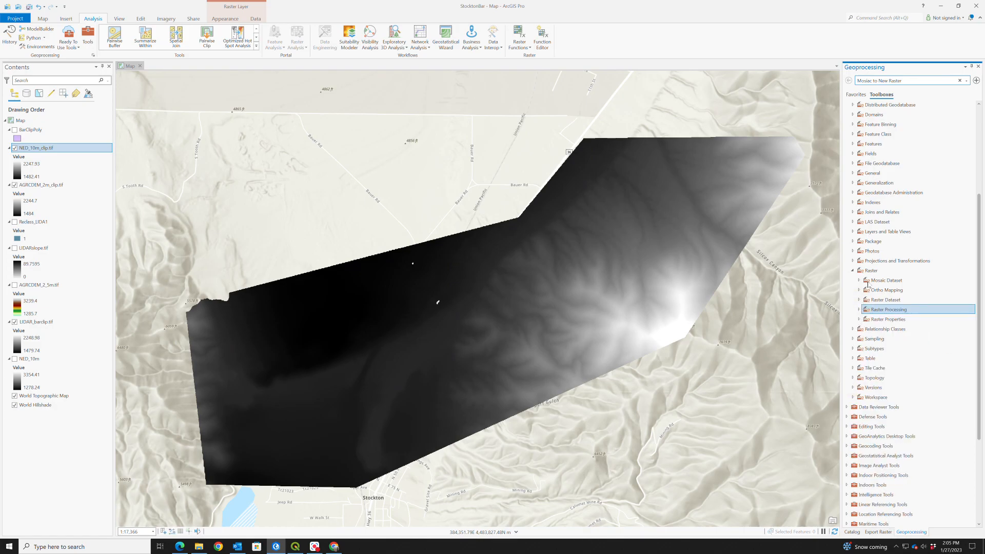
pyautogui.click(853, 270)
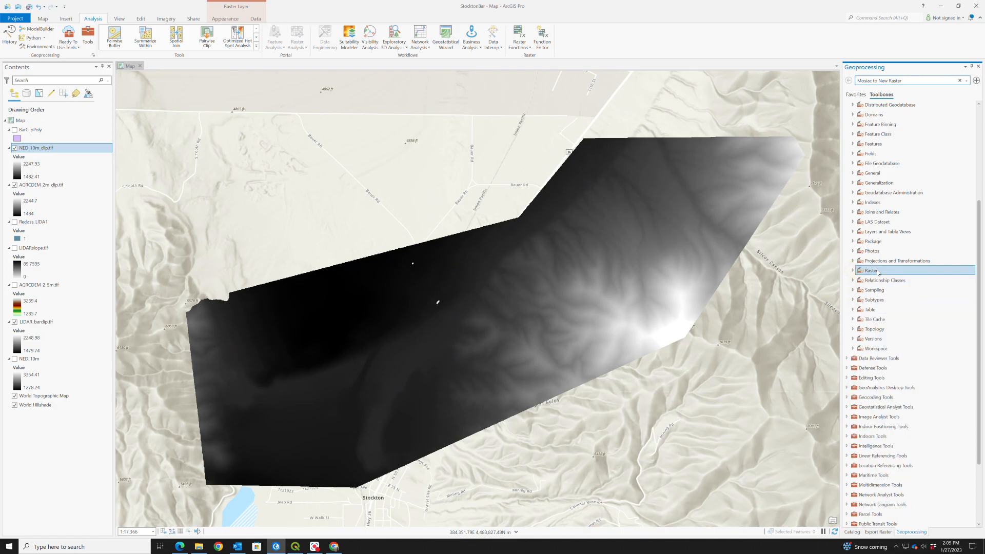
pyautogui.scroll(3, 879, 273)
pyautogui.click(847, 129)
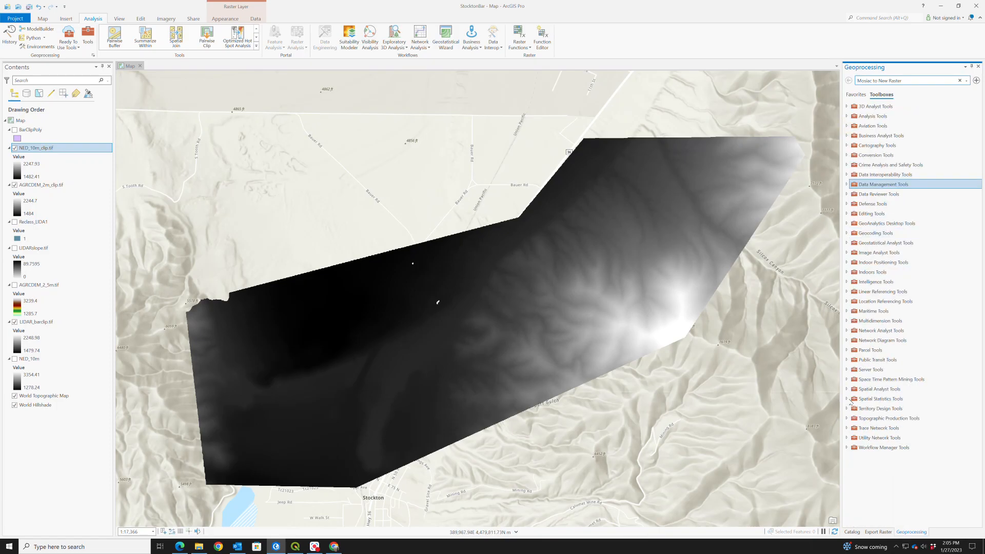
# Expand the Neighborhood and Zonal toolsets of the Spatial Analyst Tools and look through the tools they contain.
pyautogui.click(847, 388)
pyautogui.scroll(-2, 867, 411)
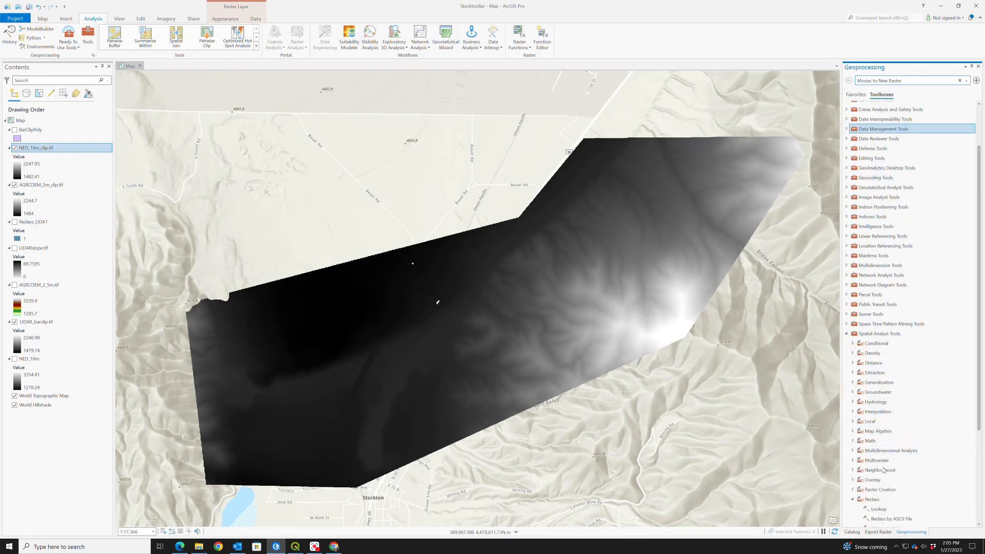
pyautogui.click(852, 470)
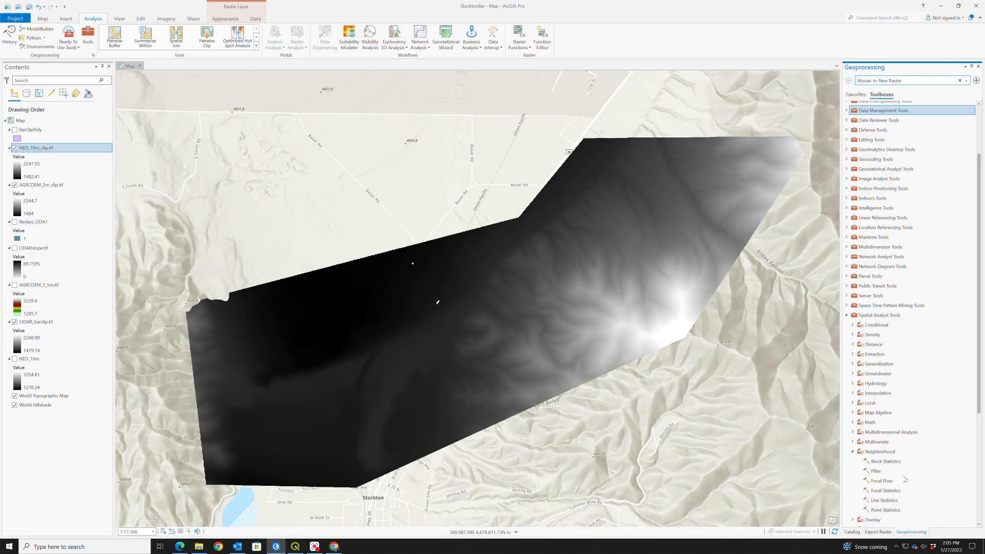
pyautogui.scroll(-1, 905, 479)
pyautogui.scroll(-2, 905, 479)
pyautogui.scroll(-1, 905, 479)
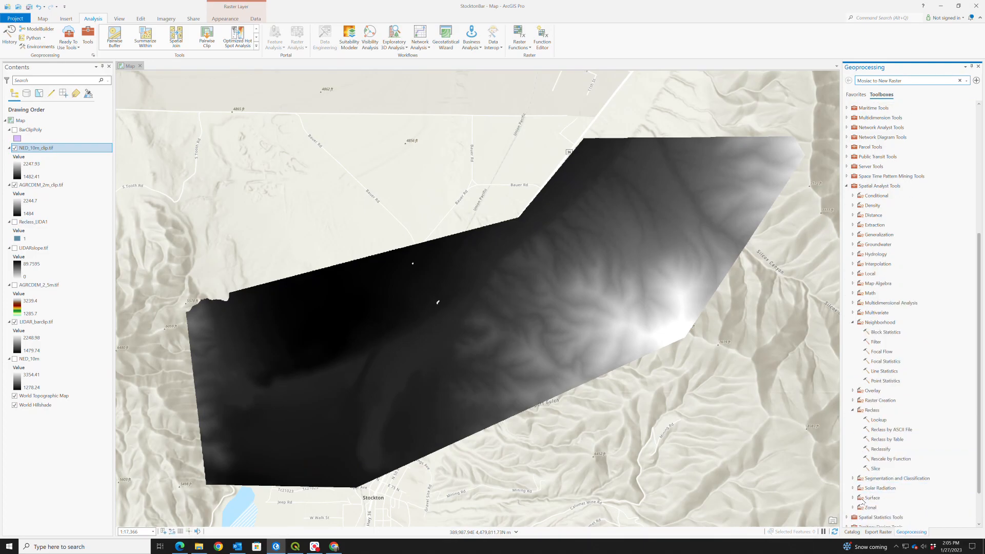
pyautogui.click(853, 507)
pyautogui.scroll(-3, 899, 502)
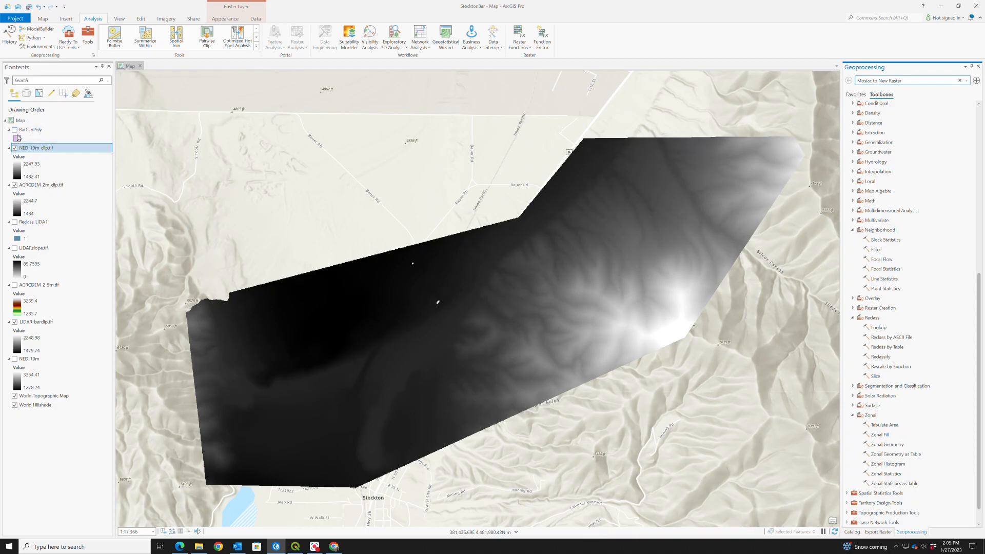
# Open the source properties of NED_10m_clip.tif, enlarge the dialog and expand the raster's statistics.
pyautogui.rightClick(43, 152)
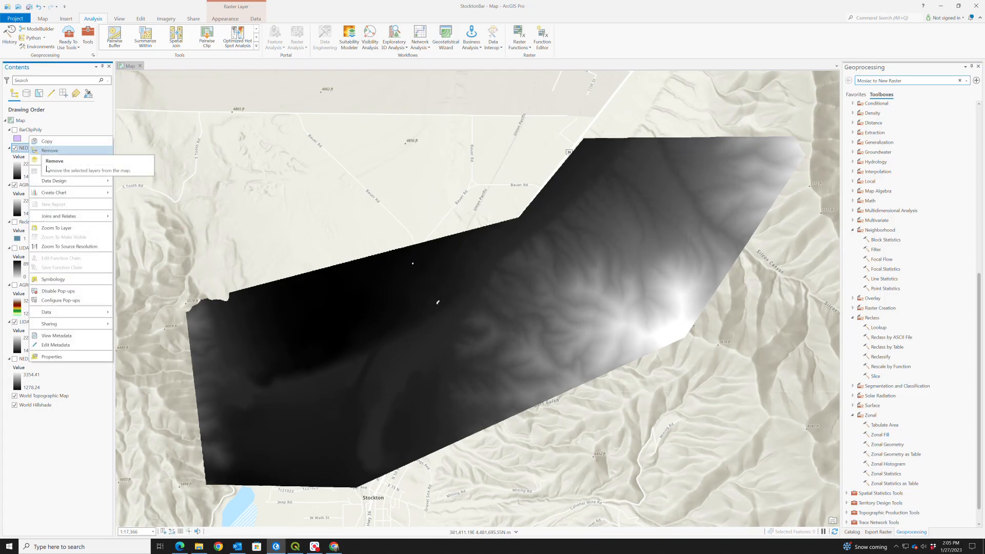
pyautogui.click(74, 359)
pyautogui.click(389, 227)
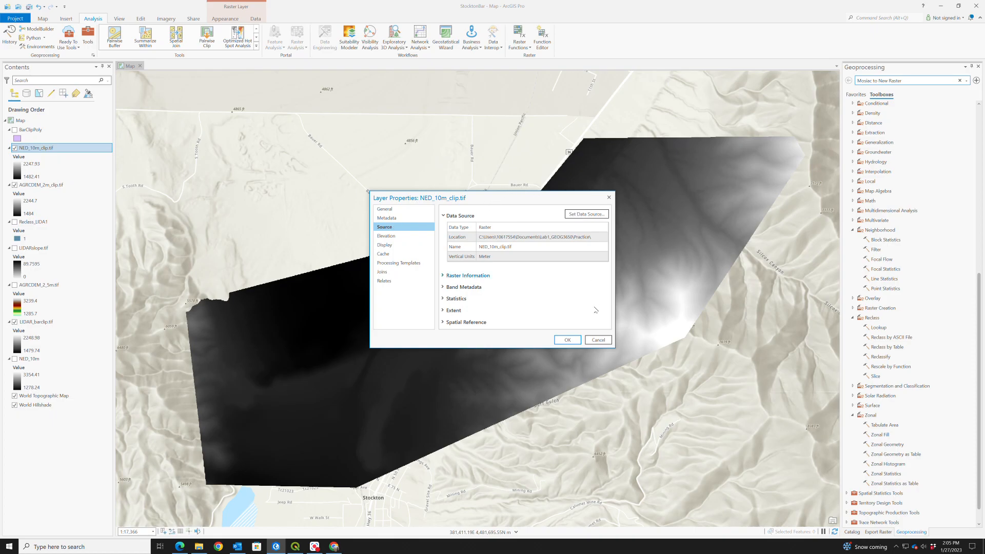
pyautogui.moveTo(614, 349); pyautogui.dragTo(692, 496)
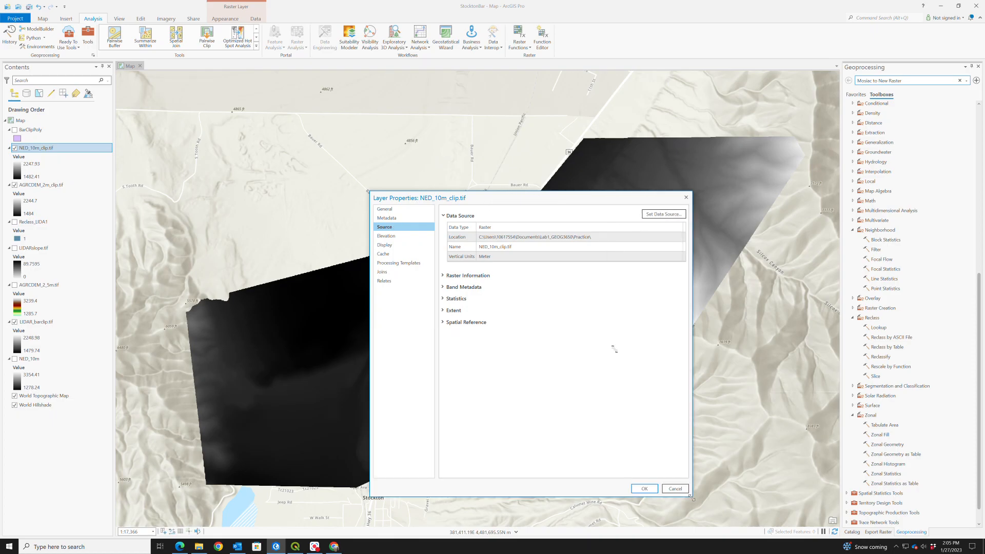
pyautogui.click(445, 301)
pyautogui.click(496, 327)
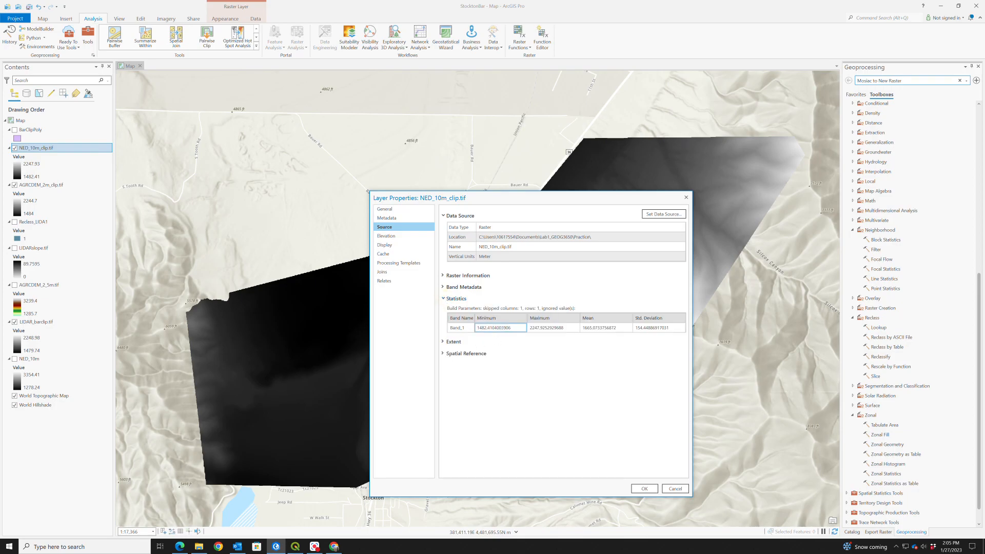
# Examine the minimum, maximum, mean and standard deviation of NED_10m_clip.tif, then close its properties.
pyautogui.moveTo(478, 328); pyautogui.dragTo(512, 328)
pyautogui.click(512, 328)
pyautogui.click(540, 329)
pyautogui.moveTo(564, 328); pyautogui.dragTo(528, 331)
pyautogui.click(601, 333)
pyautogui.click(645, 329)
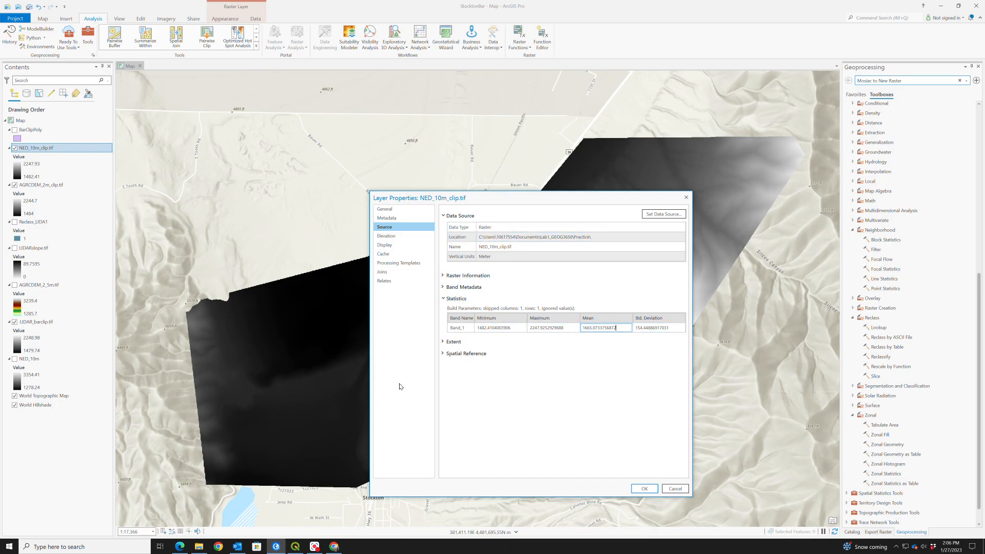
pyautogui.click(686, 197)
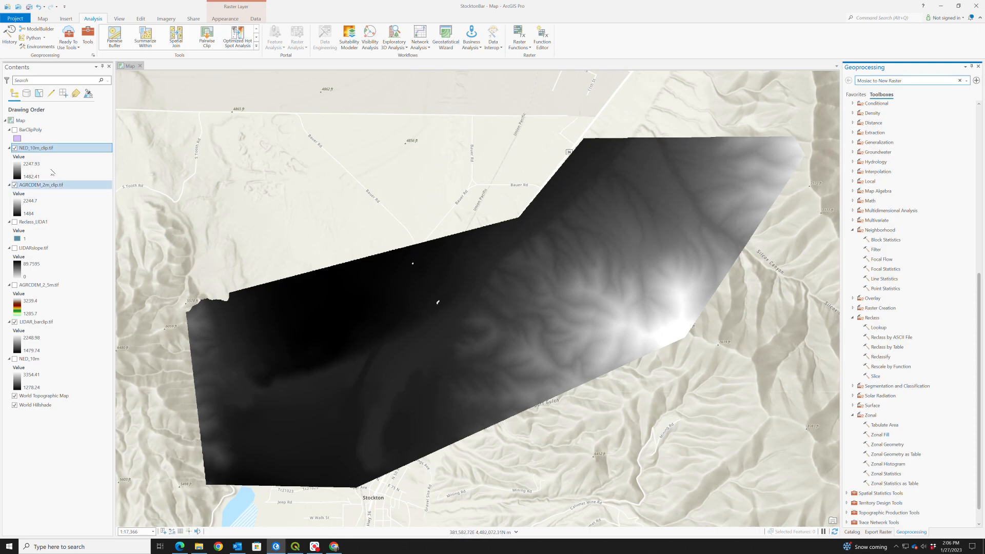
# Reopen the source properties of NED_10m_clip.tif to review its band statistics once more, and close them.
pyautogui.rightClick(42, 149)
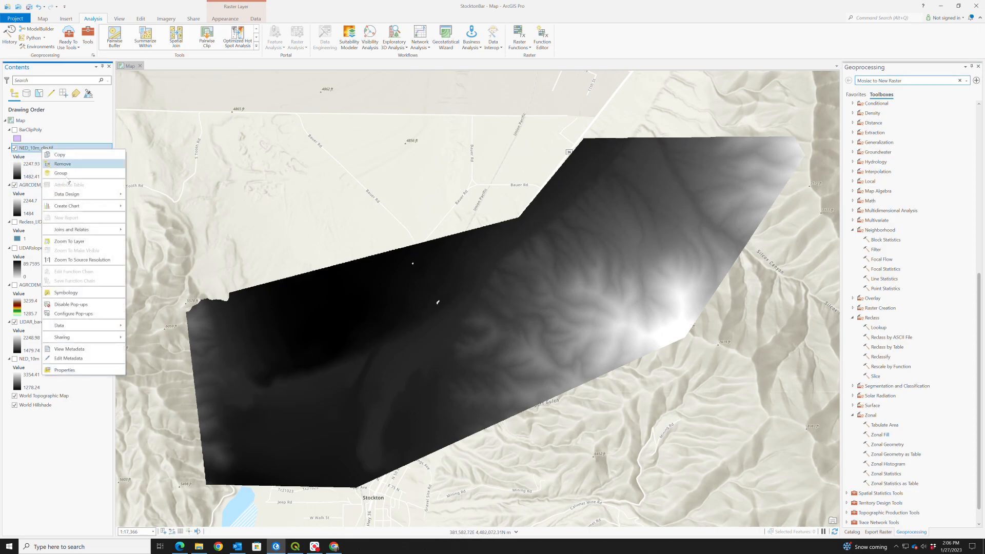
pyautogui.click(70, 370)
pyautogui.click(455, 298)
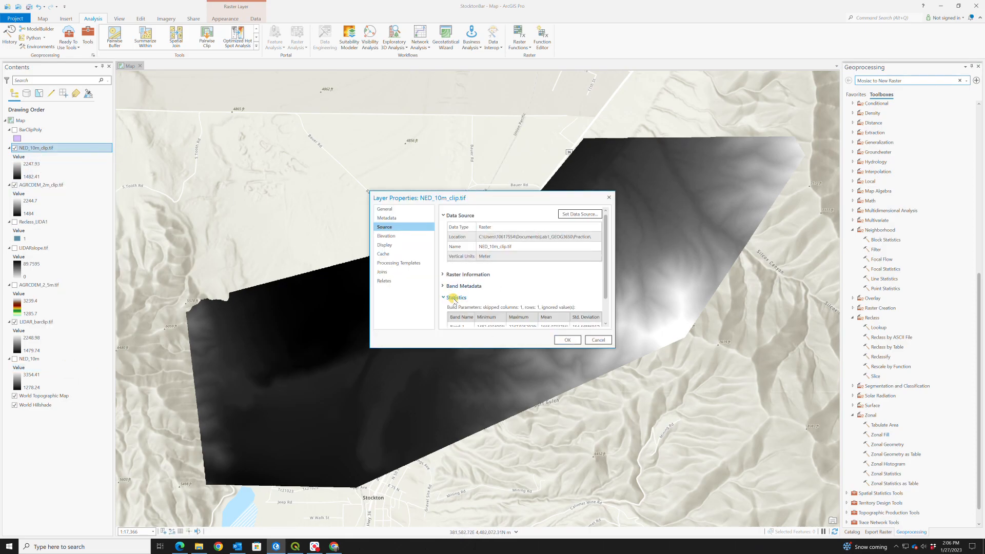
pyautogui.scroll(-2, 487, 304)
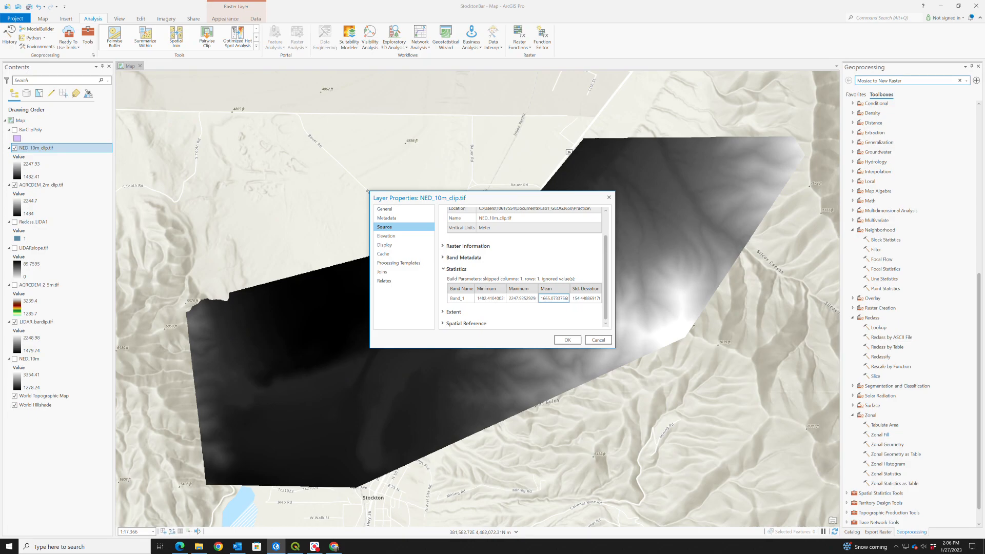
pyautogui.click(569, 340)
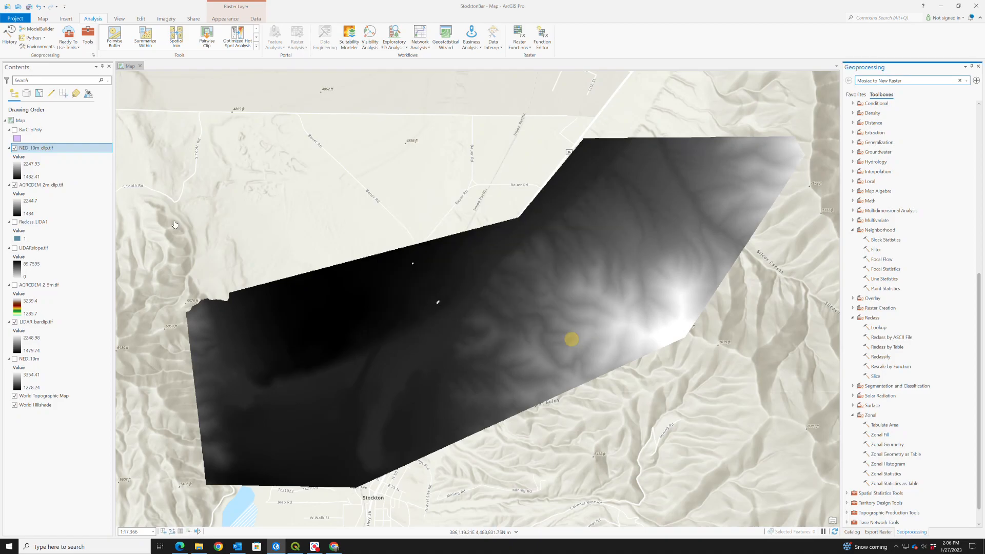
# Read the band statistics of AGRCDEM_2m_clip.tif in its source properties and close them without changes.
pyautogui.rightClick(45, 186)
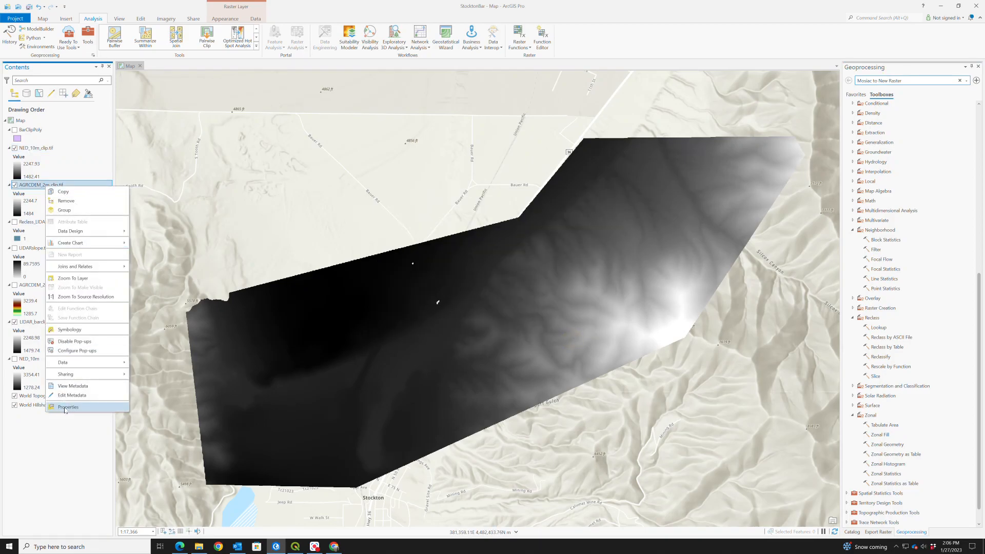
pyautogui.click(65, 407)
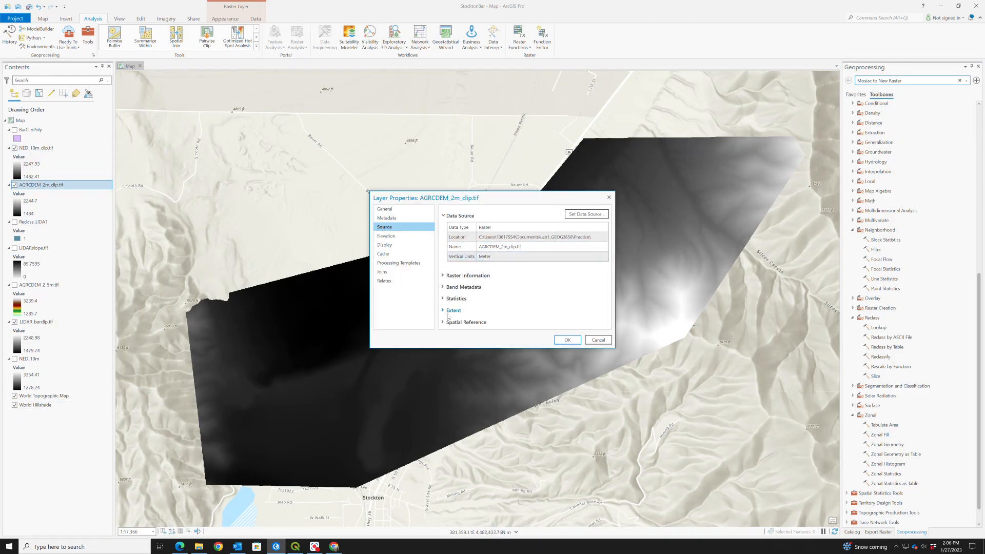
pyautogui.click(456, 298)
pyautogui.scroll(-1, 518, 287)
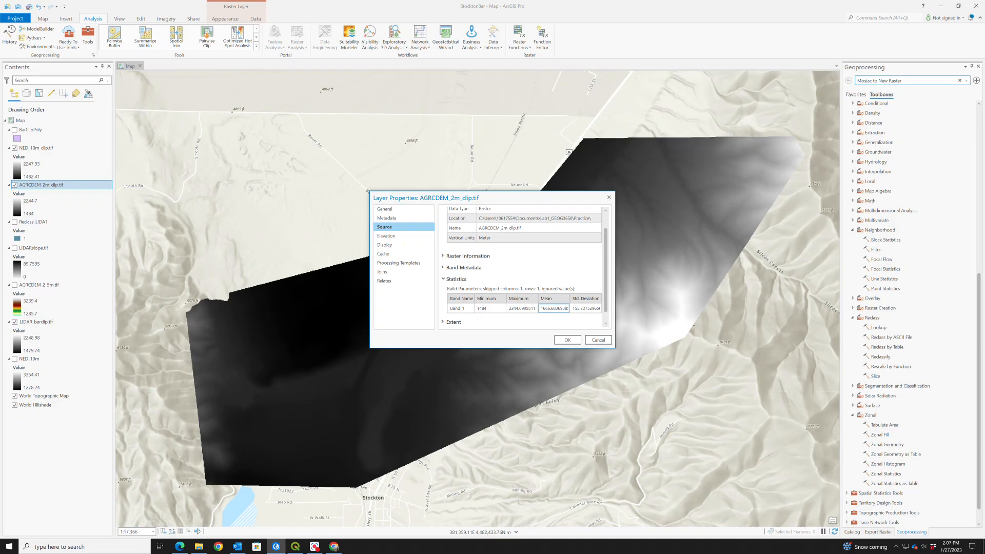
pyautogui.click(598, 340)
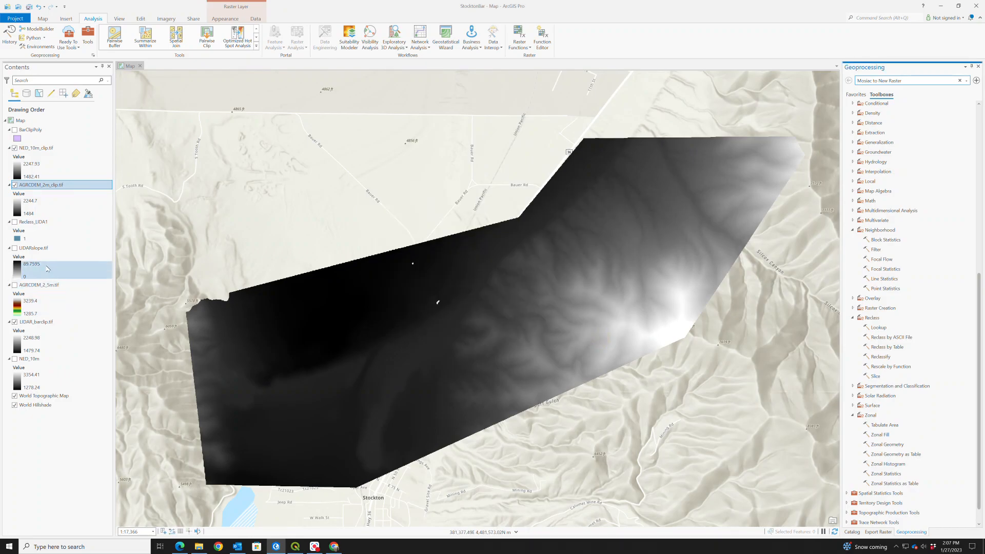
# Show the LIDARslope.tif layer and check its source properties, closing them without changes.
pyautogui.click(15, 248)
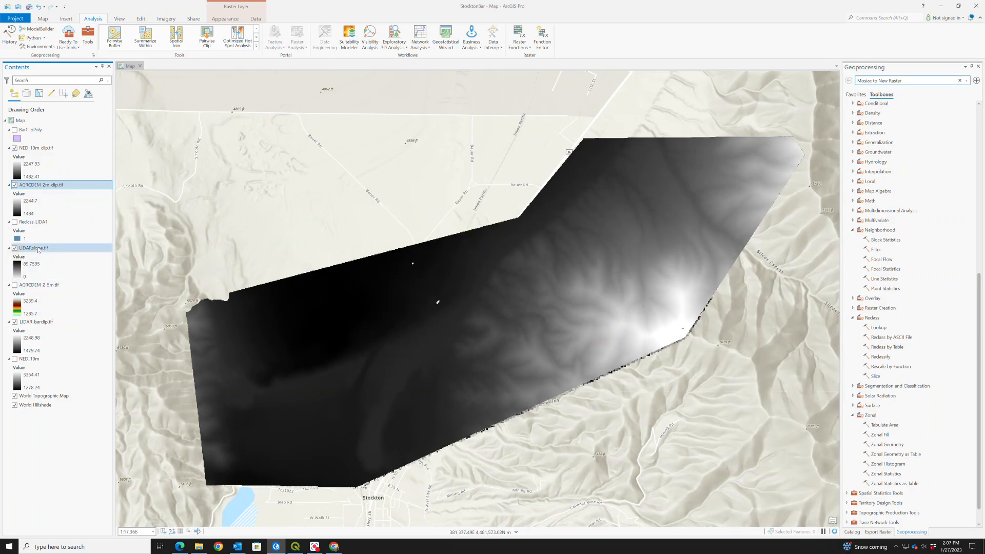
pyautogui.rightClick(38, 250)
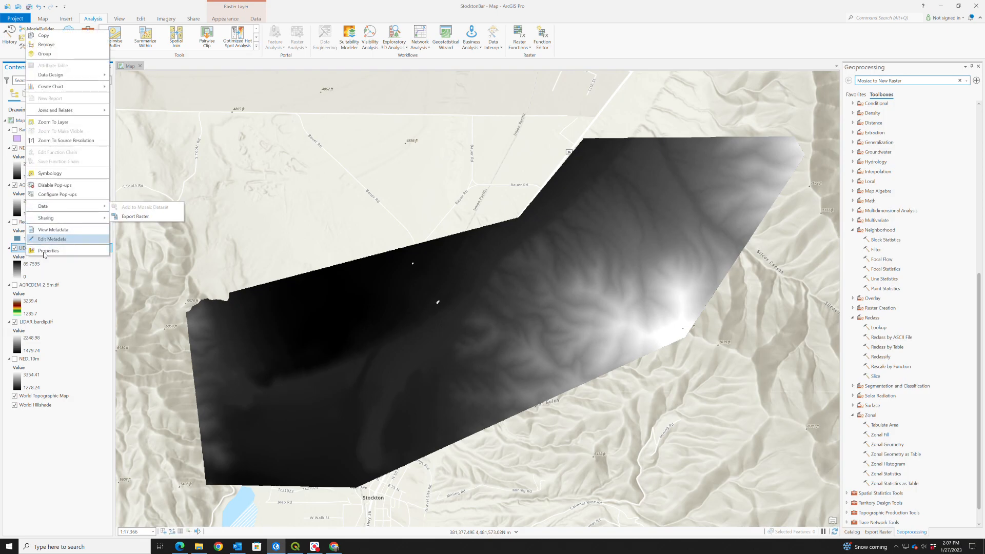
pyautogui.click(45, 251)
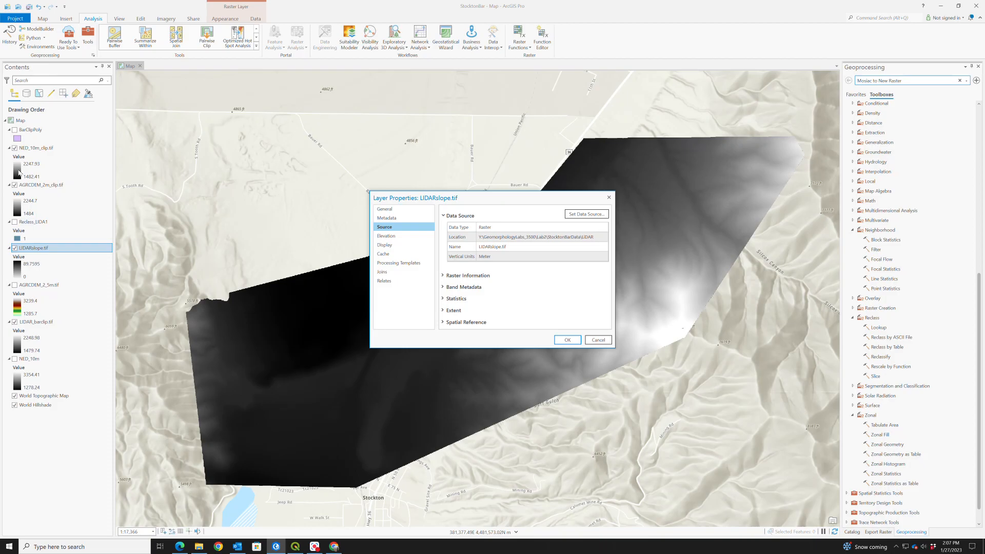
pyautogui.click(601, 340)
# Hide NED_10m_clip.tif and AGRCDEM_2m_clip.tif to expose LIDARslope.tif and inspect the slope raster's detail up close.
pyautogui.click(14, 147)
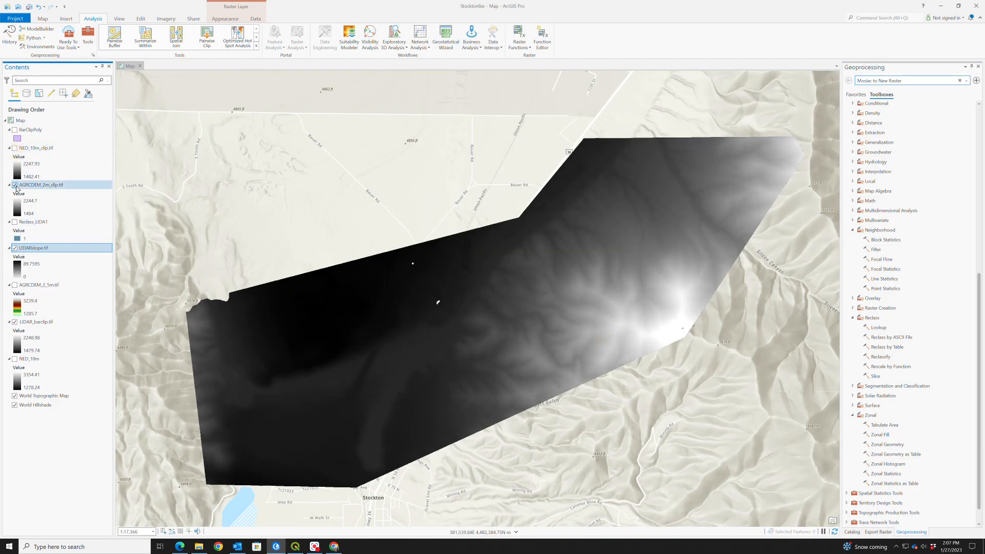
pyautogui.click(15, 185)
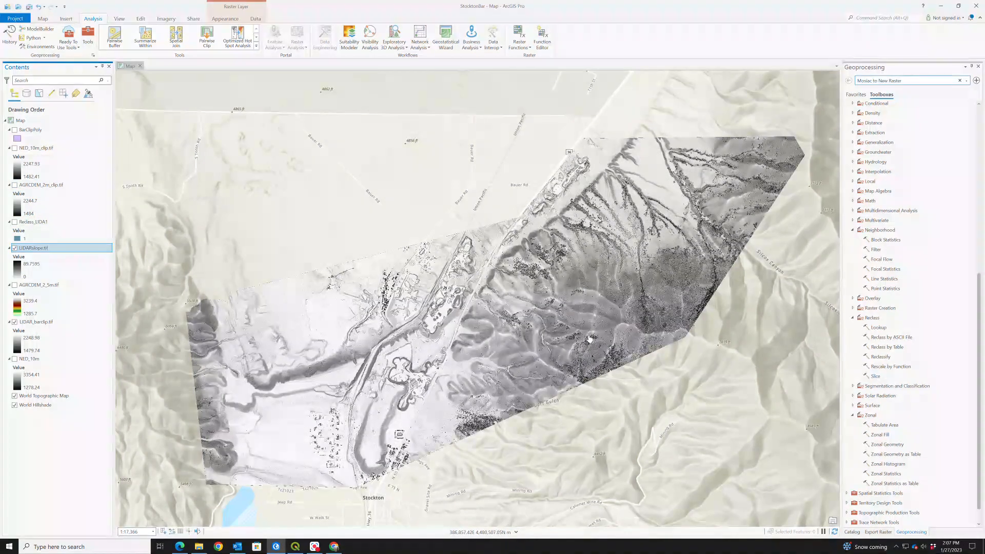
pyautogui.scroll(4, 645, 265)
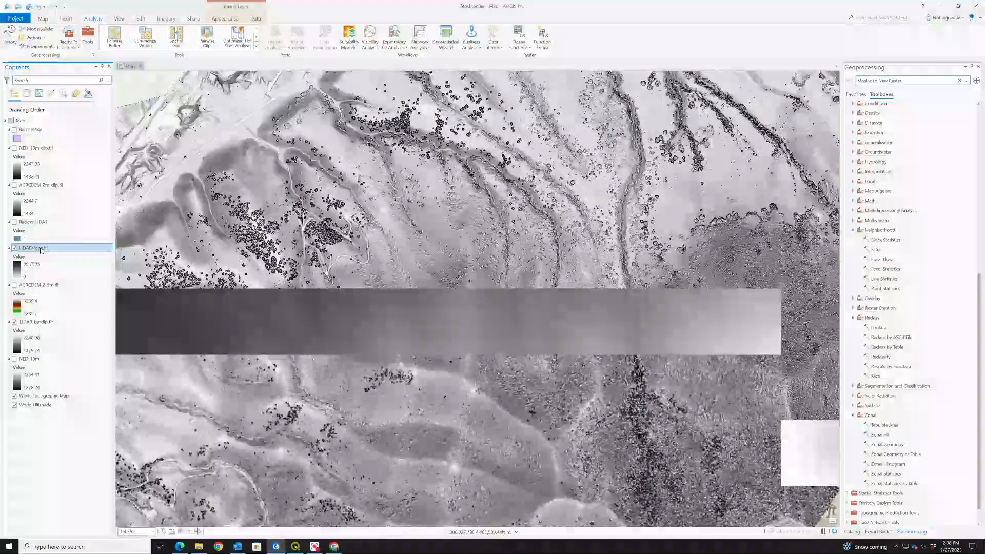
pyautogui.scroll(-4, 191, 249)
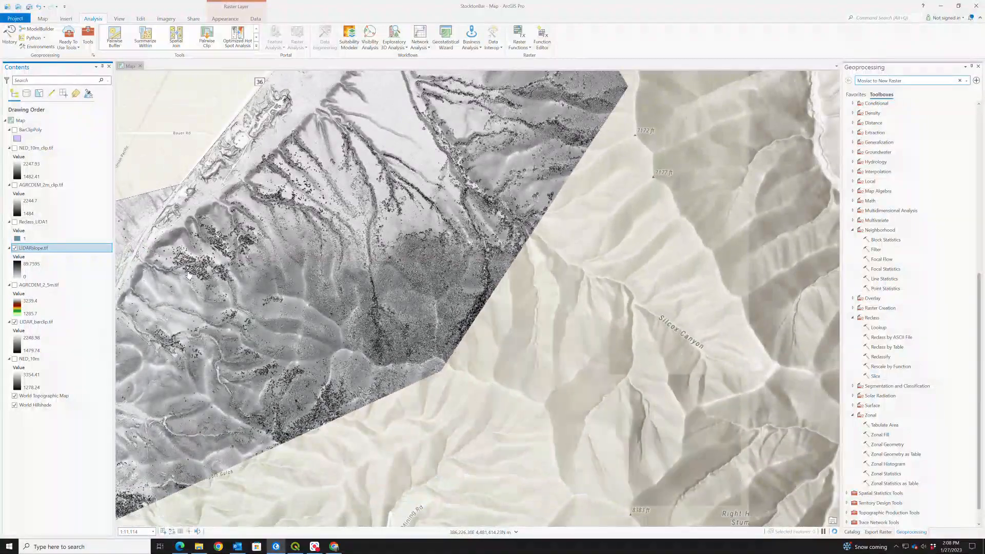
pyautogui.moveTo(218, 272); pyautogui.dragTo(420, 265)
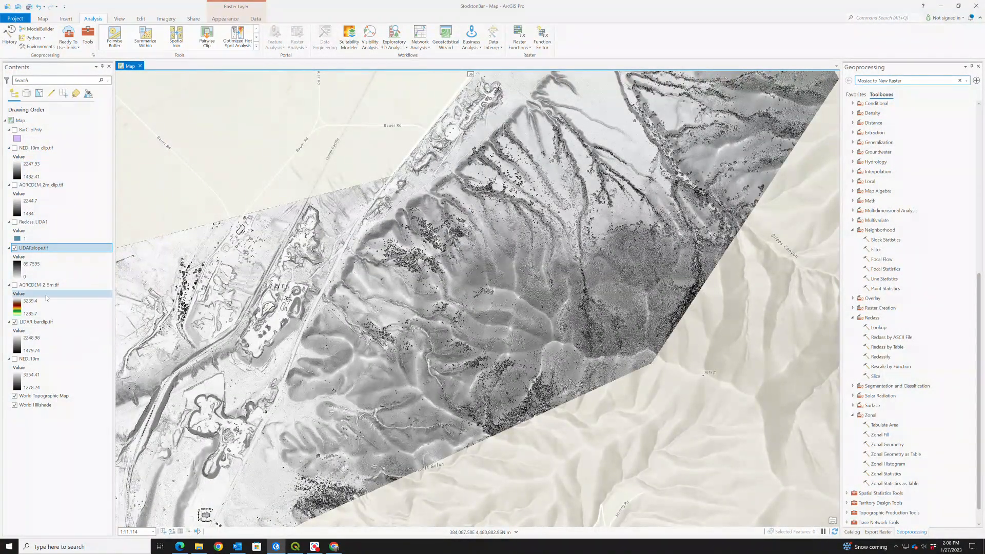
# Read the minimum, maximum, mean and standard deviation of LIDAR_barclip.tif in its source properties, then close them.
pyautogui.rightClick(35, 321)
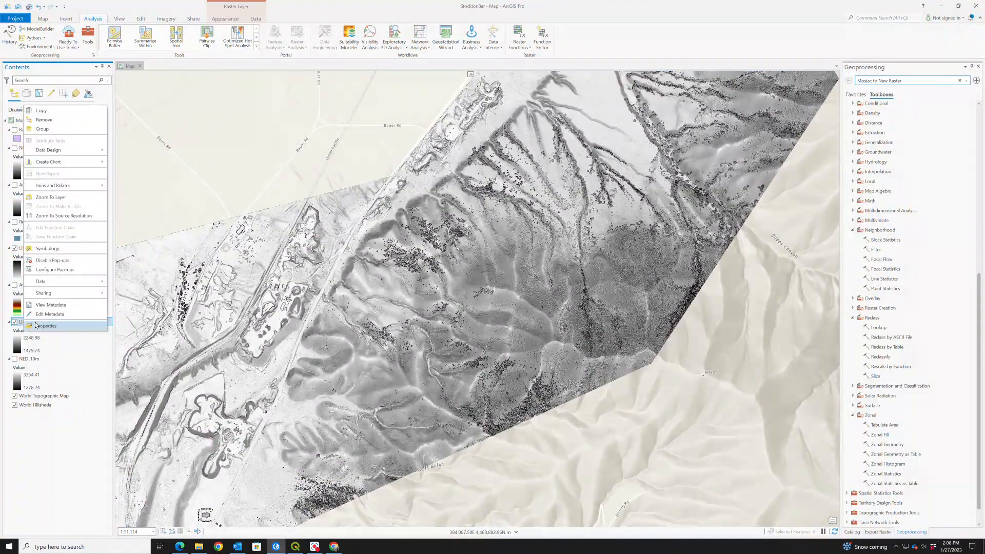
pyautogui.click(52, 330)
pyautogui.click(510, 302)
pyautogui.scroll(-1, 510, 302)
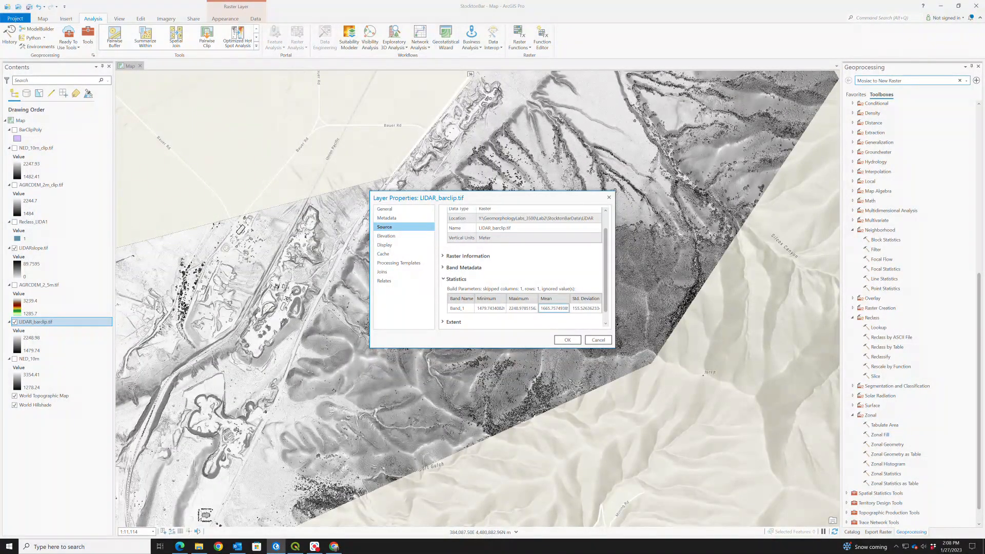
pyautogui.doubleClick(502, 309)
pyautogui.click(522, 309)
pyautogui.click(595, 346)
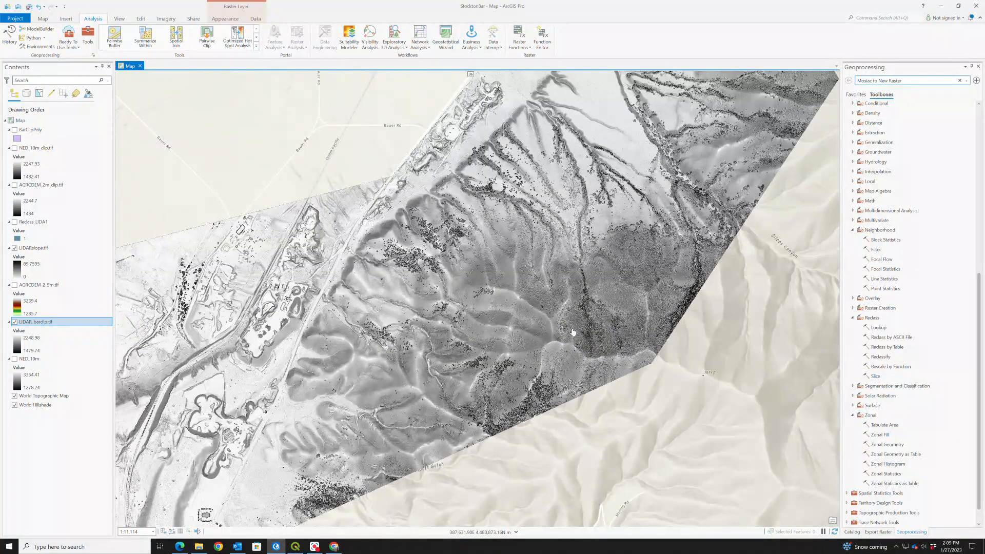
# Change the primary symbology of LIDAR_barclip.tif to Classify.
pyautogui.rightClick(36, 324)
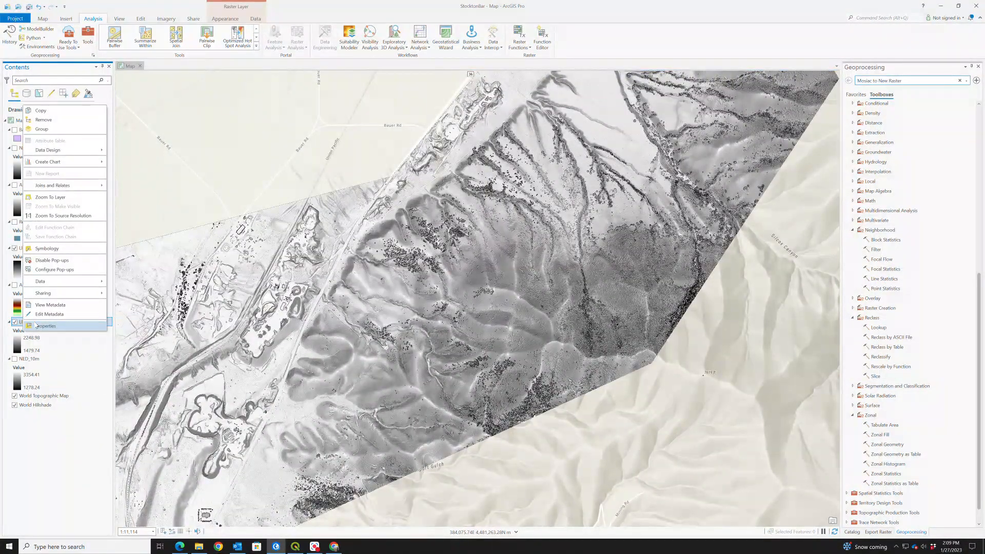
pyautogui.click(48, 250)
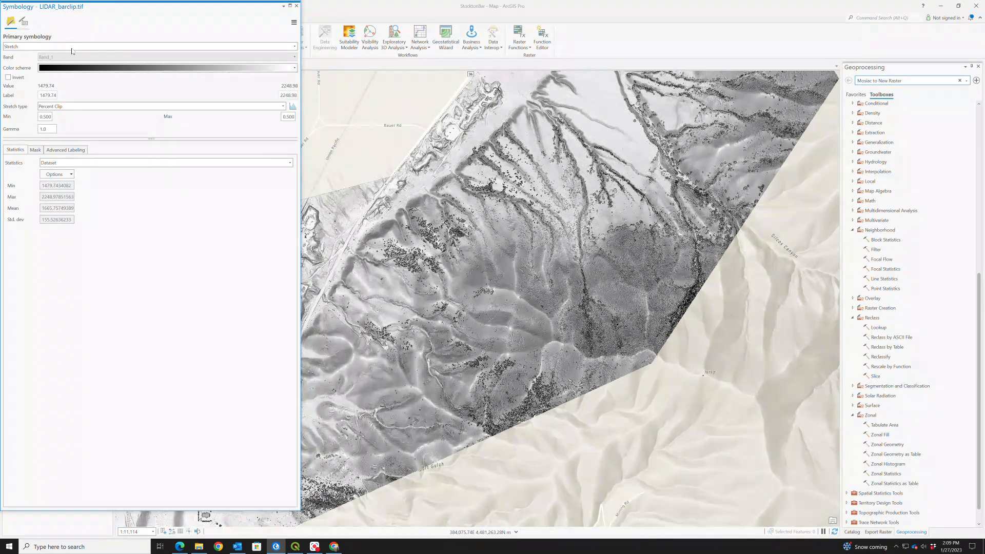
pyautogui.click(72, 47)
pyautogui.click(56, 106)
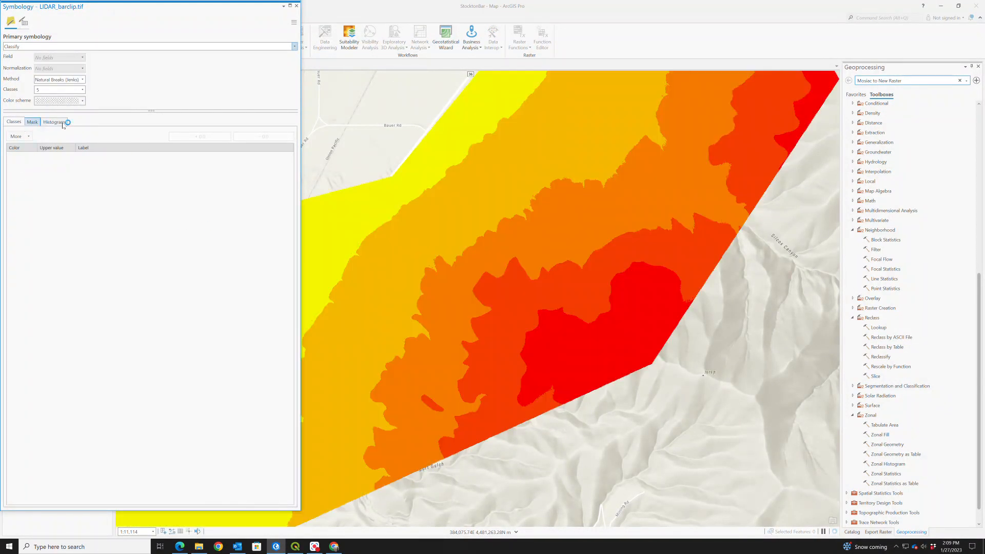
# Show the LIDAR_barclip.tif histogram with its statistics, examine it enlarged, and close the symbology settings.
pyautogui.click(61, 122)
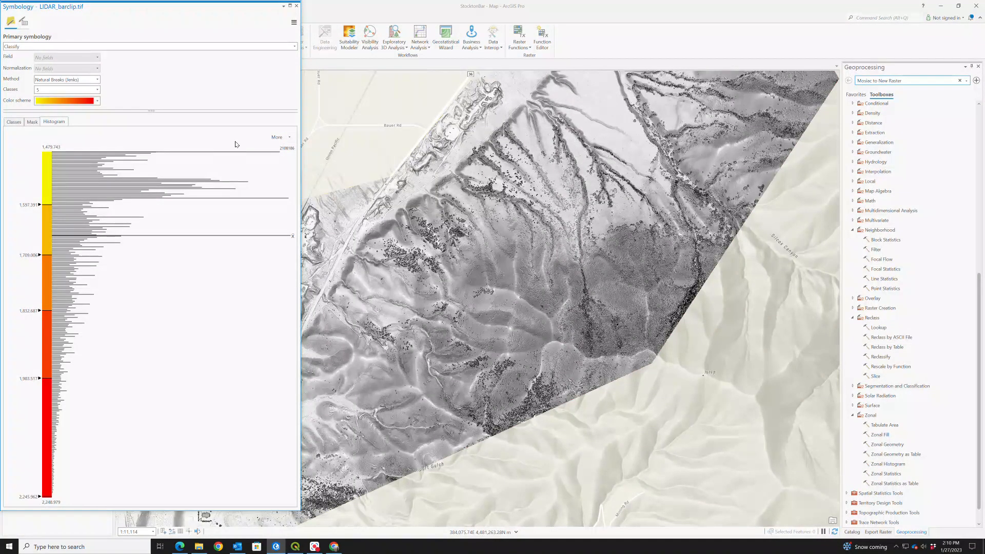
pyautogui.click(282, 139)
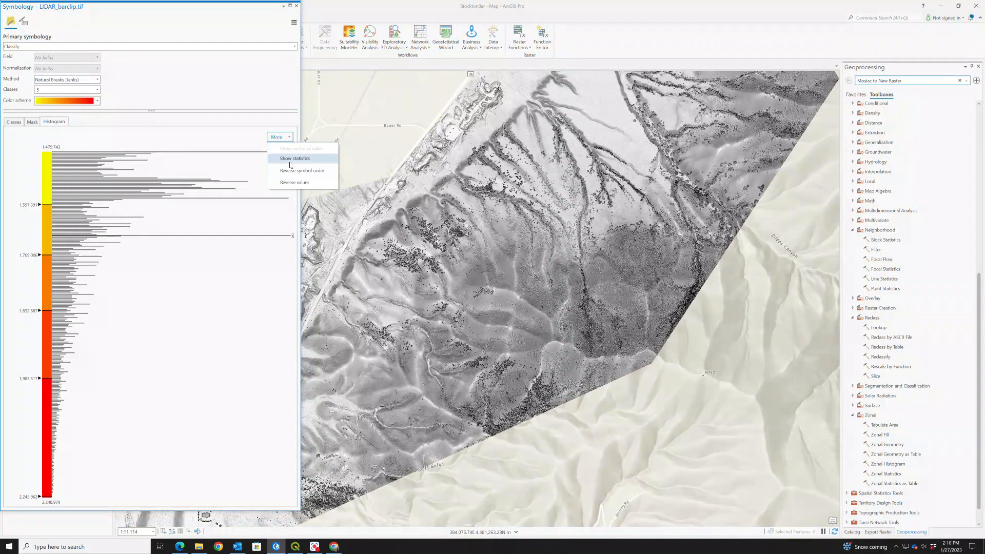
pyautogui.click(291, 160)
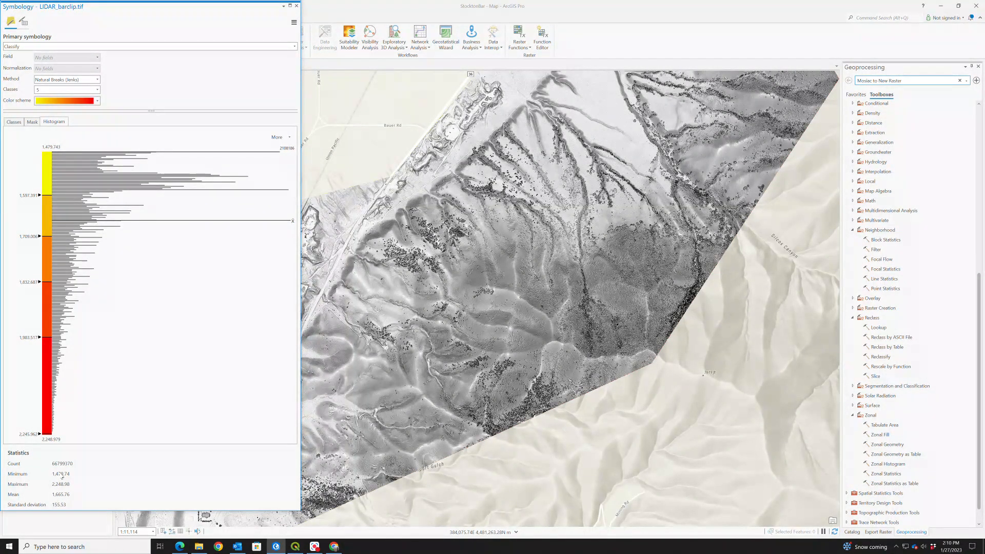
pyautogui.click(64, 464)
pyautogui.click(290, 5)
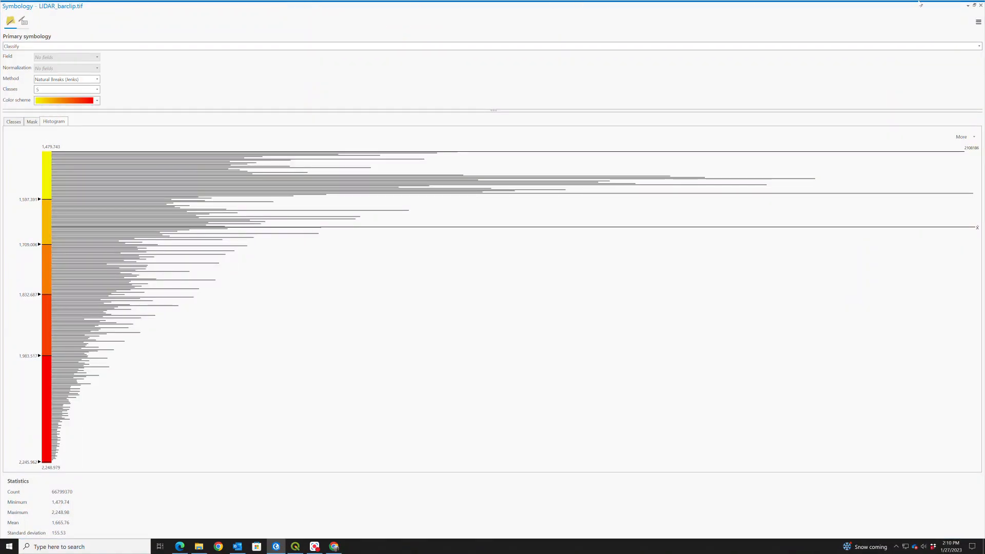
pyautogui.click(980, 5)
# Change the primary symbology of NED_10m_clip.tif to Classify and restore the symbology window to its smaller size.
pyautogui.rightClick(32, 148)
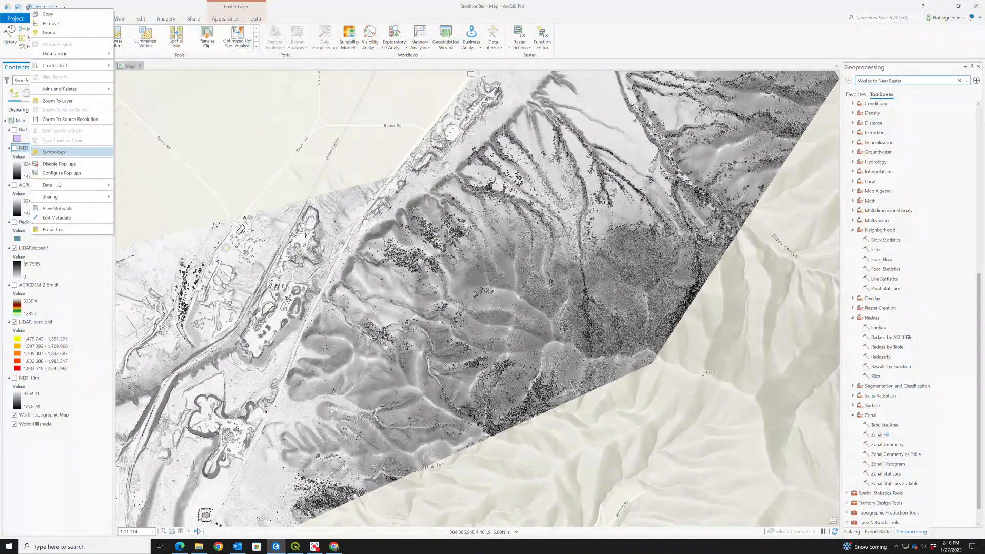
pyautogui.click(66, 154)
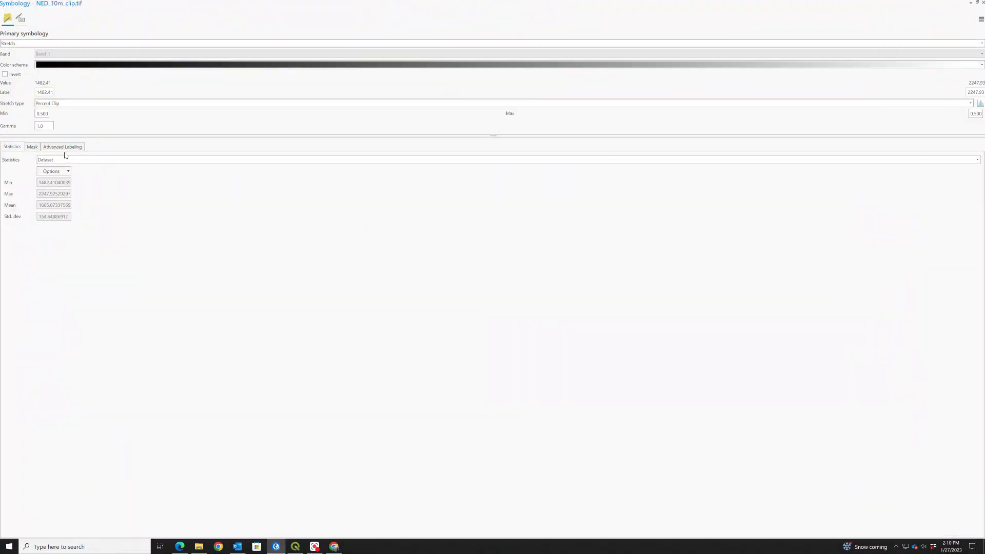
pyautogui.click(72, 44)
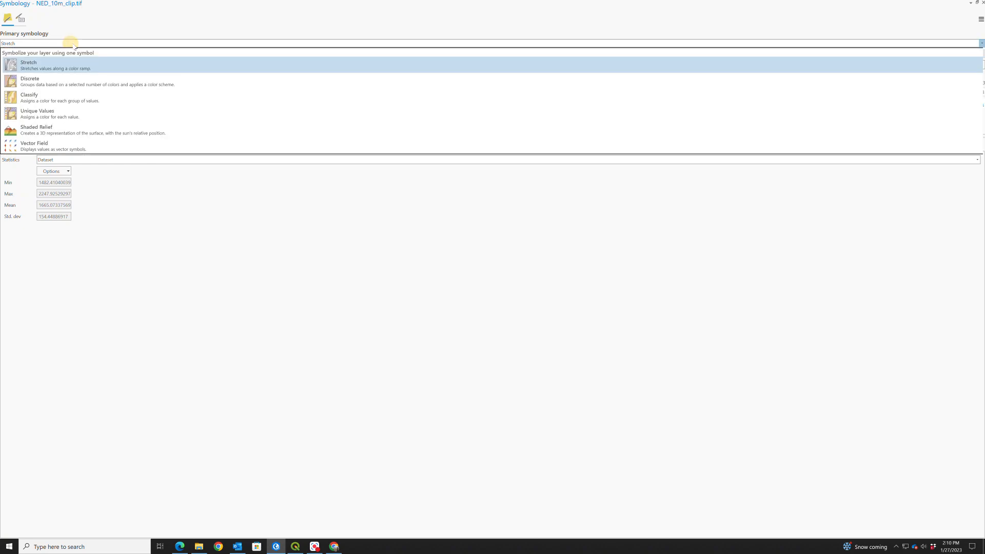
pyautogui.click(981, 8)
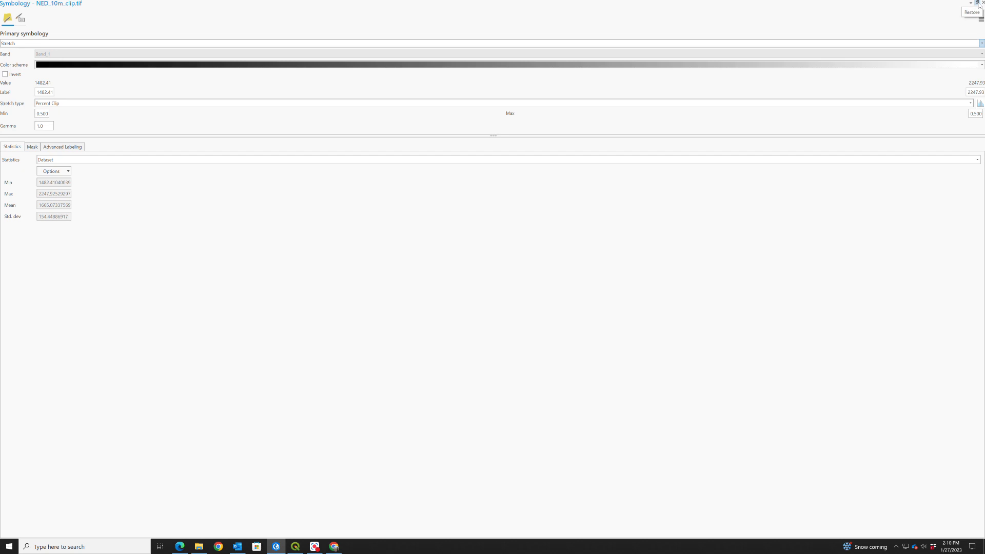
pyautogui.click(977, 3)
pyautogui.click(294, 46)
pyautogui.click(41, 99)
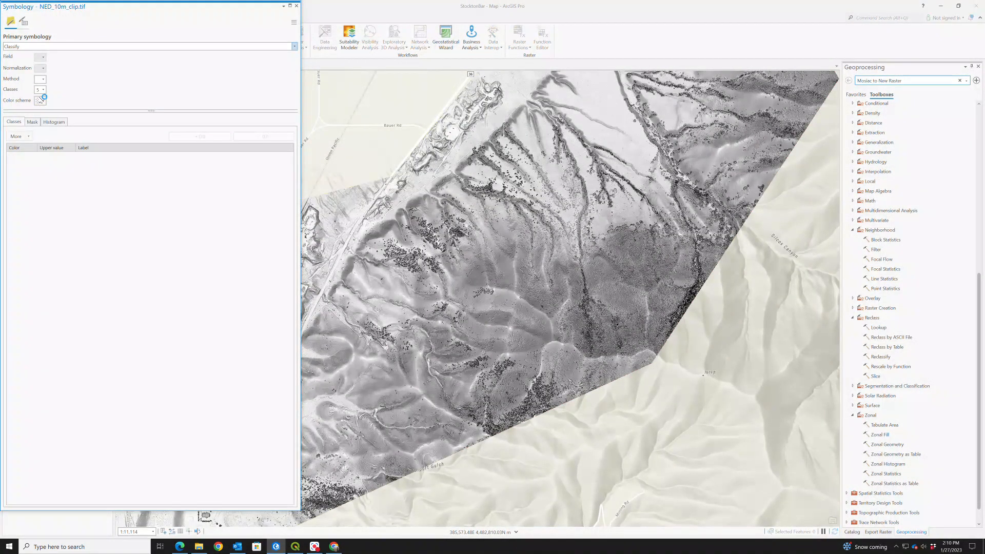
# Show the NED_10m_clip.tif histogram with its statistics, read the cell count and distribution, and close the symbology settings.
pyautogui.click(54, 122)
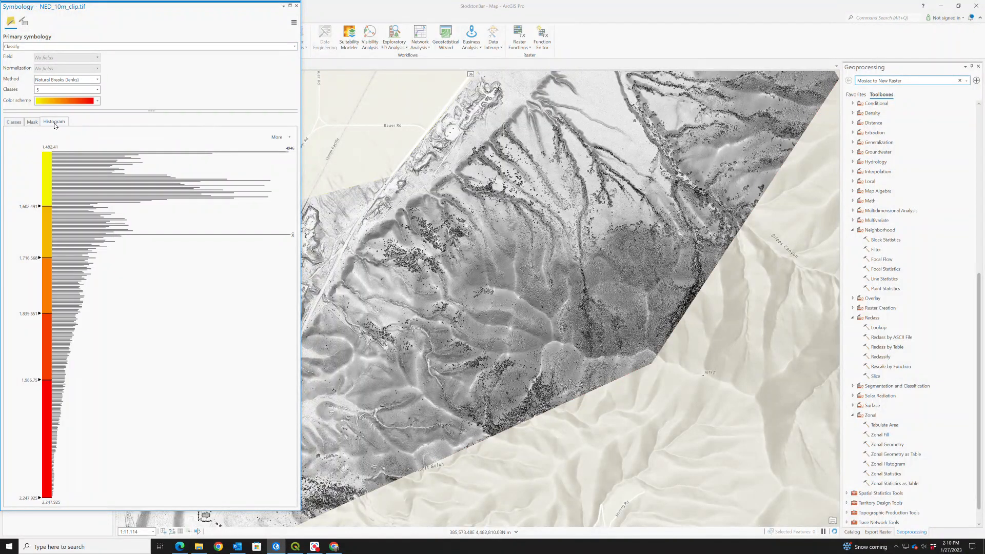
pyautogui.click(285, 138)
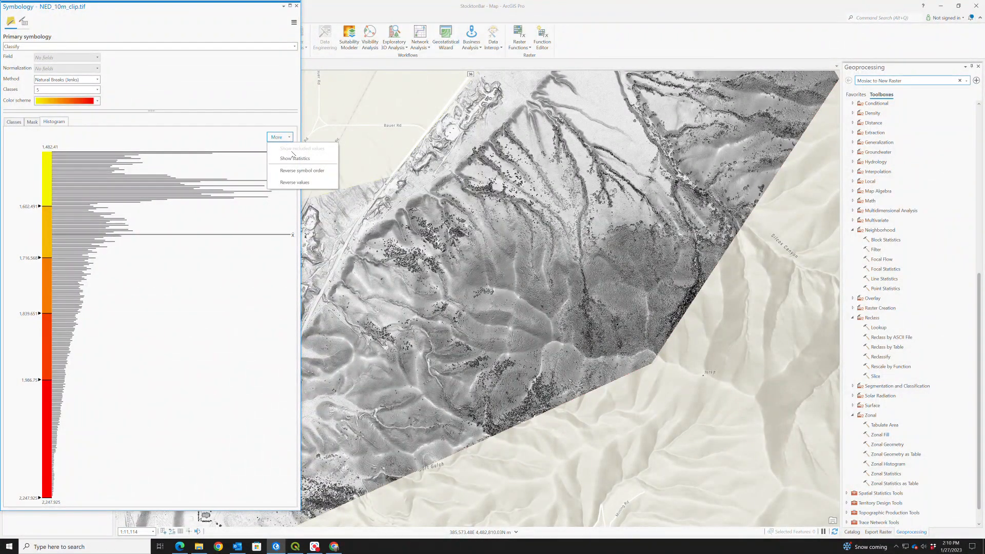
pyautogui.click(292, 159)
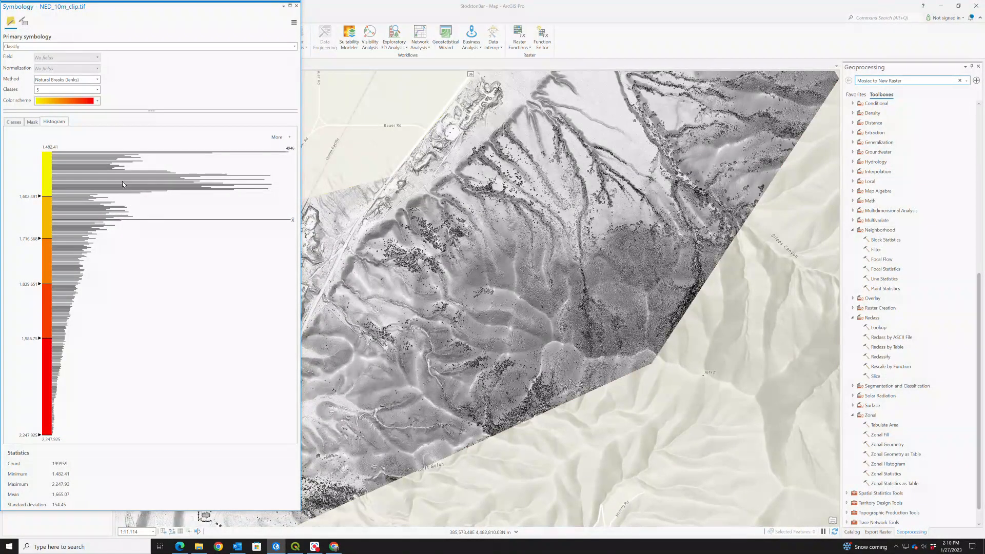
pyautogui.click(297, 7)
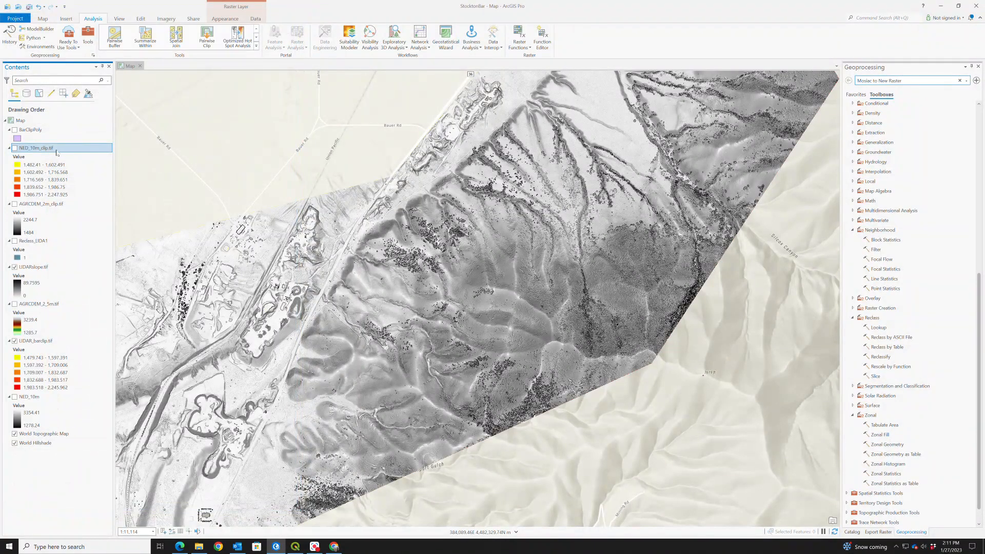
# Read the rows, columns, cell size and uncompressed size of NED_10m_clip.tif in its source properties, then close them.
pyautogui.rightClick(54, 150)
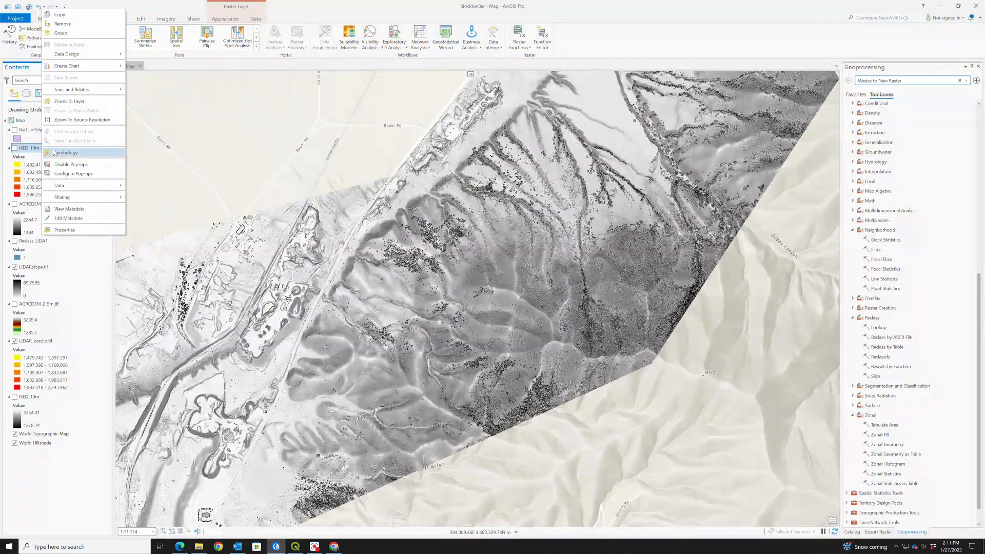
pyautogui.click(65, 231)
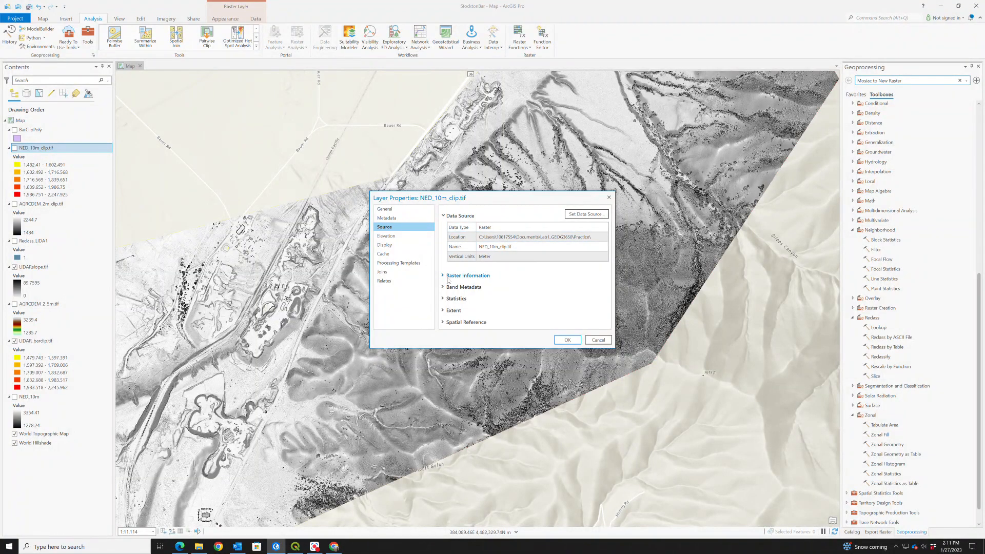
pyautogui.click(447, 277)
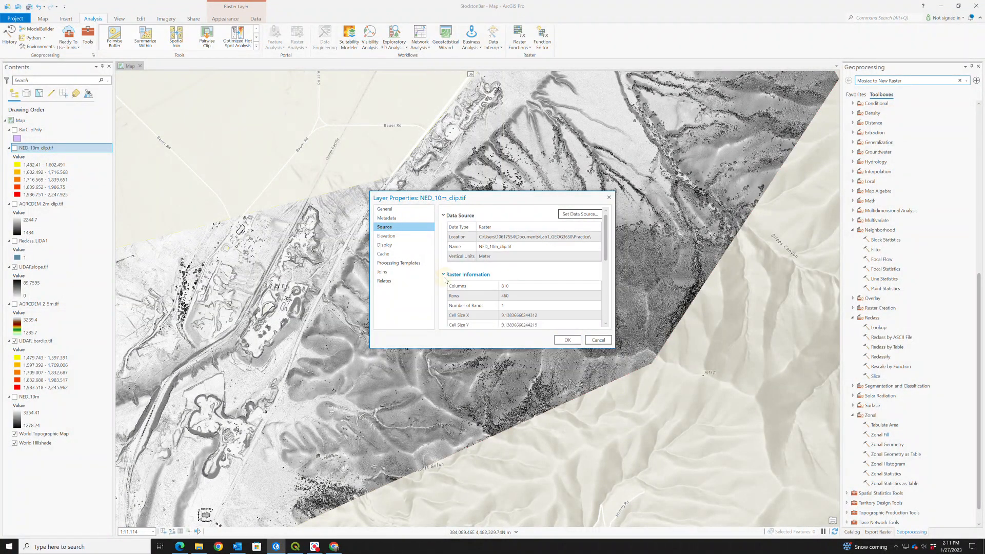
pyautogui.scroll(-3, 447, 281)
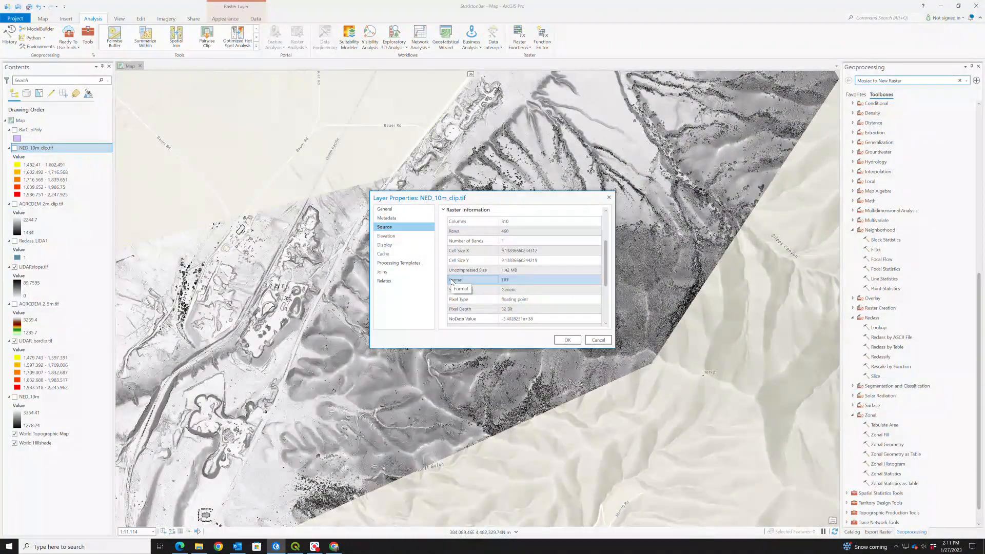
pyautogui.click(508, 230)
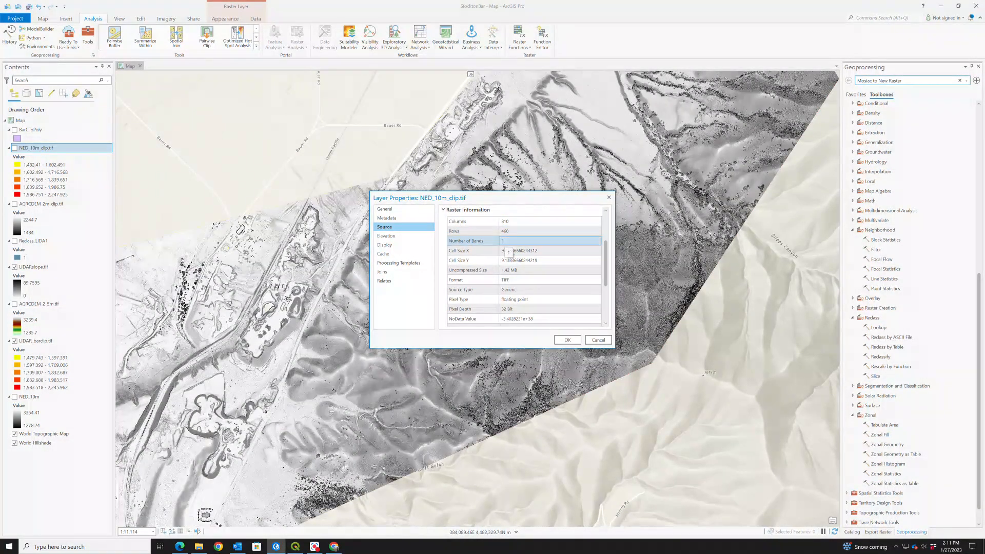
pyautogui.click(506, 270)
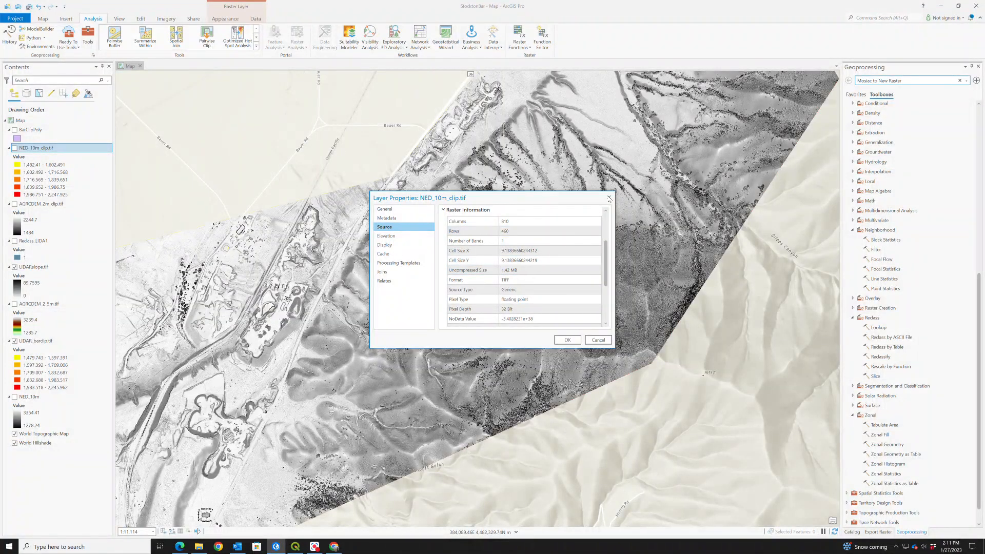
pyautogui.click(608, 198)
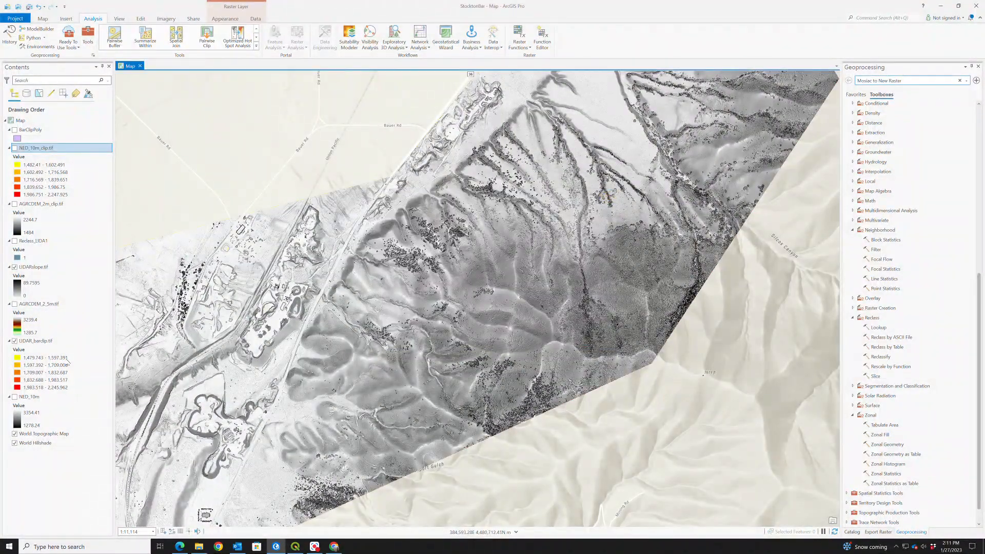
# Check the raster dimensions, cell size and uncompressed size of LIDAR_barclip.tif in its source properties and cancel without changes.
pyautogui.doubleClick(42, 343)
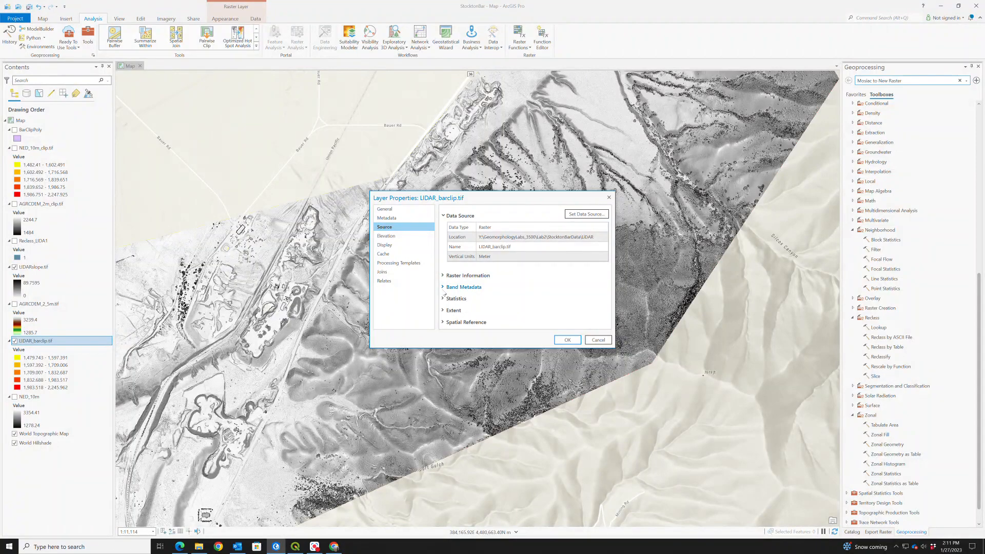
pyautogui.click(445, 276)
pyautogui.scroll(-2, 487, 287)
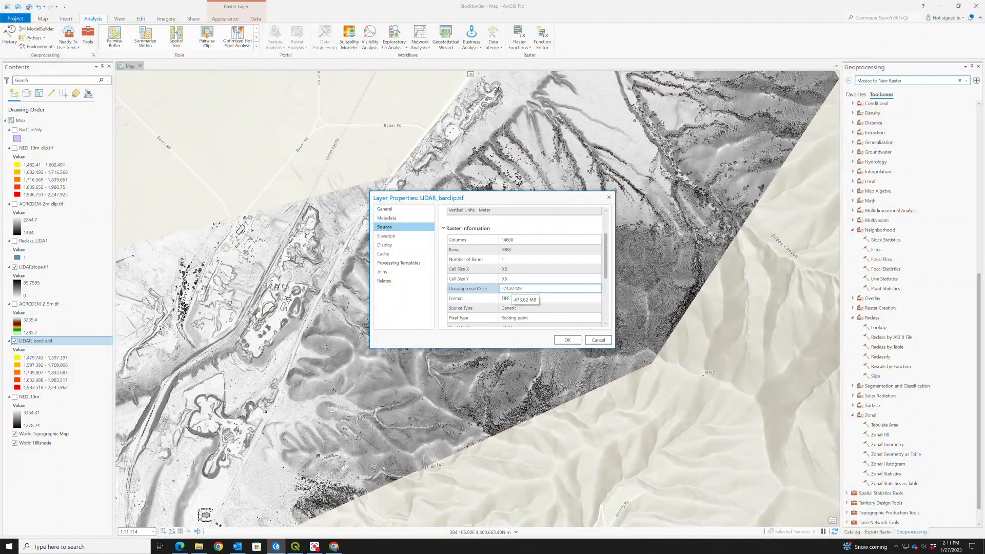
pyautogui.moveTo(502, 289); pyautogui.dragTo(518, 291)
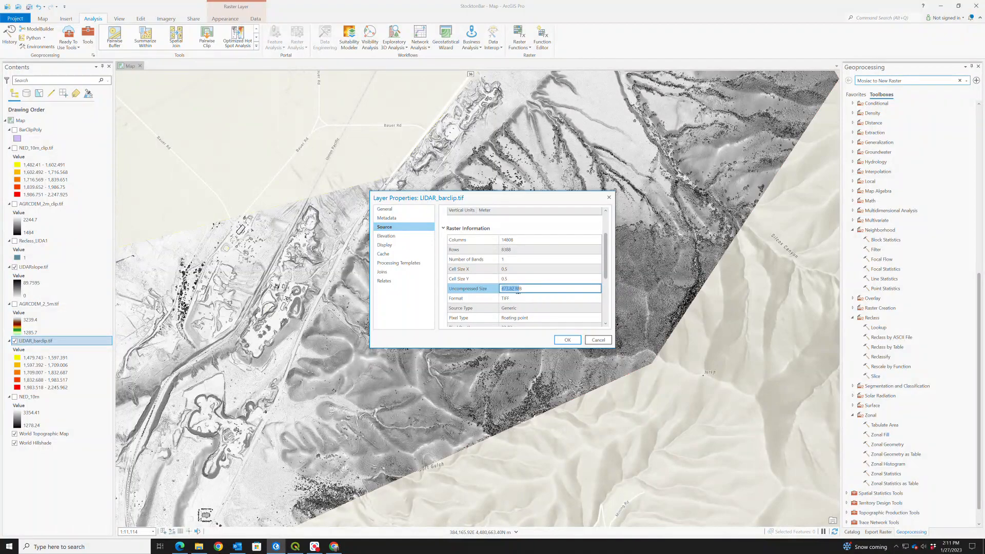
pyautogui.click(593, 345)
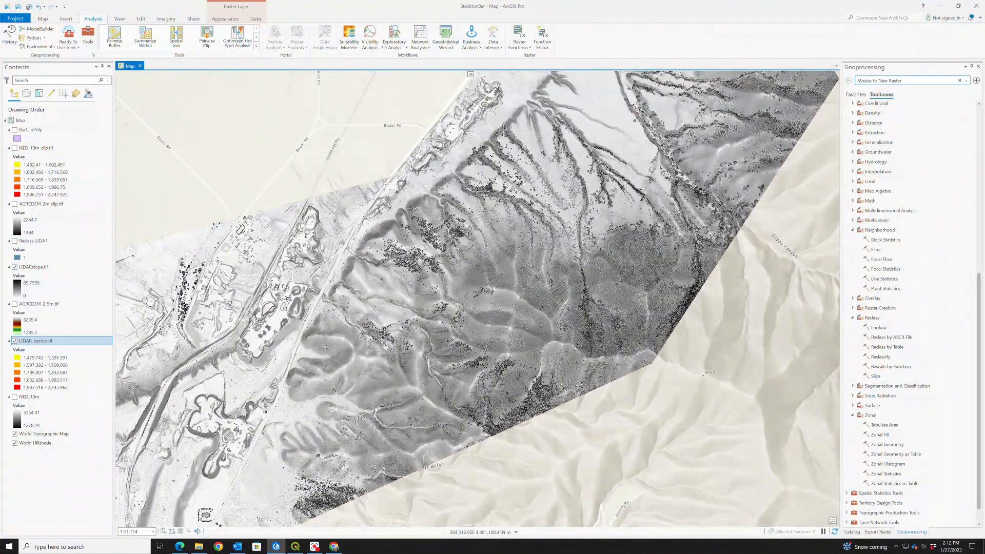
# Open the Raster Calculator tool from the Map Algebra toolset of the Spatial Analyst Tools.
pyautogui.click(853, 229)
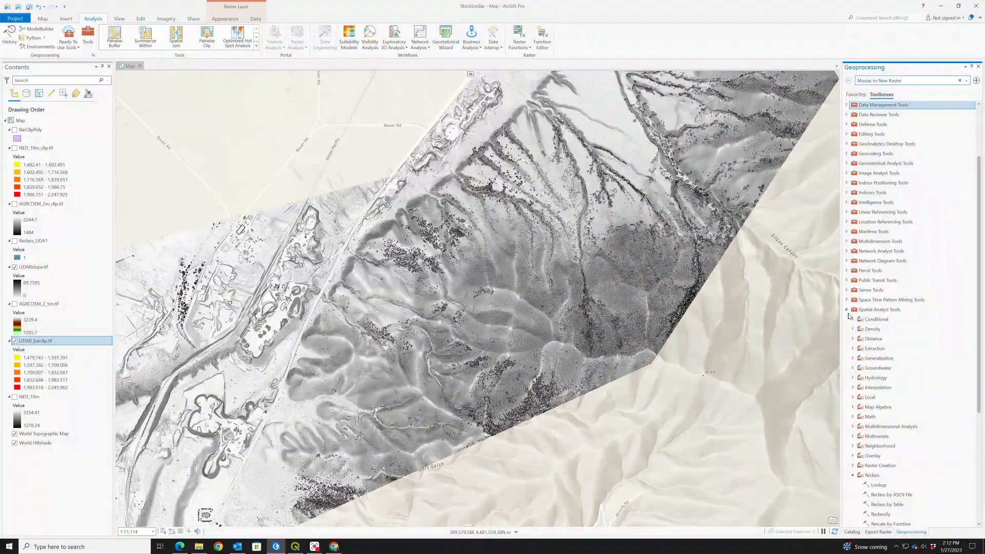
pyautogui.scroll(-2, 867, 478)
pyautogui.click(853, 438)
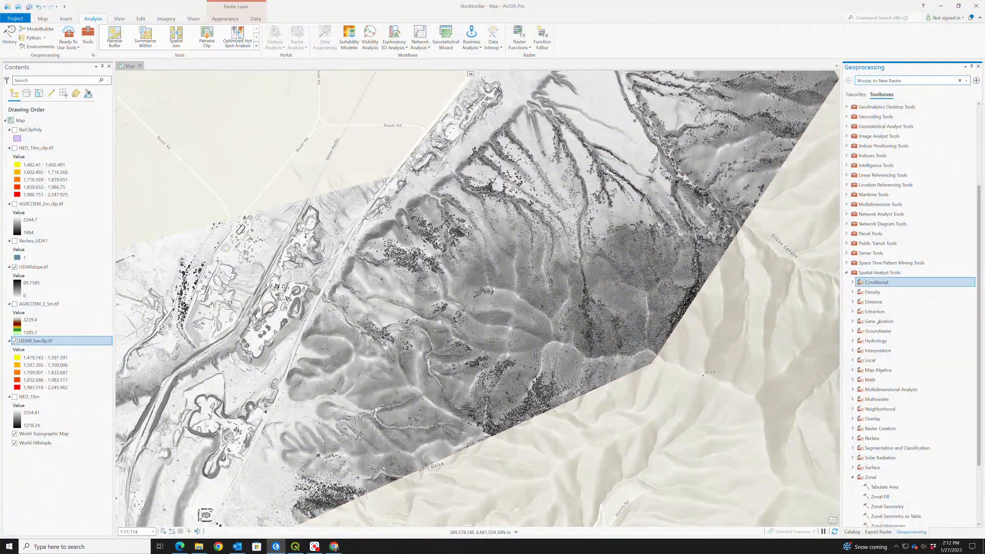
pyautogui.click(853, 380)
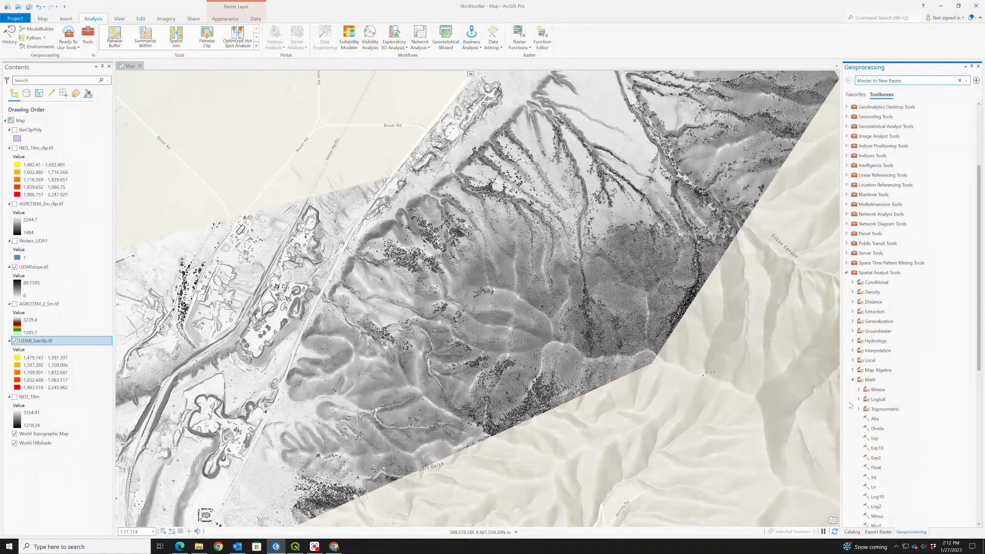
pyautogui.click(853, 379)
pyautogui.click(853, 369)
pyautogui.doubleClick(885, 382)
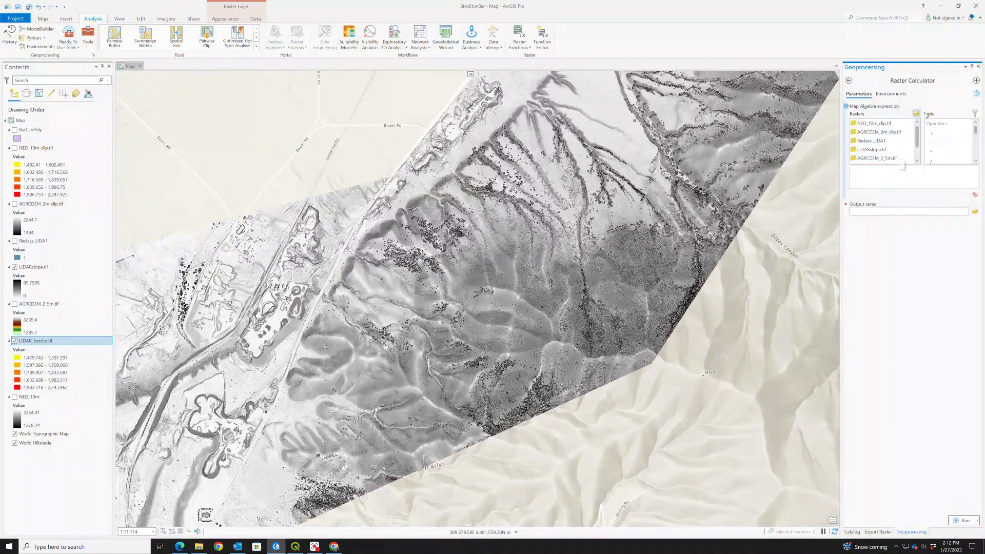
# Run Raster Calculator with the expression "AGRCDEM_2m_clip.tif" - "NED_10m_clip.tif" to create an elevation difference raster.
pyautogui.moveTo(841, 190); pyautogui.dragTo(799, 188)
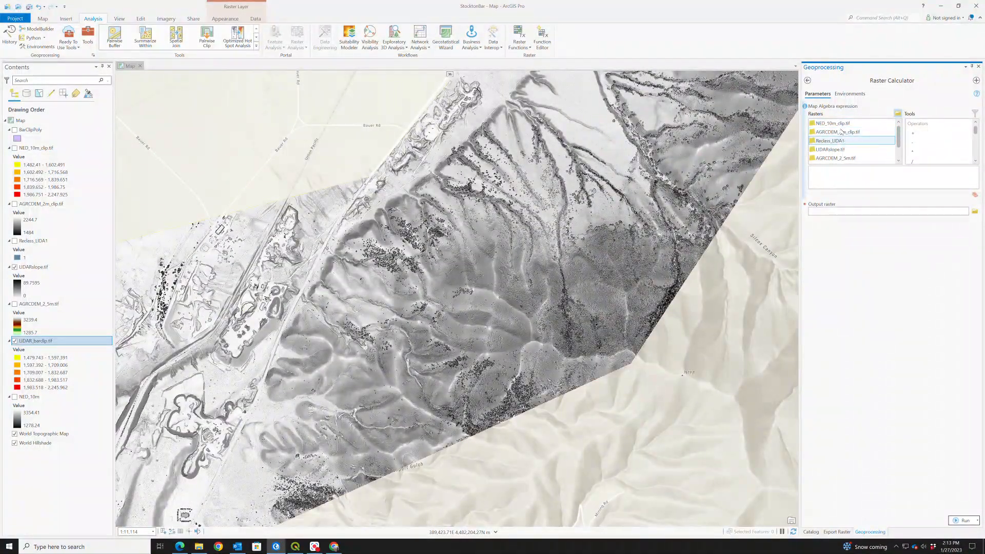
pyautogui.doubleClick(838, 134)
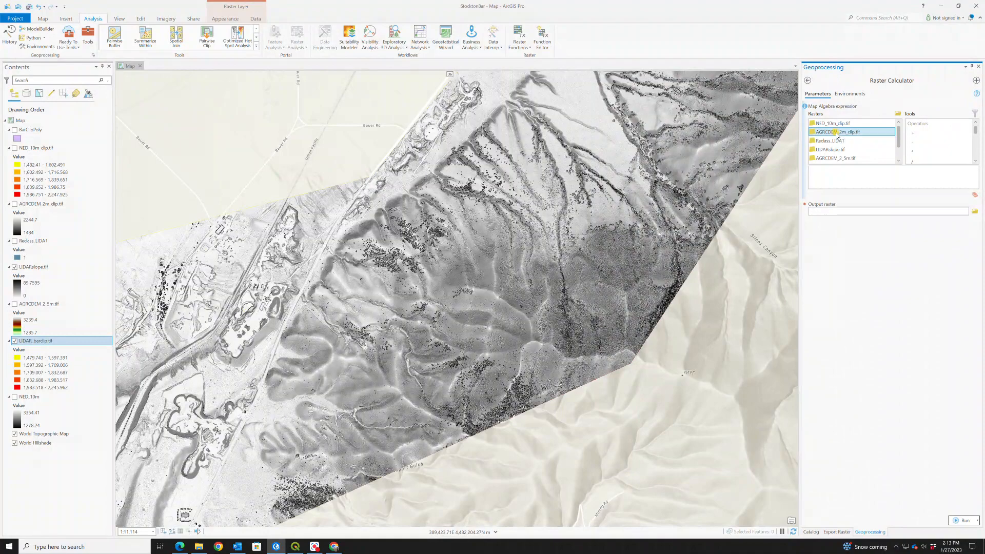
pyautogui.click(924, 142)
pyautogui.doubleClick(924, 142)
pyautogui.doubleClick(837, 124)
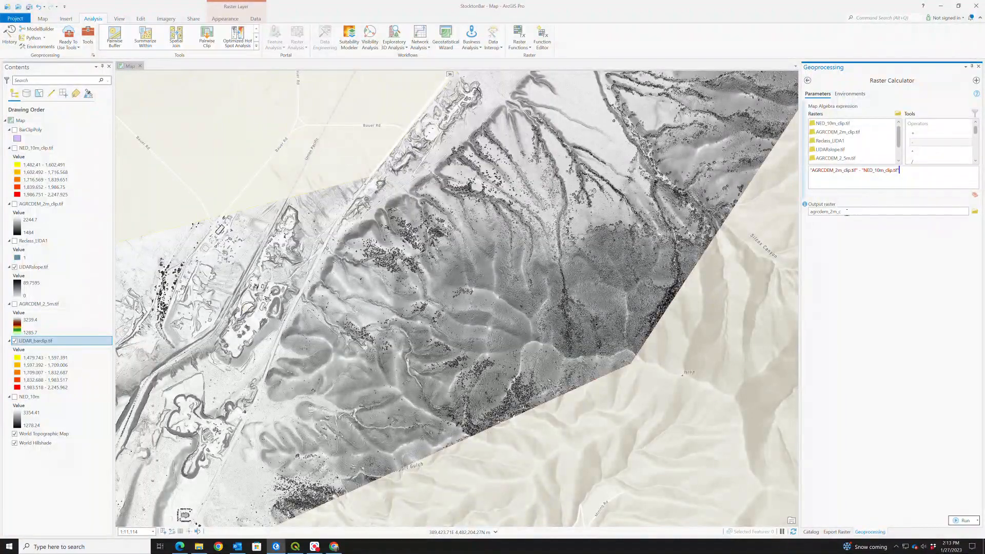
pyautogui.click(973, 522)
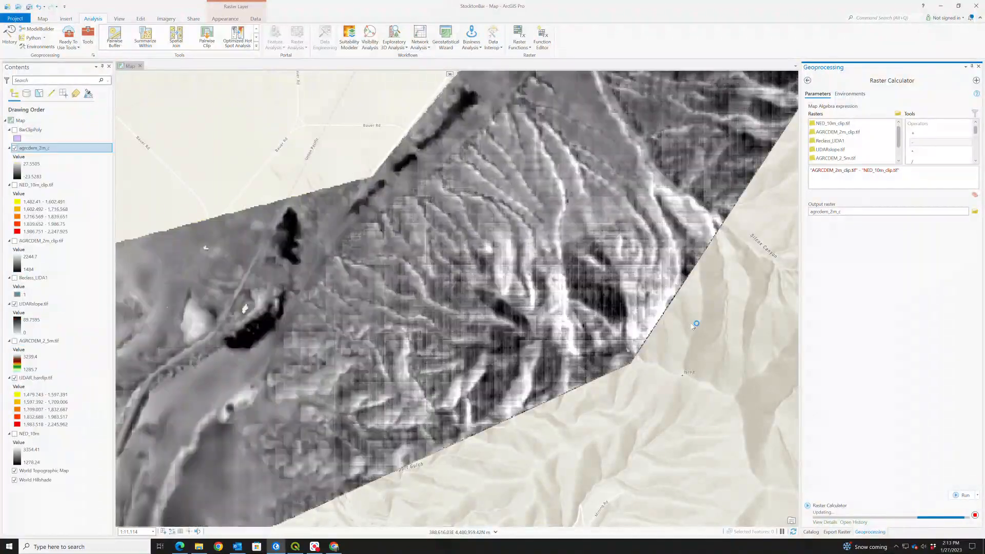
# Switch the agrcdem_2m_c difference raster from stretched to classified symbology.
pyautogui.scroll(-1, 339, 376)
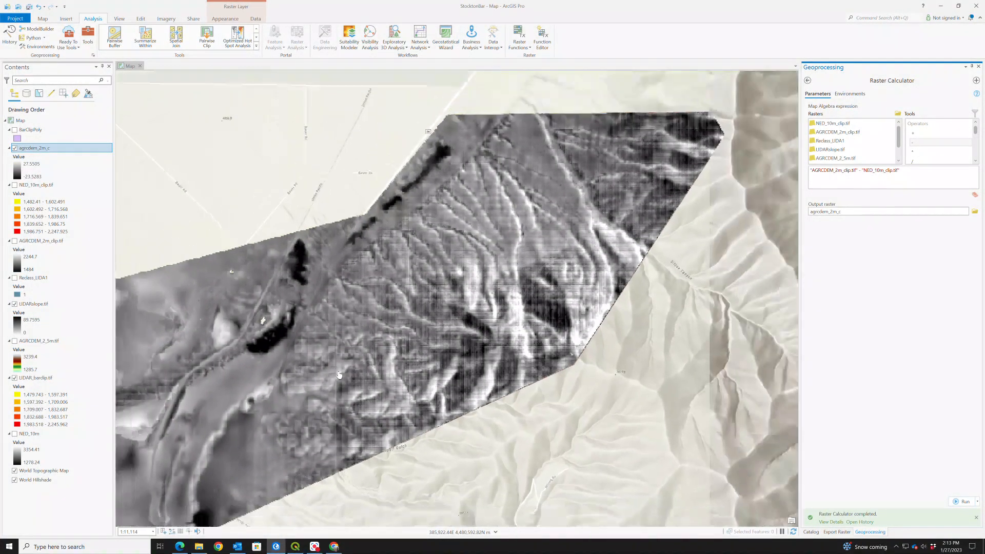
pyautogui.scroll(-1, 339, 375)
pyautogui.moveTo(351, 363); pyautogui.dragTo(488, 358)
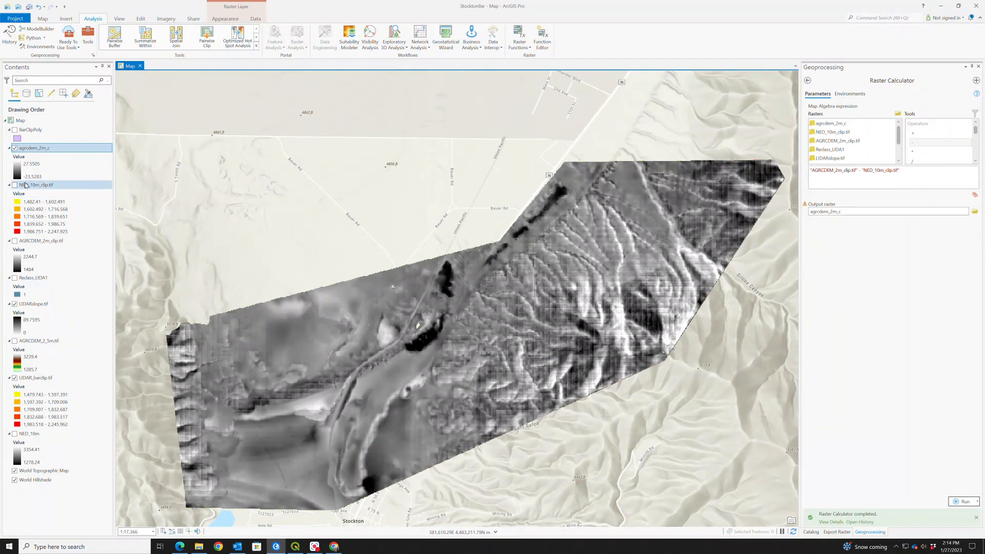
pyautogui.click(34, 170)
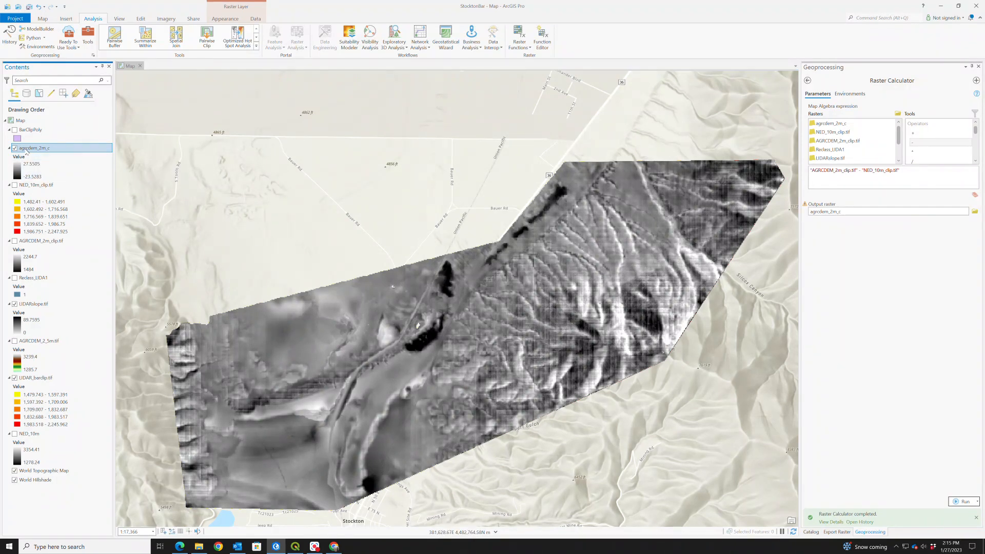
pyautogui.rightClick(30, 149)
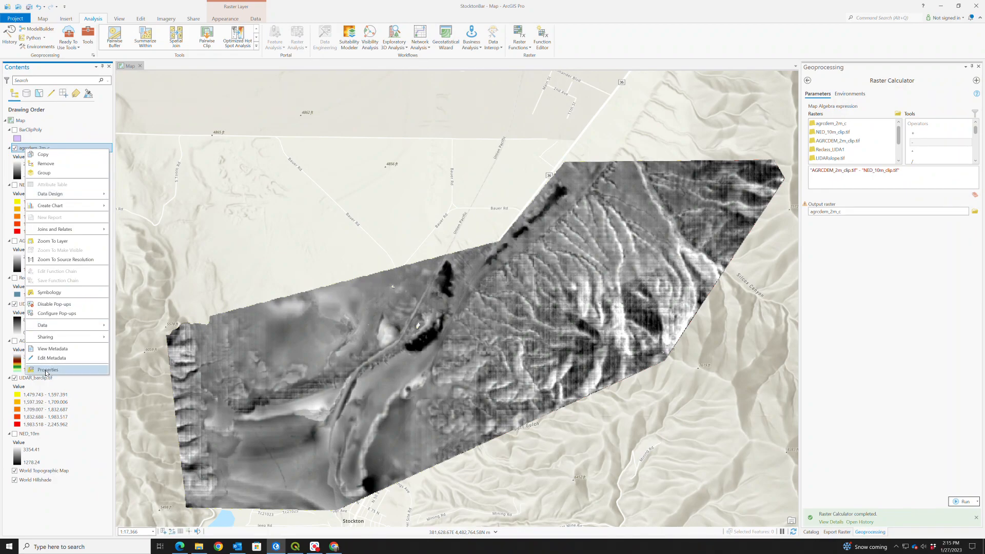
pyautogui.click(57, 293)
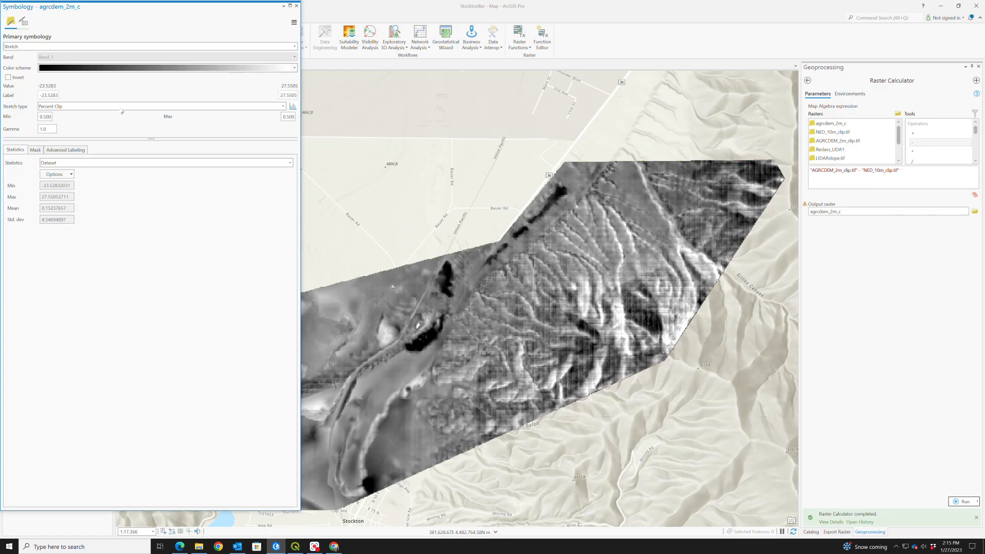
pyautogui.click(72, 48)
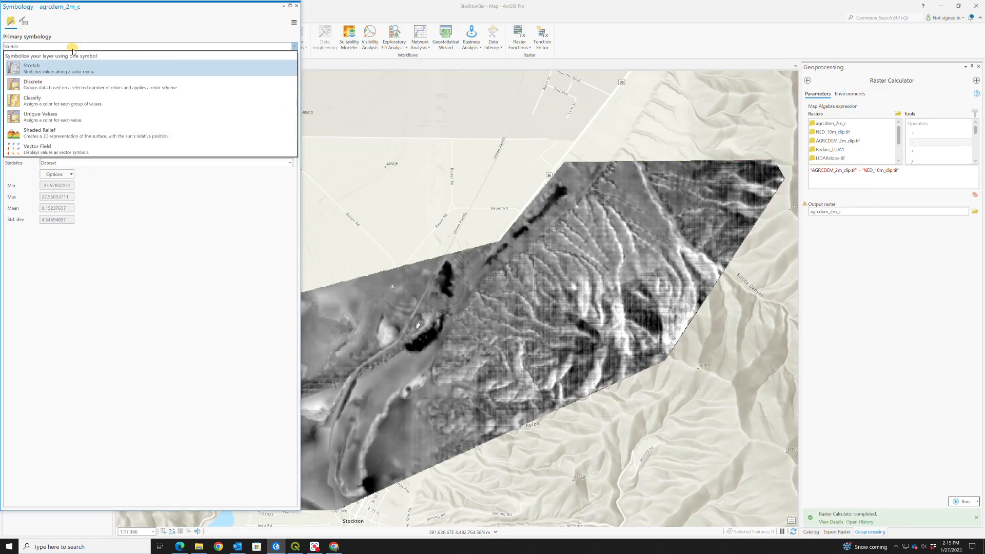
pyautogui.click(49, 101)
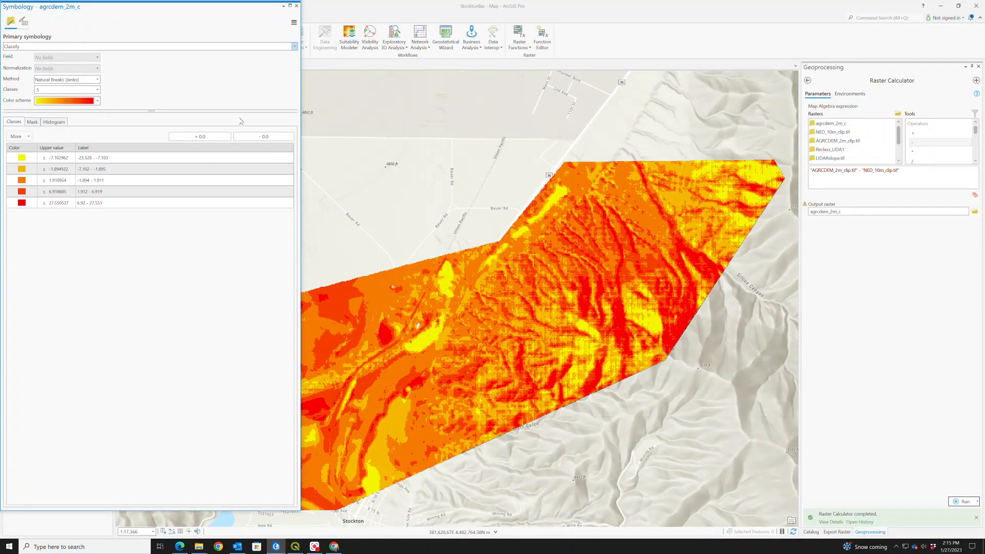
# Adjust the difference raster's class breaks on the histogram to about -11.5, -5.1, 5.1 and 8.9.
pyautogui.click(54, 122)
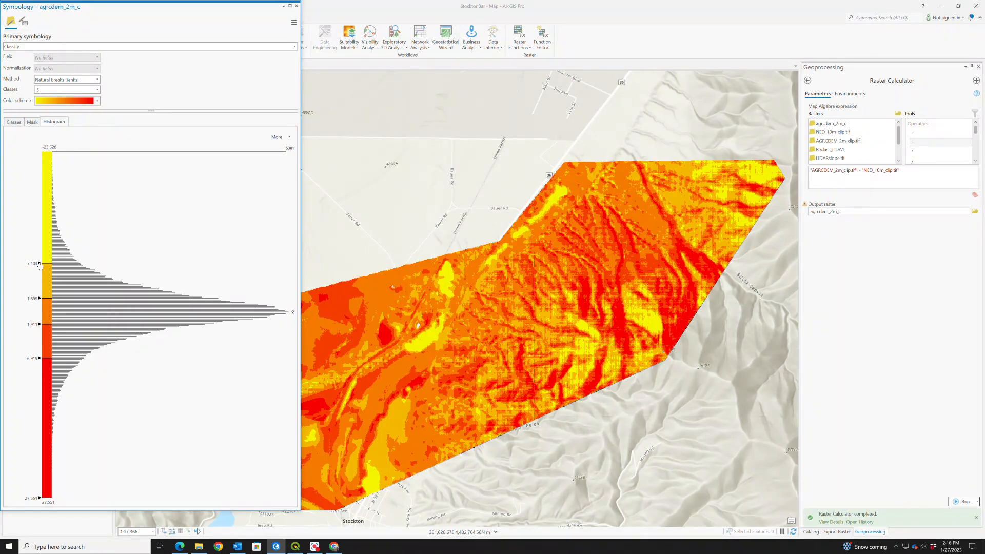
pyautogui.moveTo(39, 264); pyautogui.dragTo(35, 232)
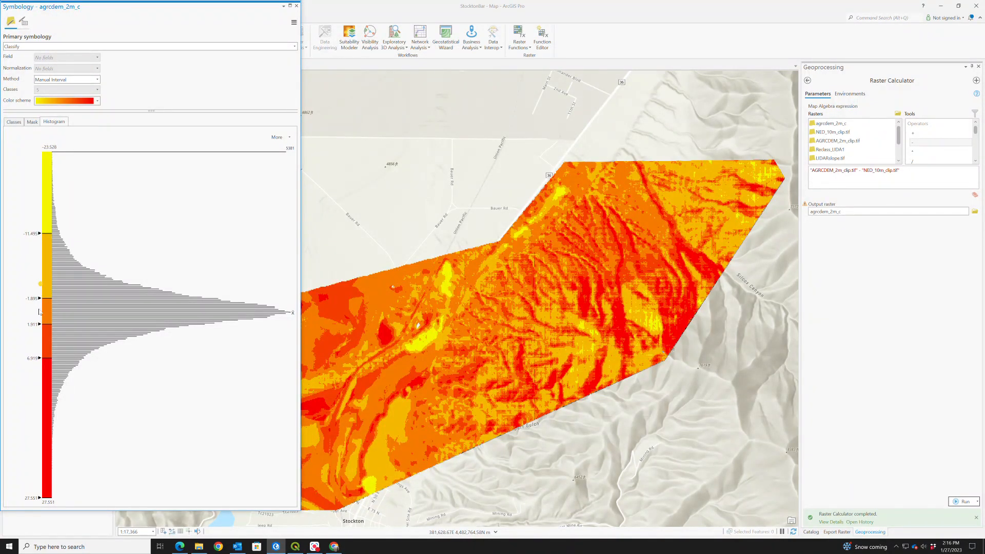
pyautogui.moveTo(40, 298); pyautogui.dragTo(38, 276)
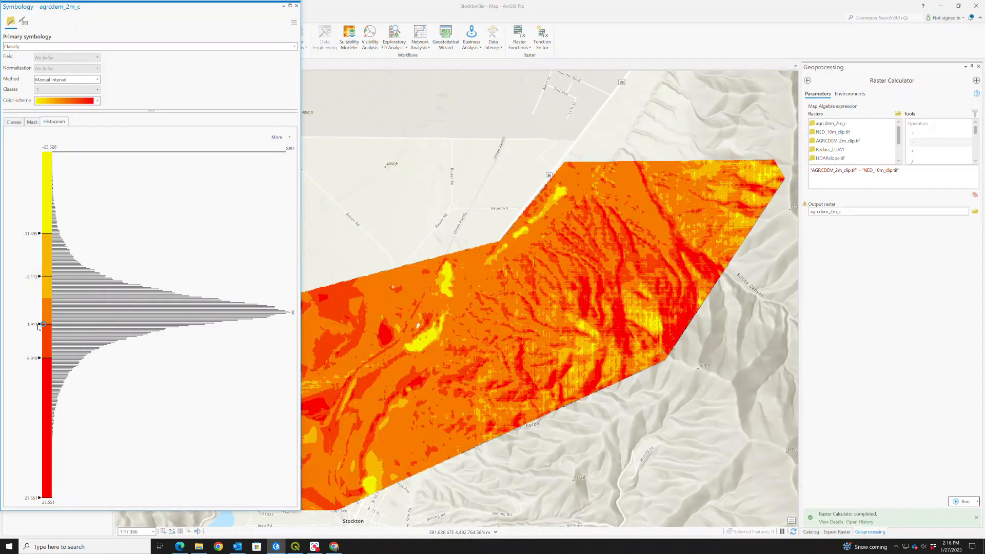
pyautogui.moveTo(41, 327); pyautogui.dragTo(43, 372)
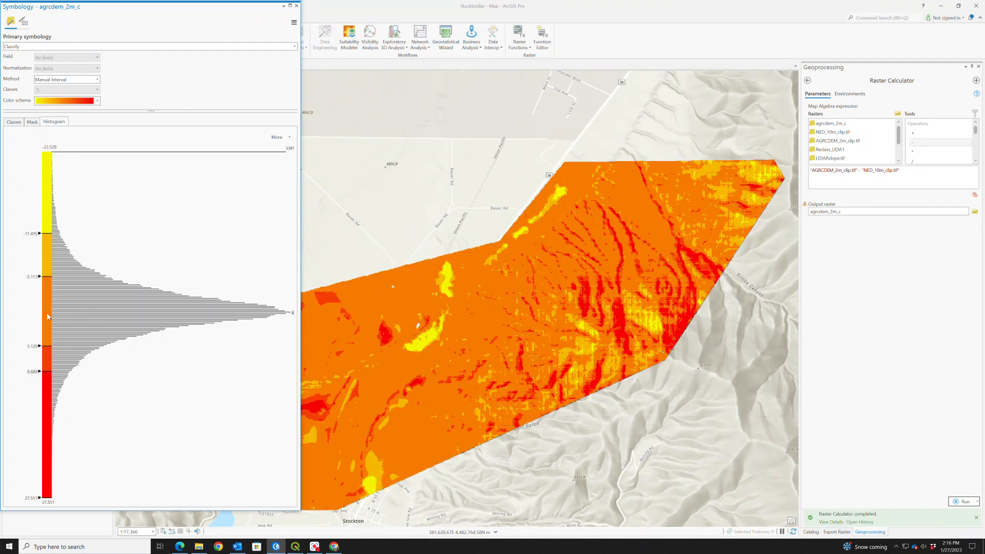
# Apply the green-yellow-red color scheme to the classified difference raster.
pyautogui.click(97, 102)
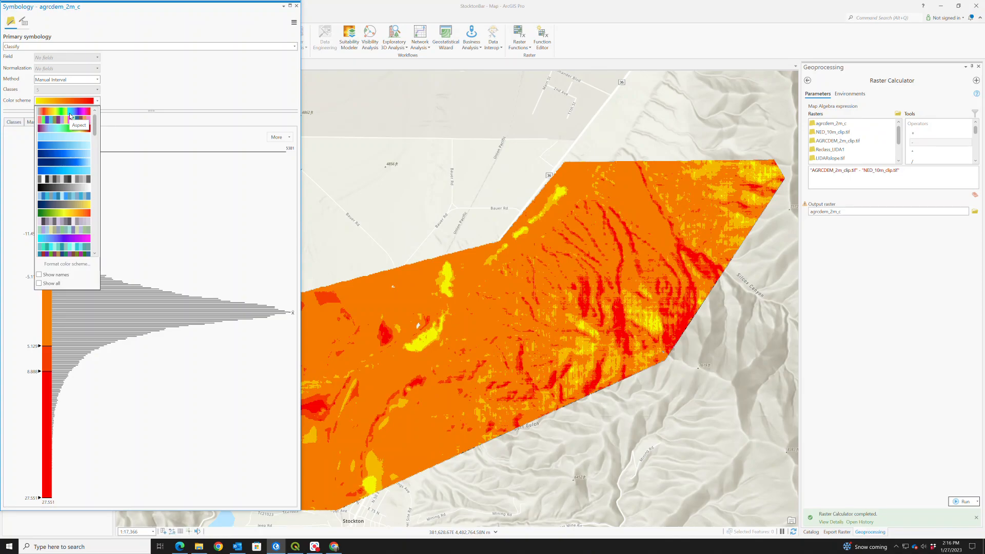
pyautogui.click(66, 214)
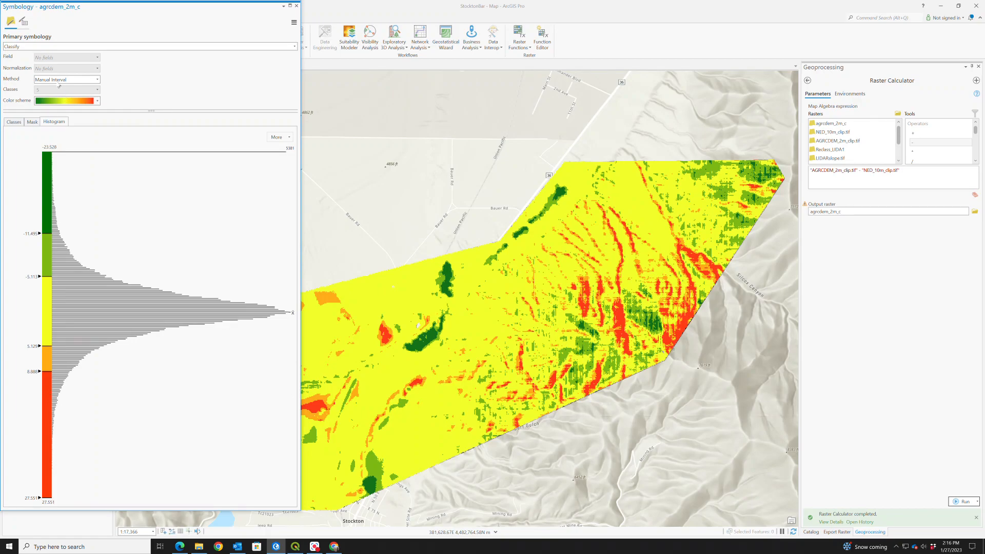
# Try the Quantile, Equal Interval and Geometric Interval classification methods on the difference raster, using 9 classes for the Geometric Interval.
pyautogui.click(57, 81)
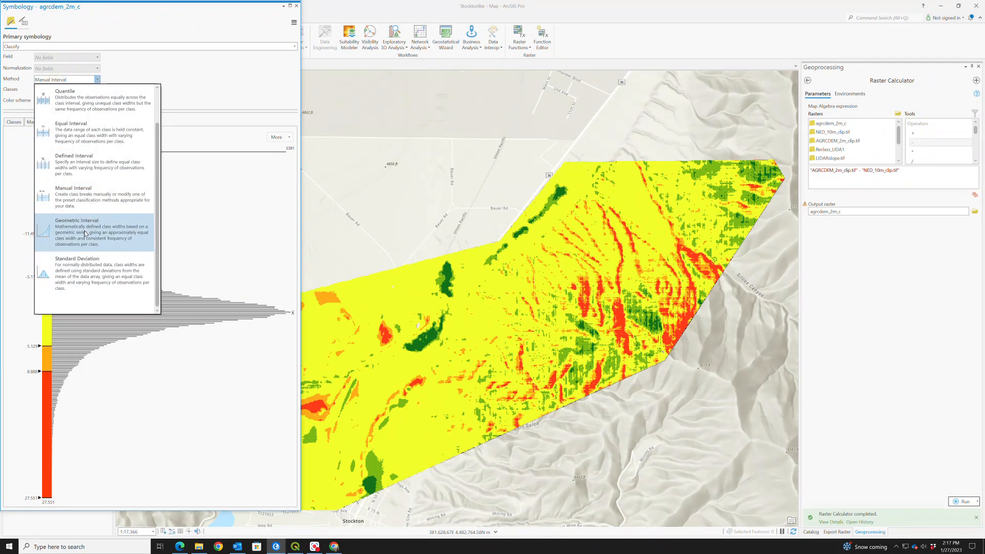
pyautogui.click(79, 109)
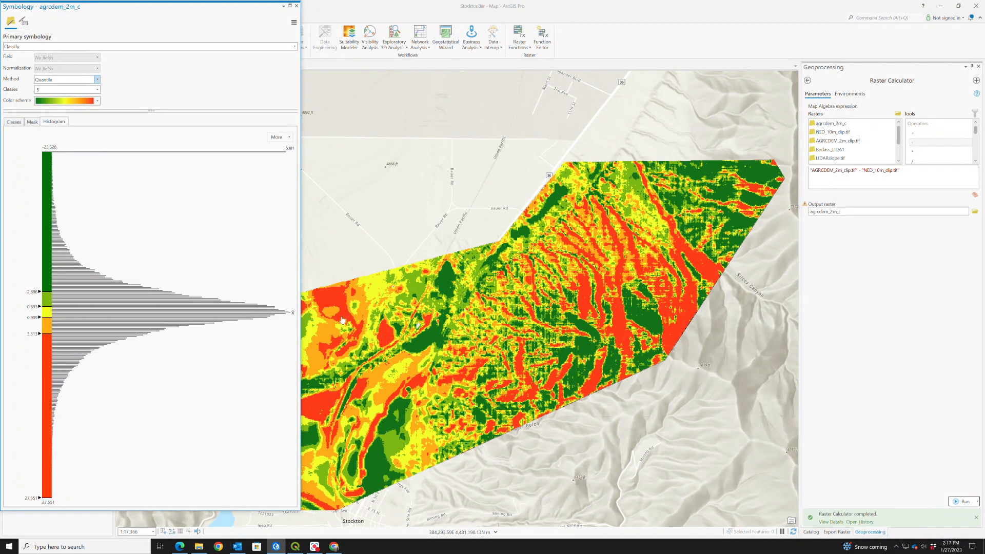
pyautogui.click(97, 80)
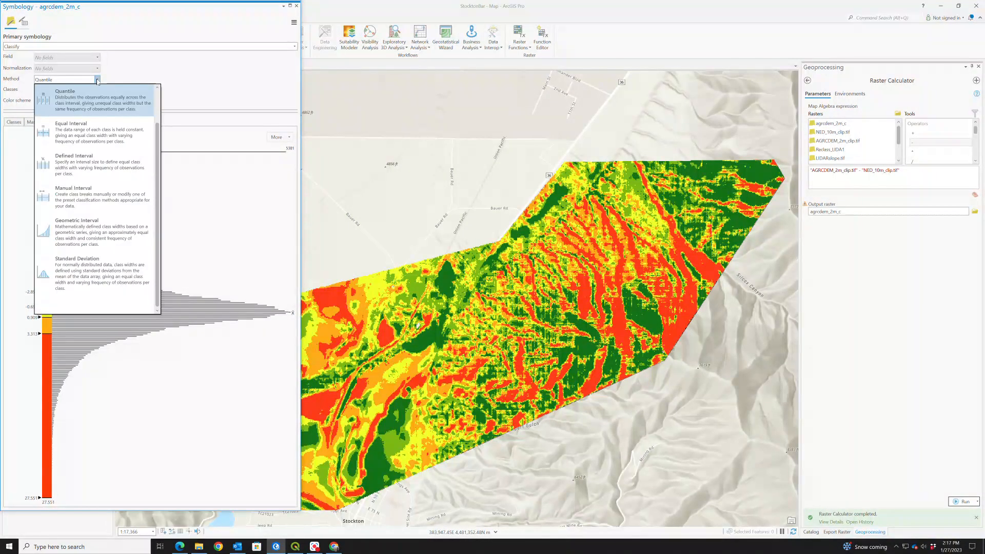
pyautogui.click(82, 142)
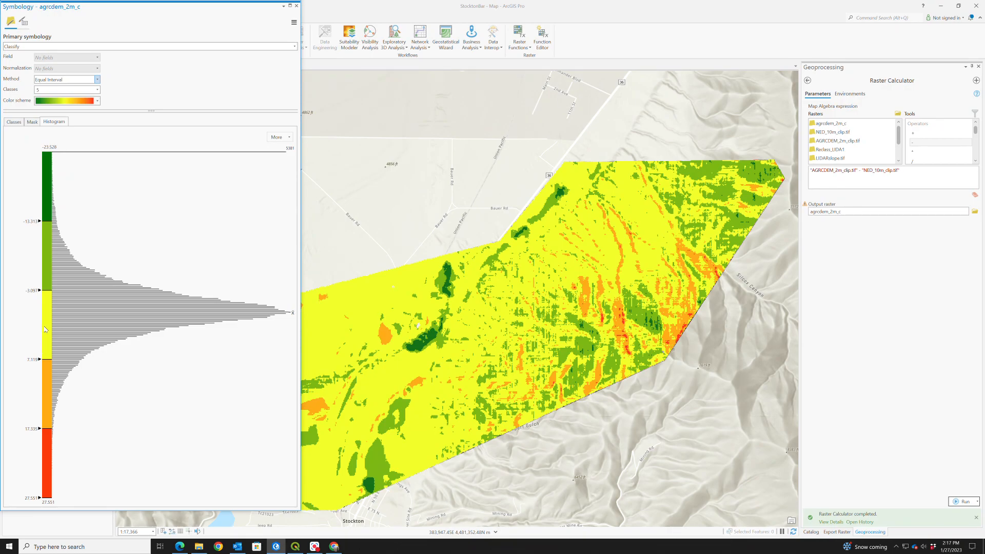
pyautogui.click(97, 80)
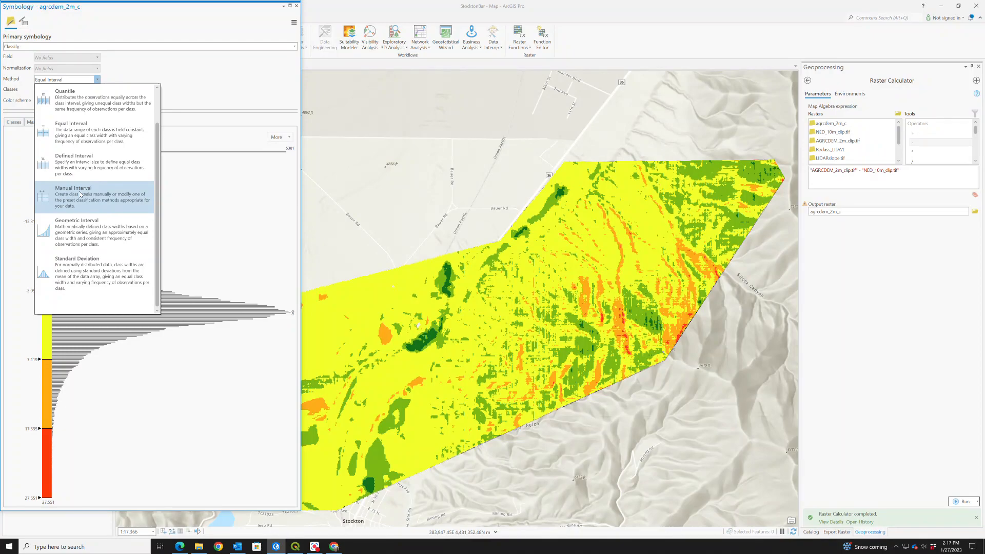
pyautogui.click(85, 226)
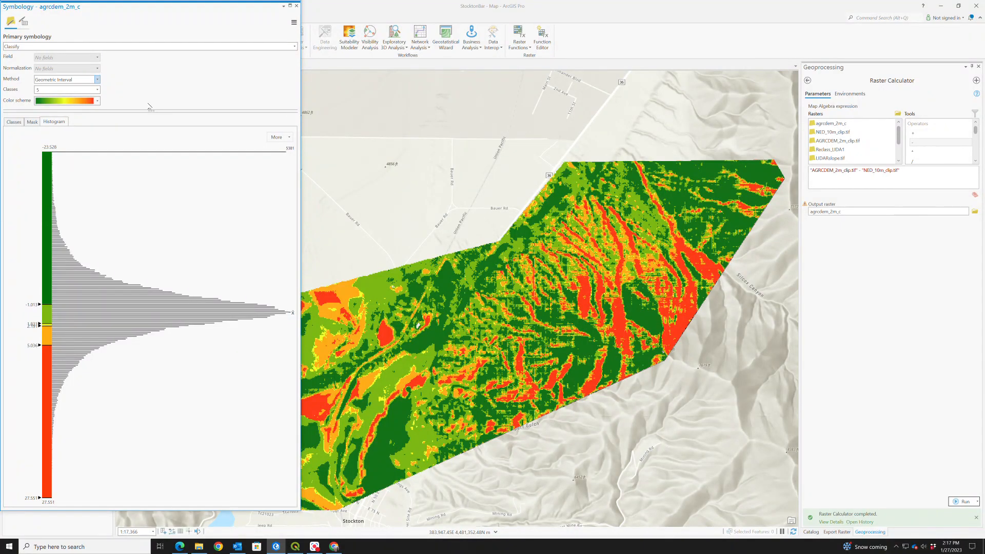
pyautogui.click(97, 90)
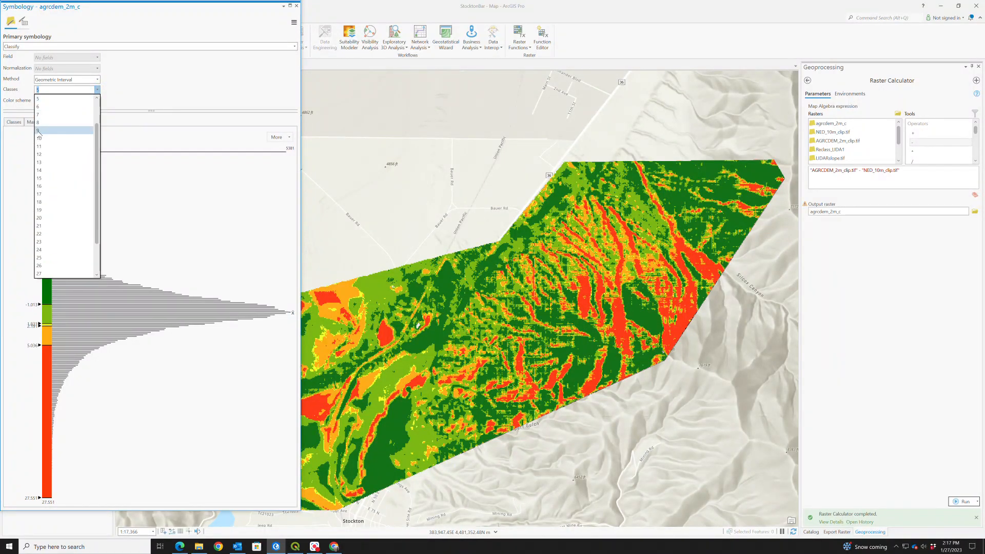
pyautogui.click(66, 132)
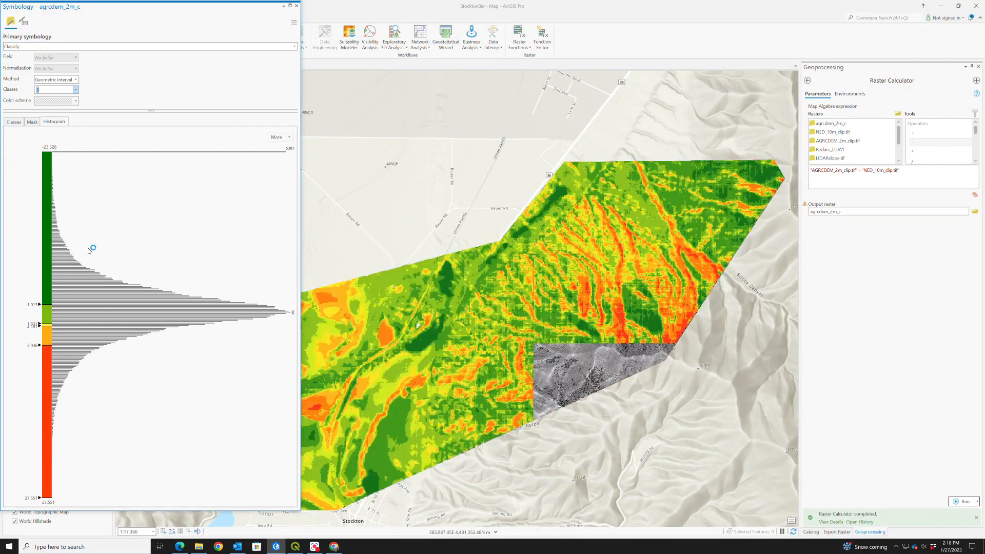
# Change the difference raster's classification method to Defined Interval with an interval size of 5.
pyautogui.click(76, 80)
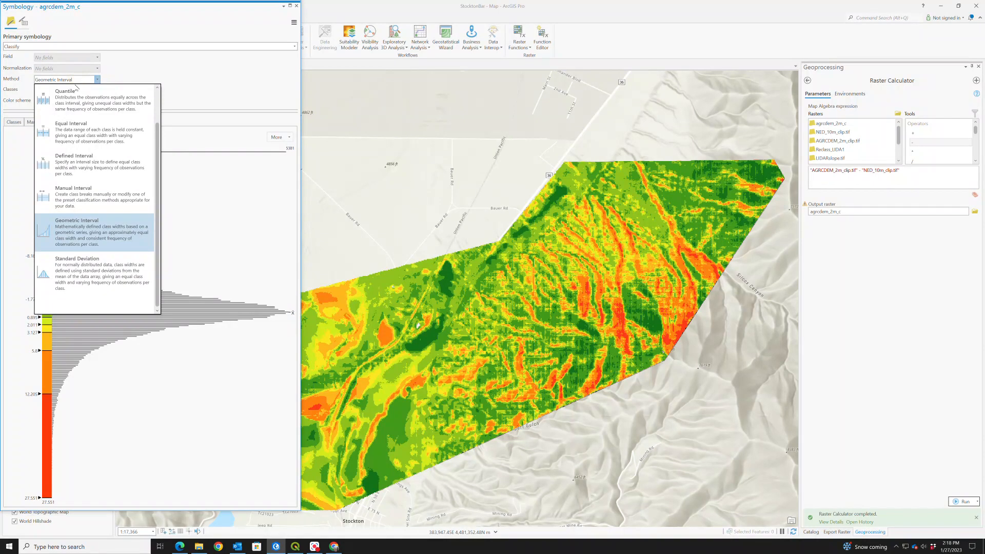
pyautogui.click(84, 165)
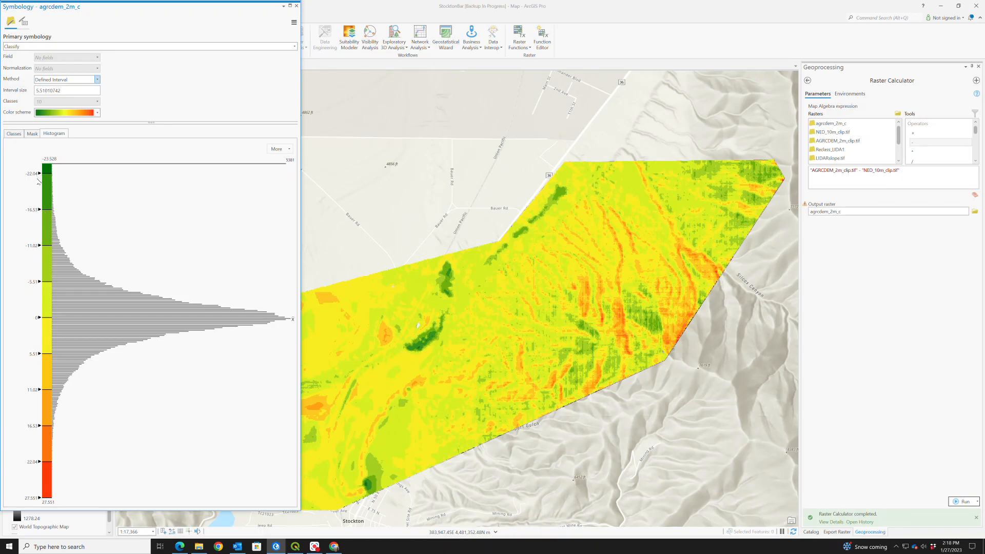
pyautogui.press('Tab')
pyautogui.write('5')
pyautogui.press('Return')
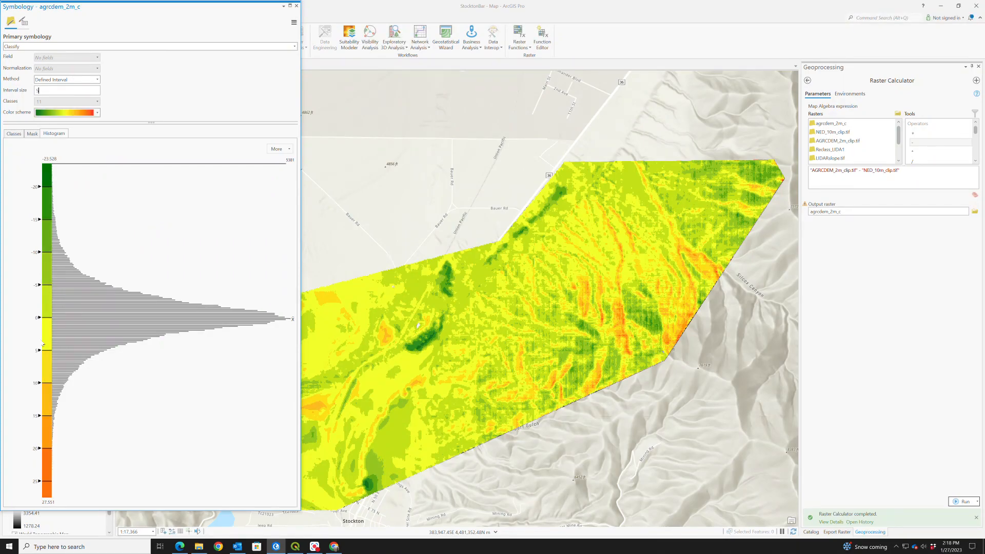
# Set the defined interval size of the difference raster's classes to 2 and close the symbology settings.
pyautogui.doubleClick(37, 92)
pyautogui.write('2')
pyautogui.press('Return')
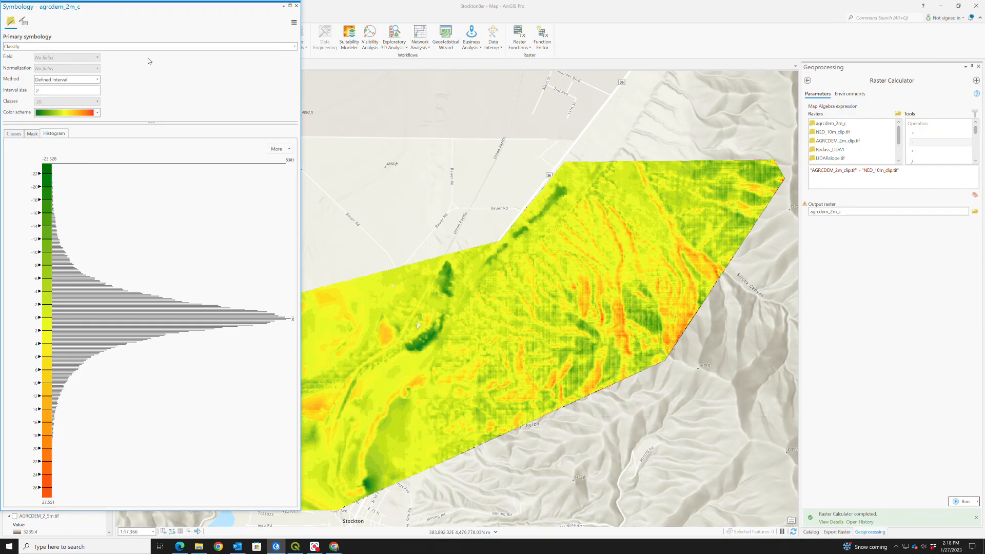
pyautogui.click(296, 6)
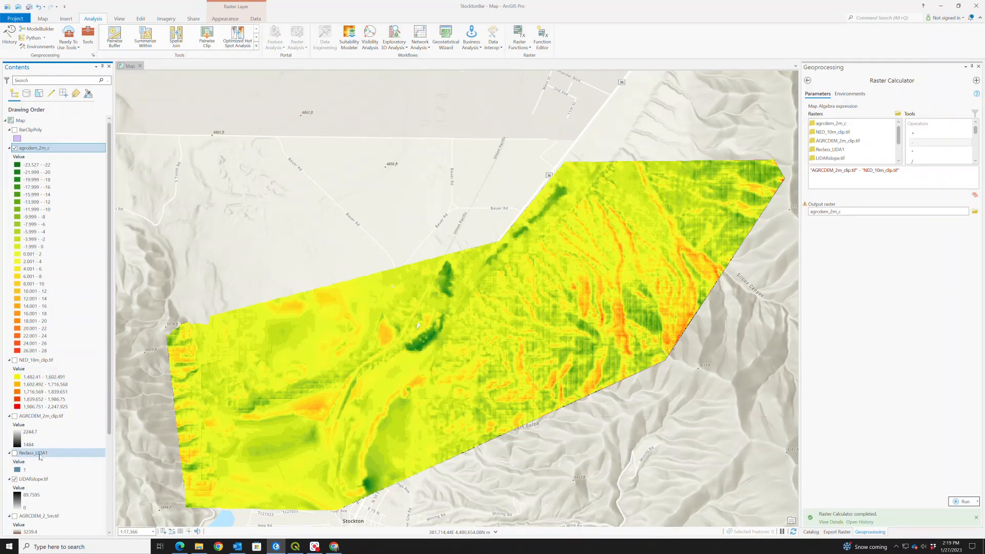
# Place the LIDARslope.tif layer above agrcdem_2m_c in the drawing order and set its transparency to 50%.
pyautogui.moveTo(36, 481)
pyautogui.mouseDown()
pyautogui.moveTo(64, 381)
pyautogui.moveTo(54, 150)
pyautogui.mouseUp()
pyautogui.scroll(5, 422, 331)
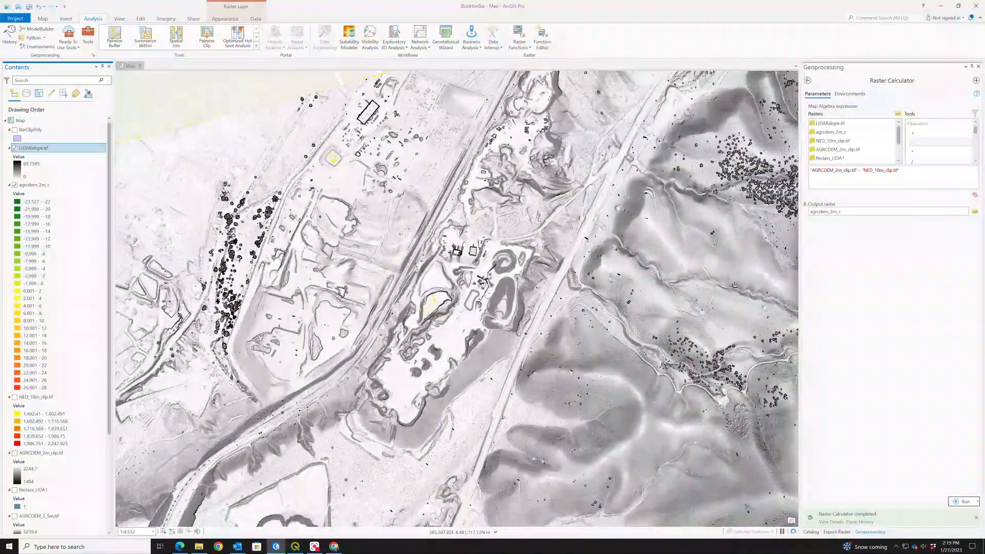
pyautogui.click(218, 20)
pyautogui.doubleClick(129, 29)
pyautogui.moveTo(130, 30); pyautogui.dragTo(122, 28)
pyautogui.write('50')
pyautogui.press('Return')
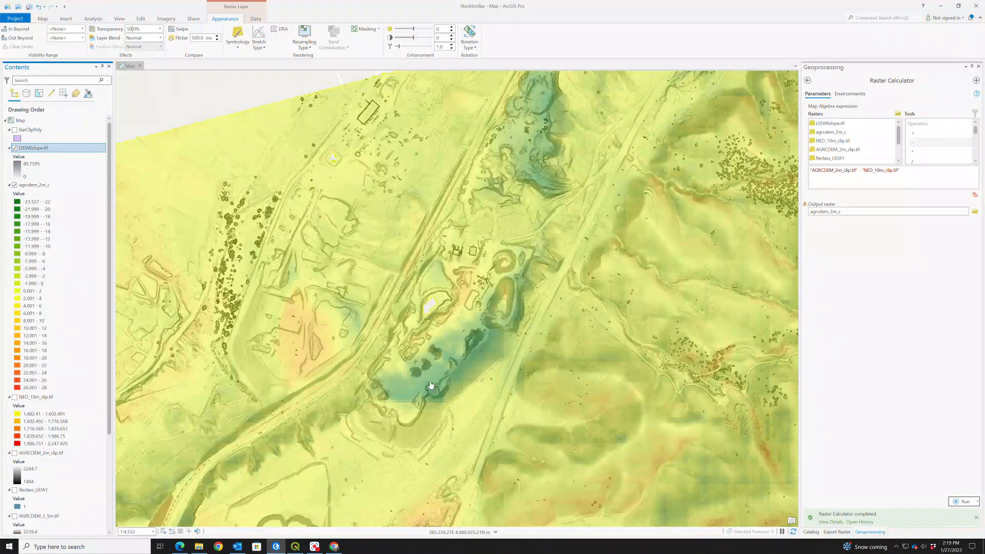
# Examine the elevation differences beneath the semi-transparent slope layer, from the pits along the road to the eastern mountain slopes.
pyautogui.scroll(-2, 405, 409)
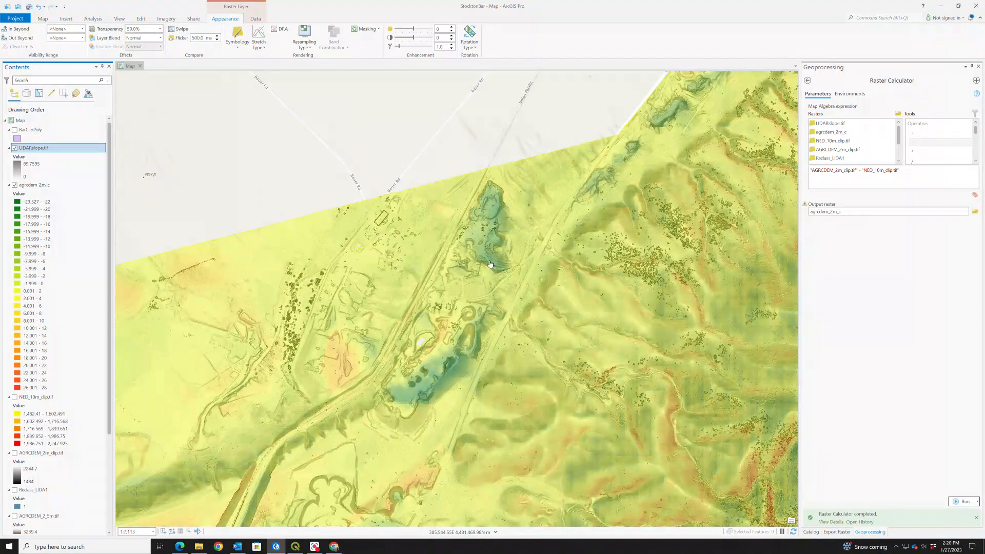
pyautogui.moveTo(569, 189); pyautogui.dragTo(400, 317)
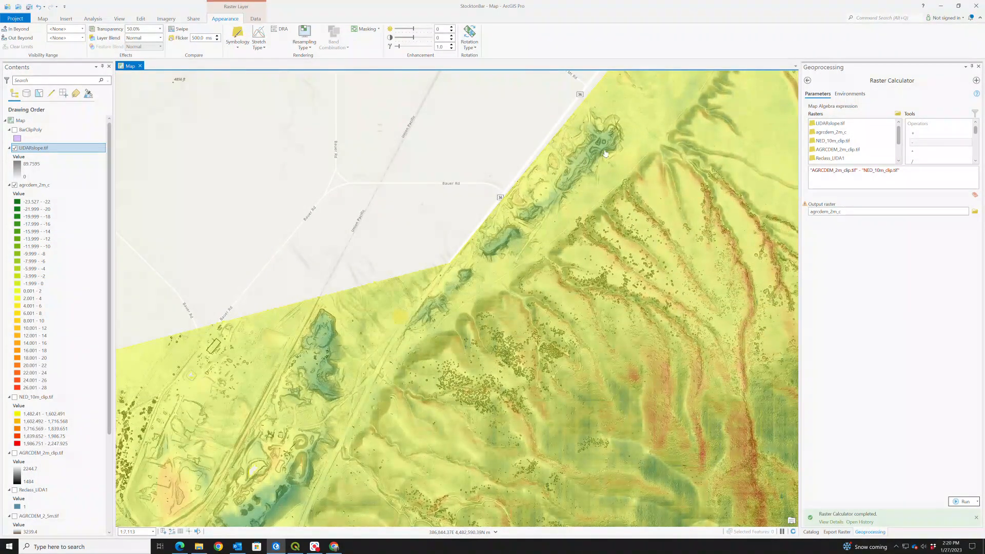
pyautogui.moveTo(447, 293); pyautogui.dragTo(325, 180)
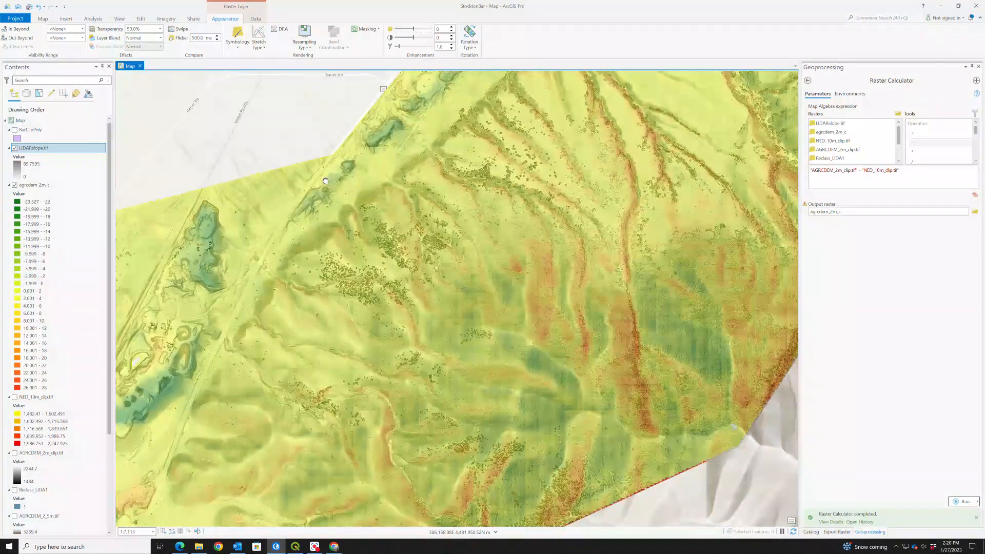
pyautogui.moveTo(571, 325); pyautogui.dragTo(411, 267)
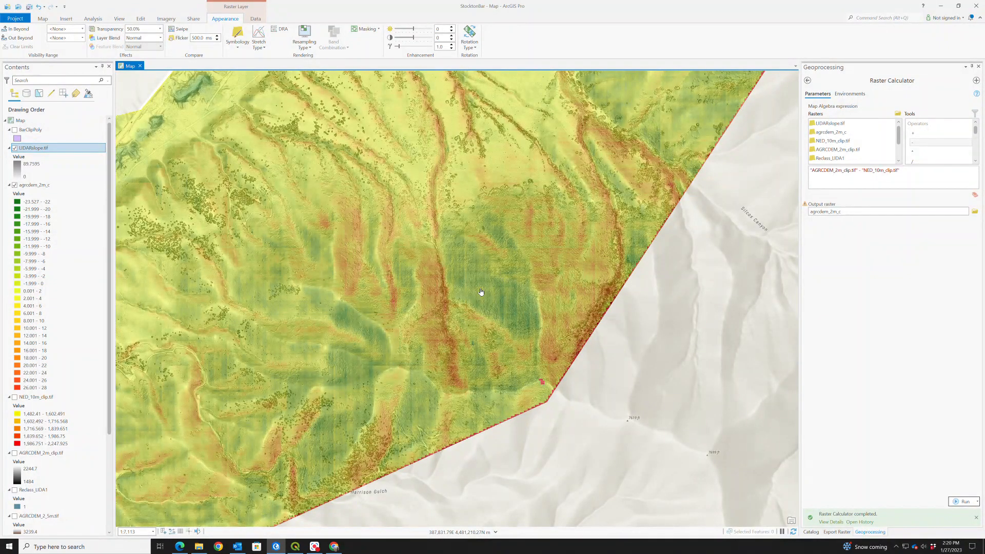
pyautogui.scroll(-4, 480, 292)
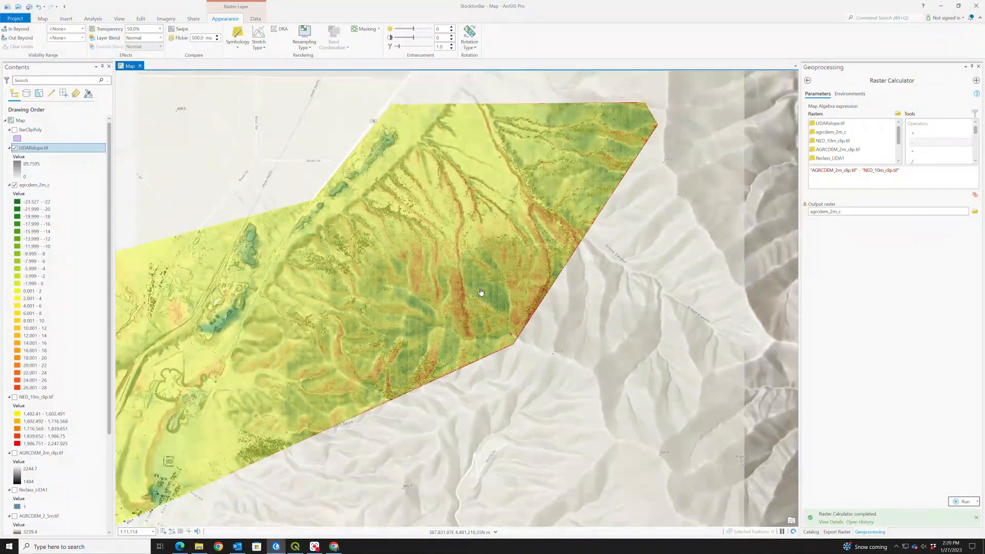